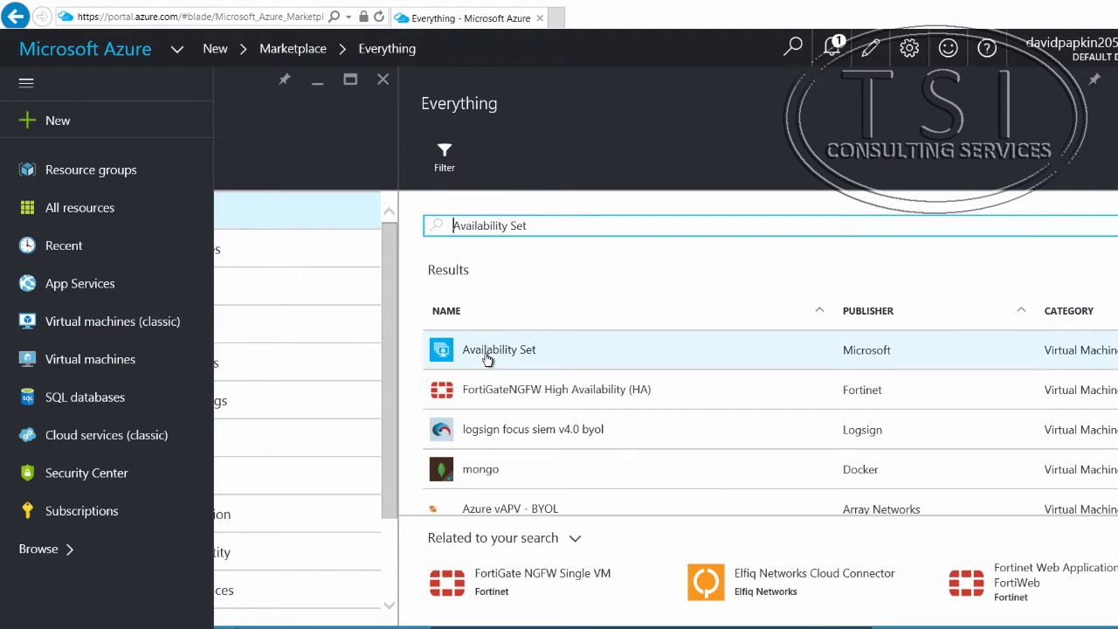
Step: Start creating a Microsoft Availability Set from the marketplace results and name it ResDevWebAS
click(490, 349)
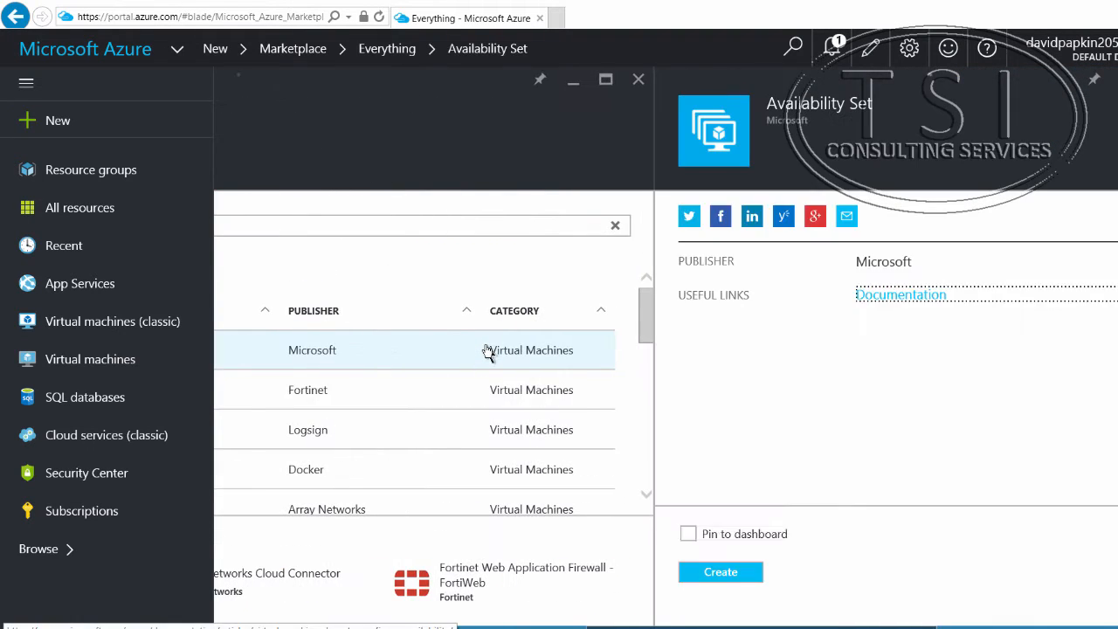
click(729, 574)
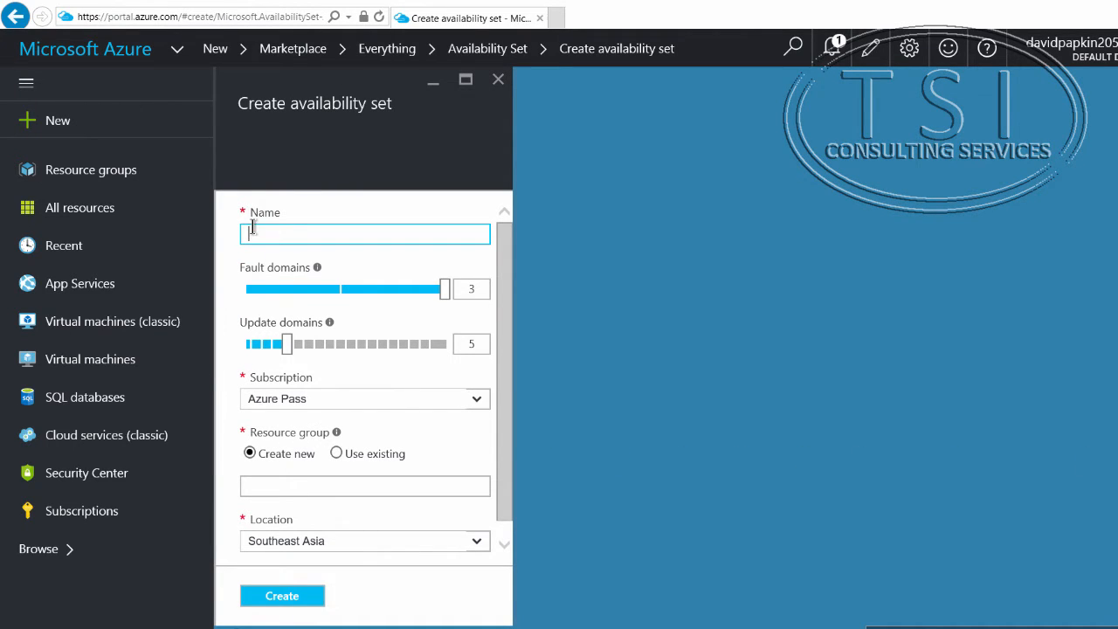
text(ResDevWebAS)
Step: Put the availability set in a new resource group named ResDevWebAS and create it
click(337, 454)
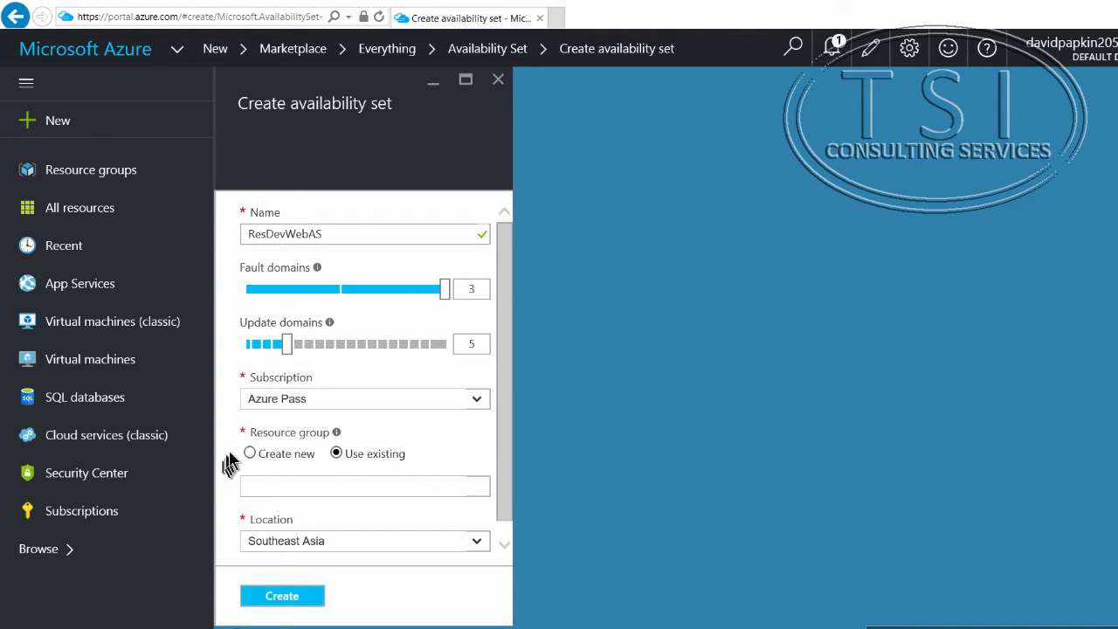
click(251, 454)
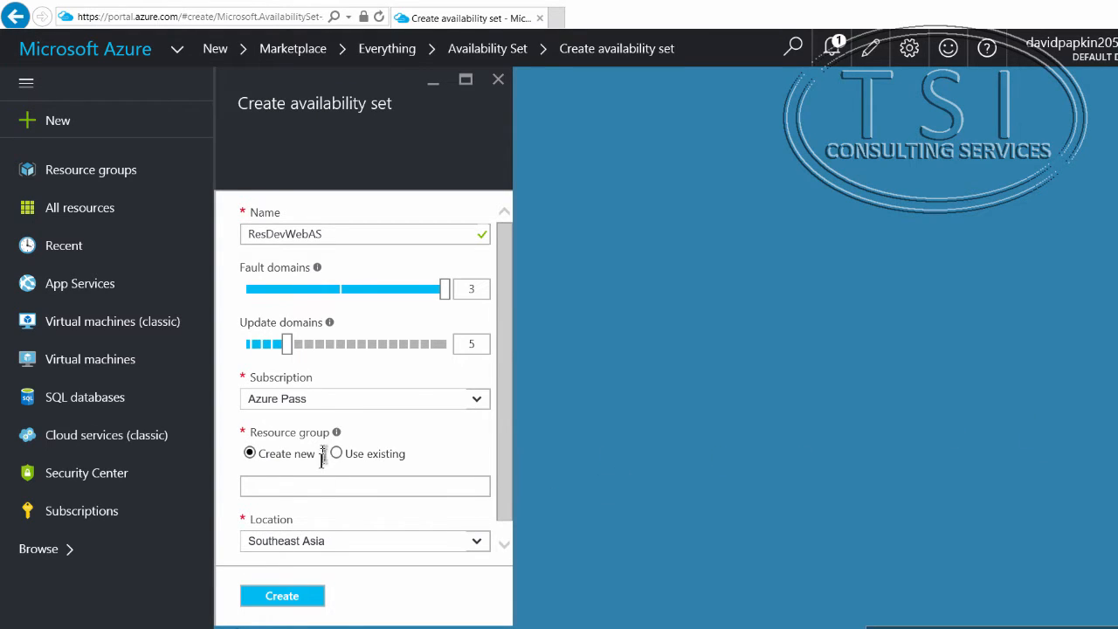
right_click(322, 486)
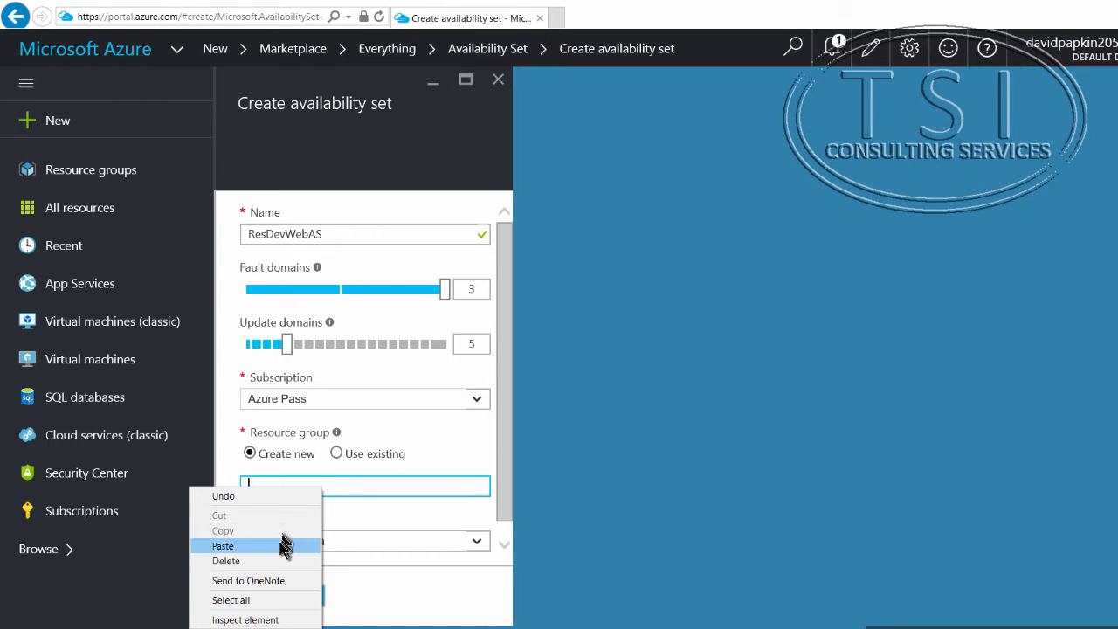
click(281, 540)
scroll(452, 509, down, 1)
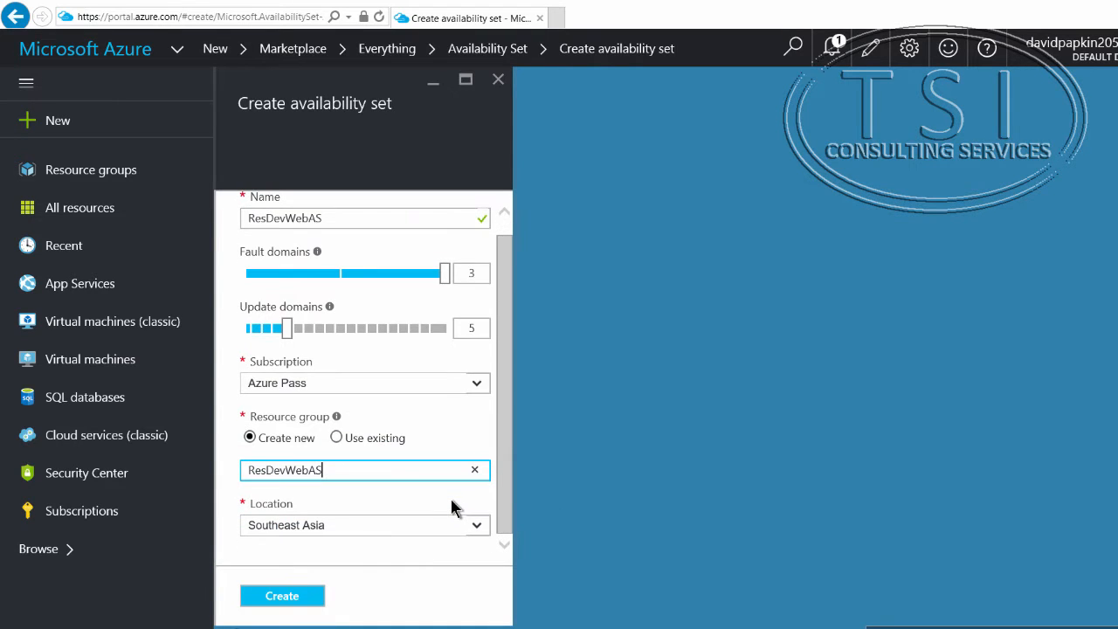
click(284, 598)
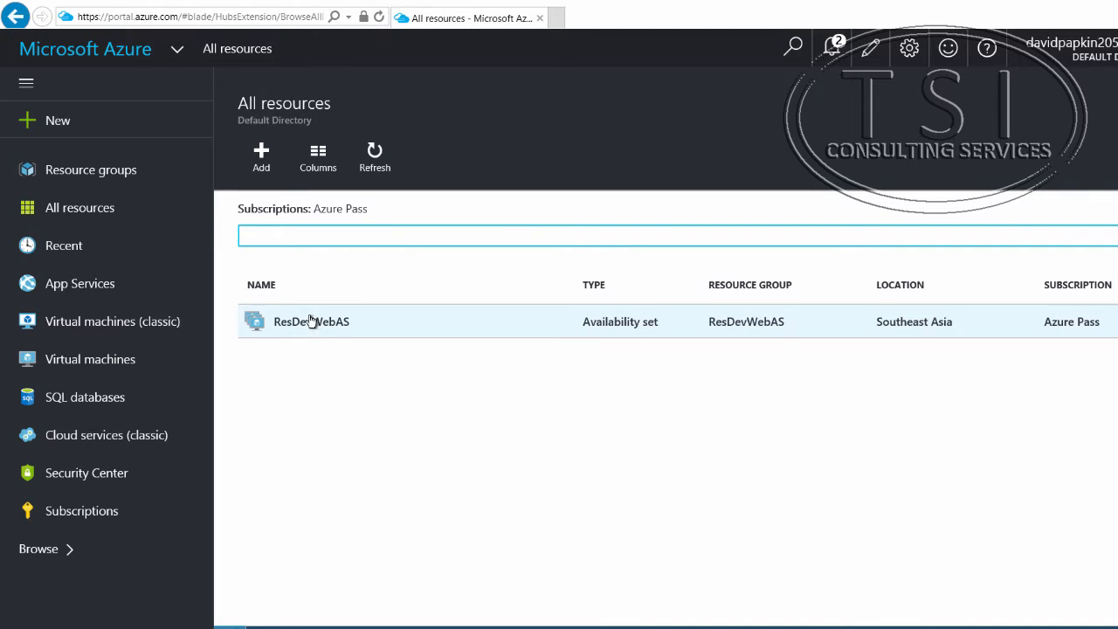
Step: Start a new Windows Server 2012 R2 Datacenter virtual machine using the Resource Manager deployment model
click(55, 127)
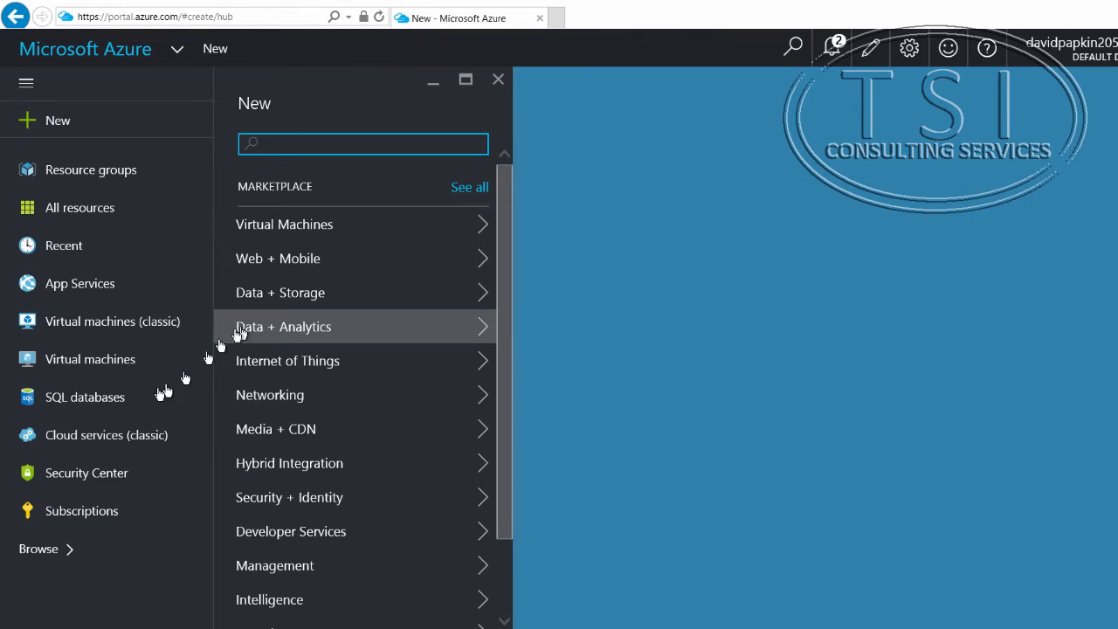
scroll(355, 360, down, 1)
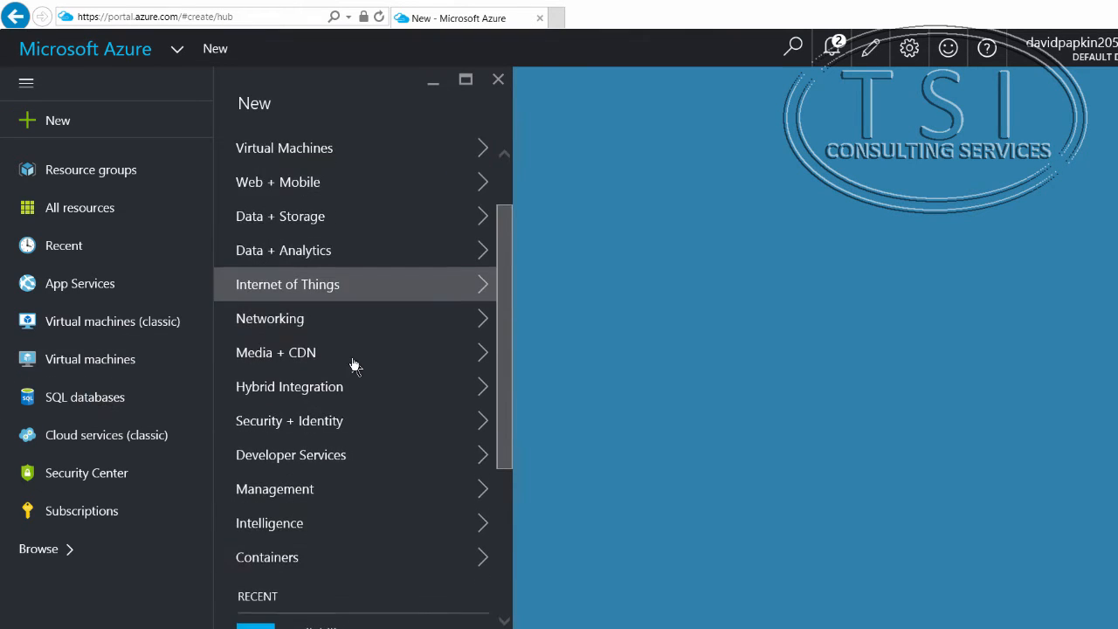
scroll(354, 365, down, 3)
scroll(355, 367, up, 2)
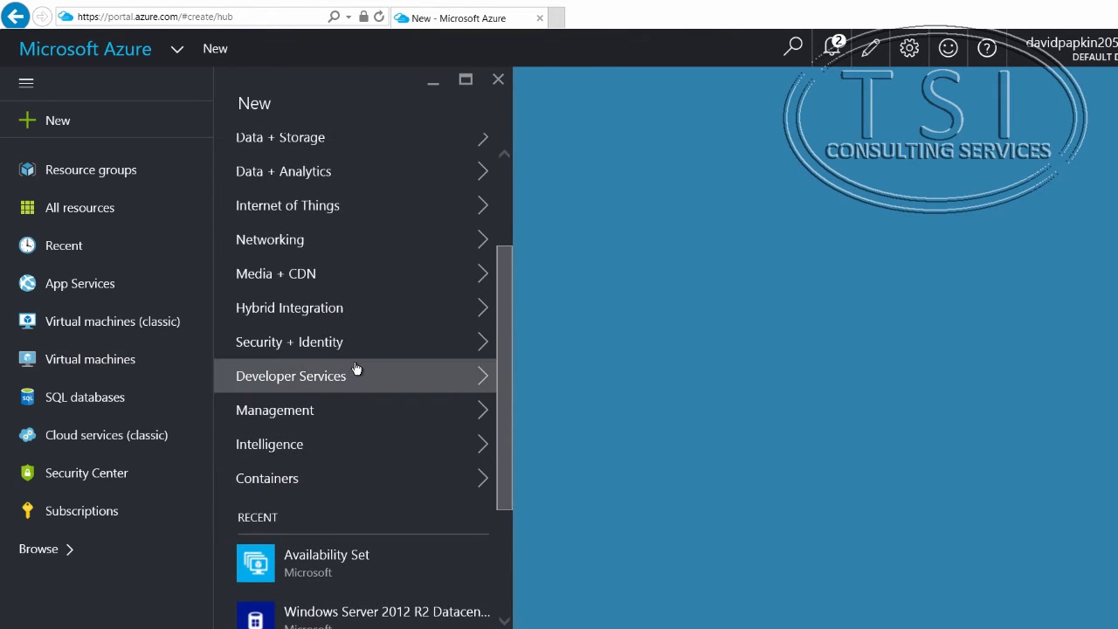
scroll(356, 368, up, 2)
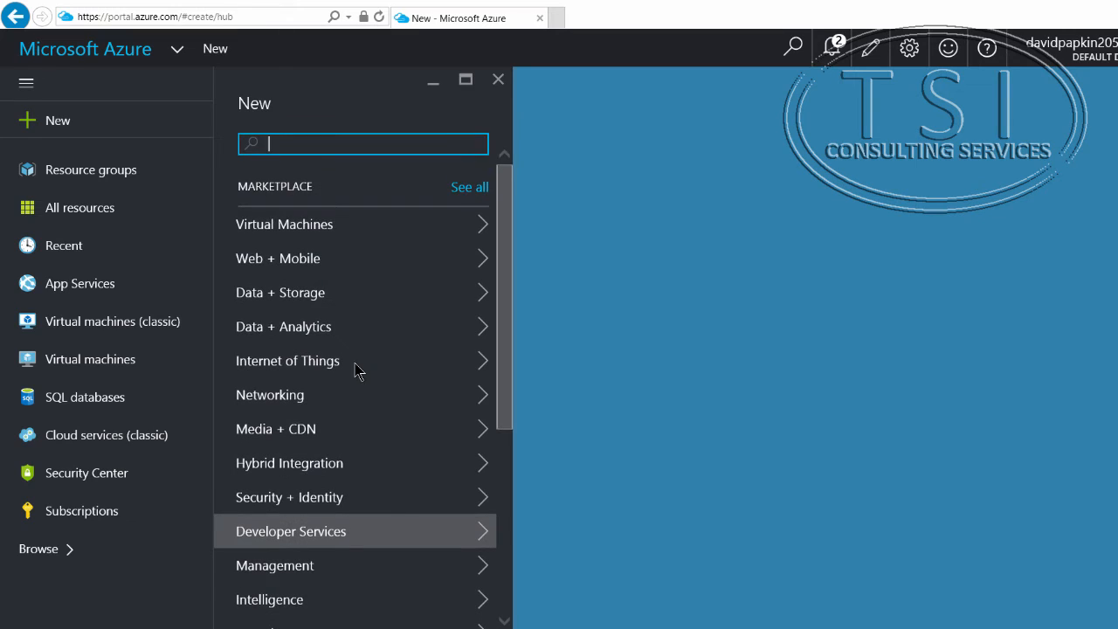
click(348, 229)
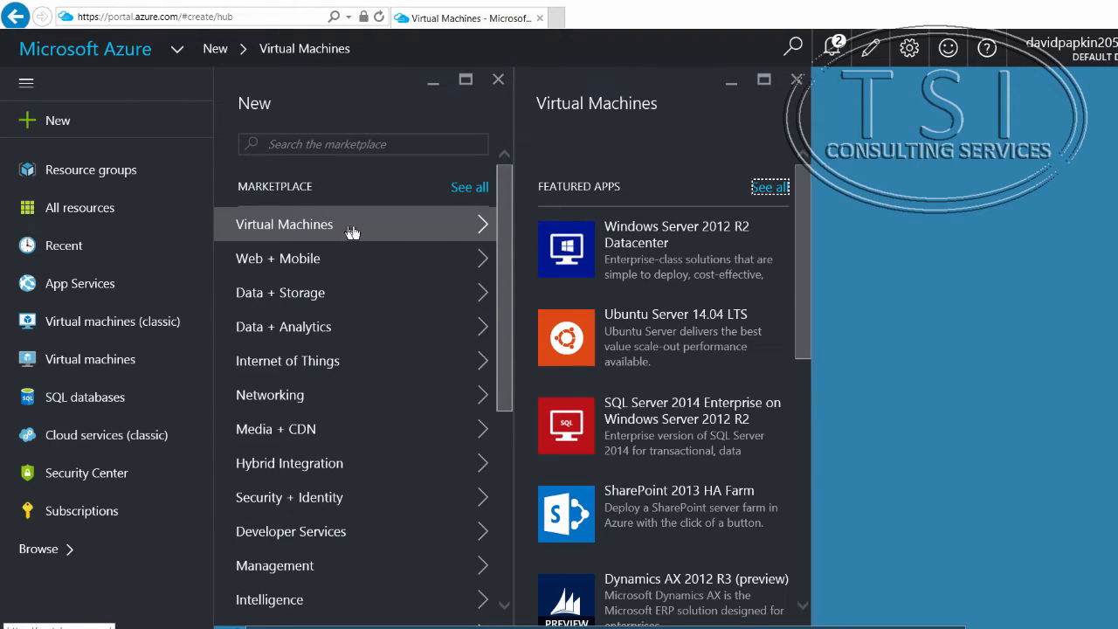
click(686, 251)
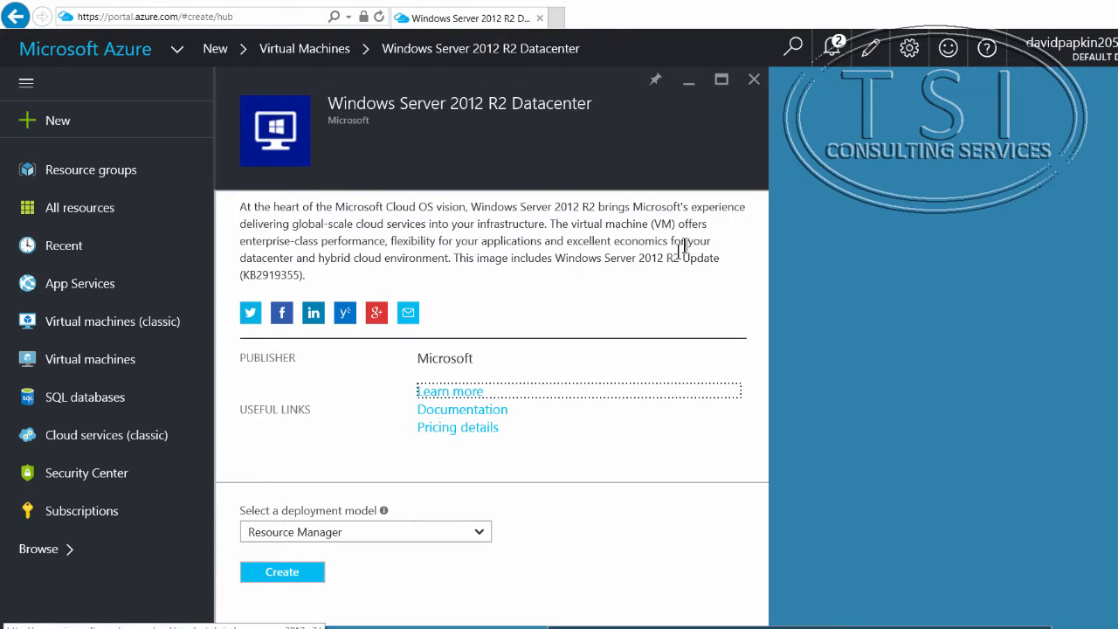
click(448, 541)
click(449, 541)
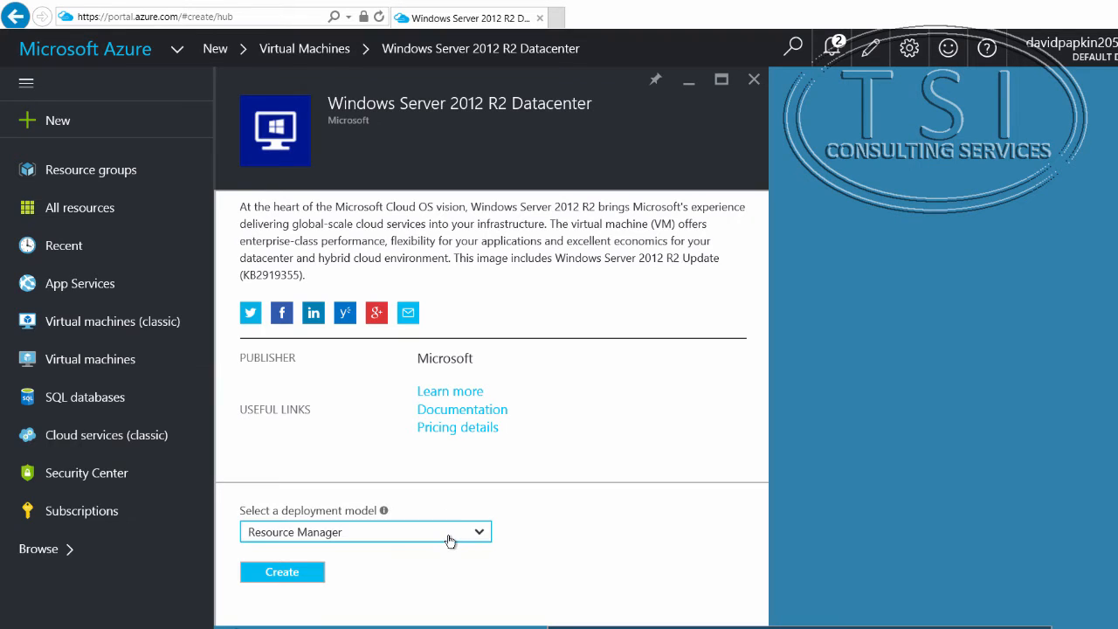
click(286, 577)
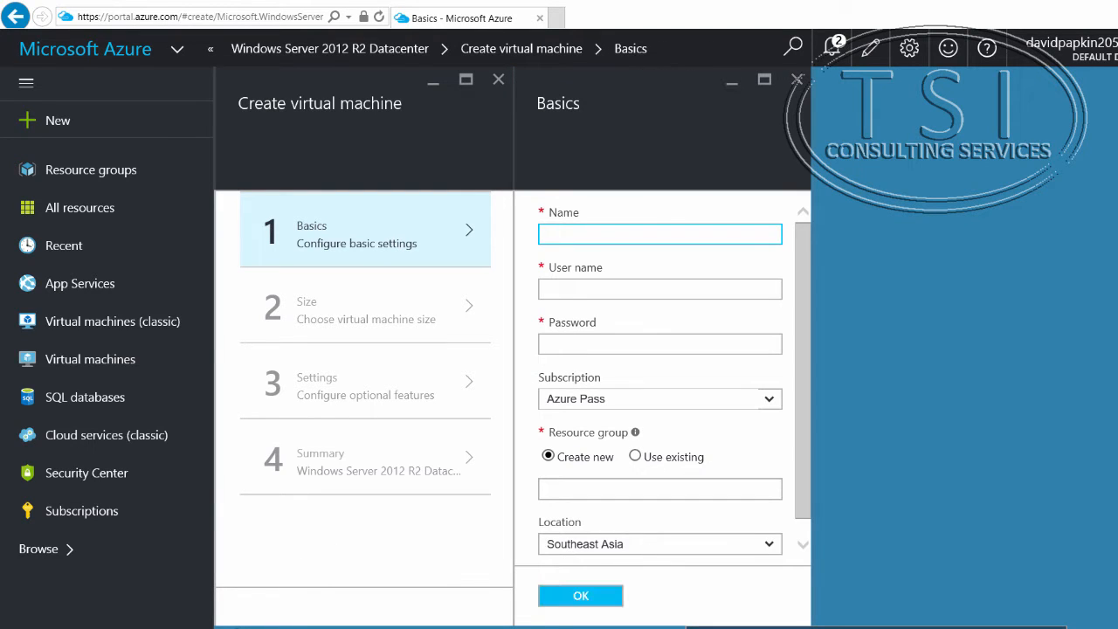
Step: Name the virtual machine ResDevWebVM1, set the user name to Student and enter the account password
right_click(591, 240)
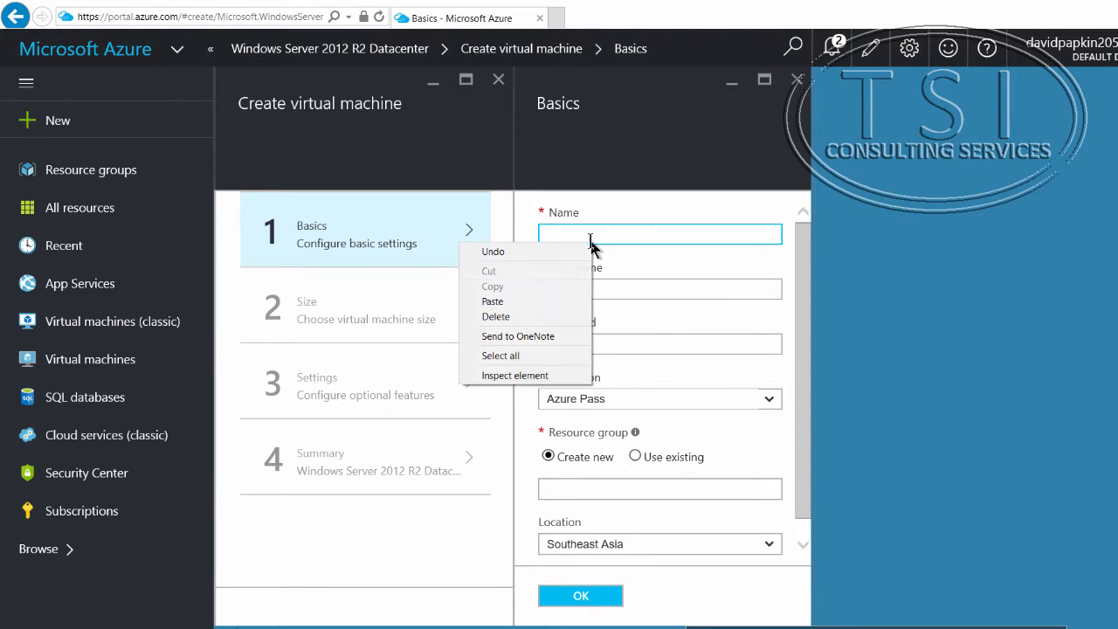
click(559, 294)
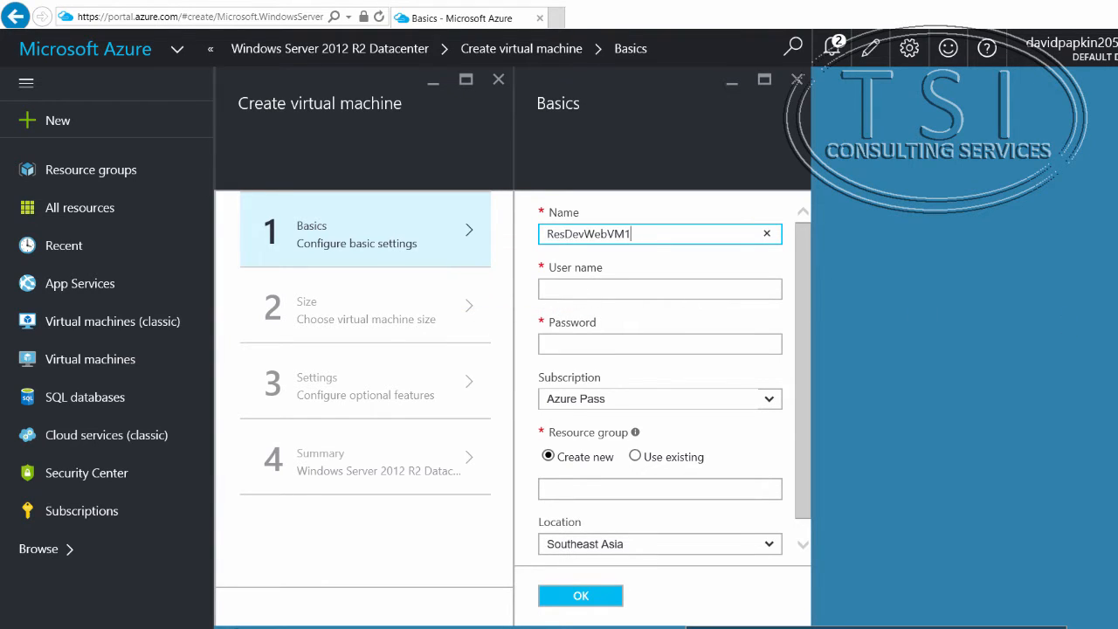
click(700, 290)
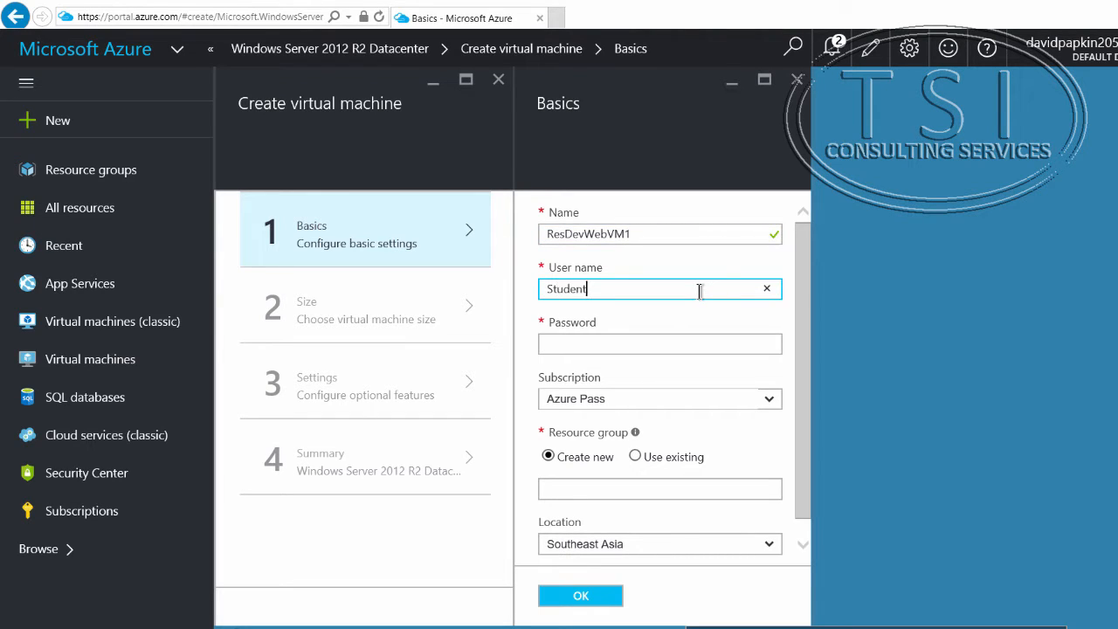
key(Tab)
text(Pa)
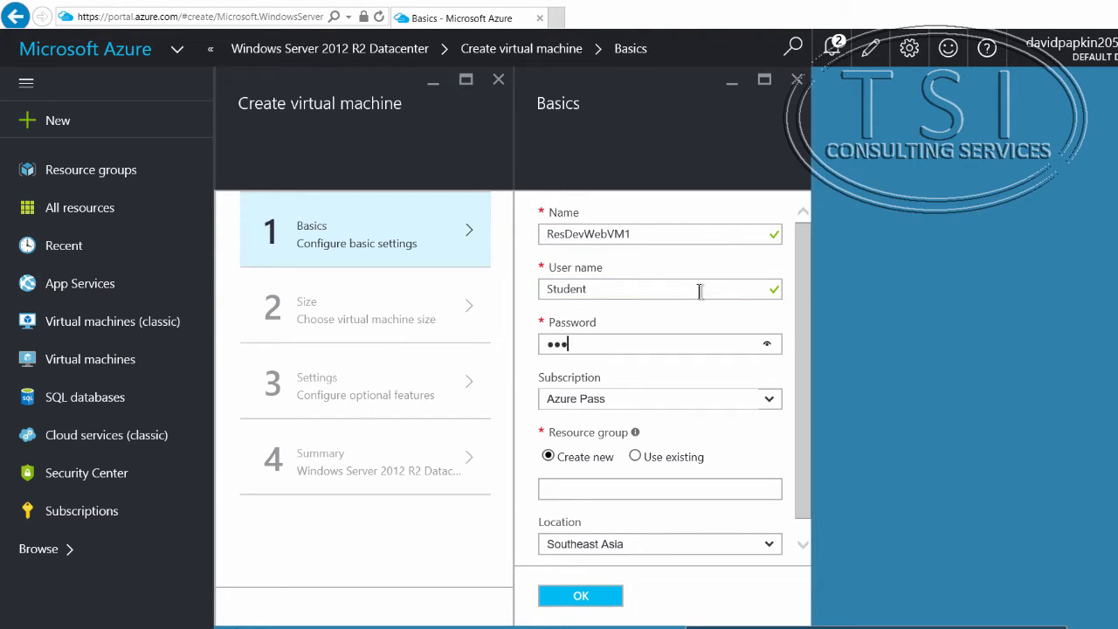
key(Tab)
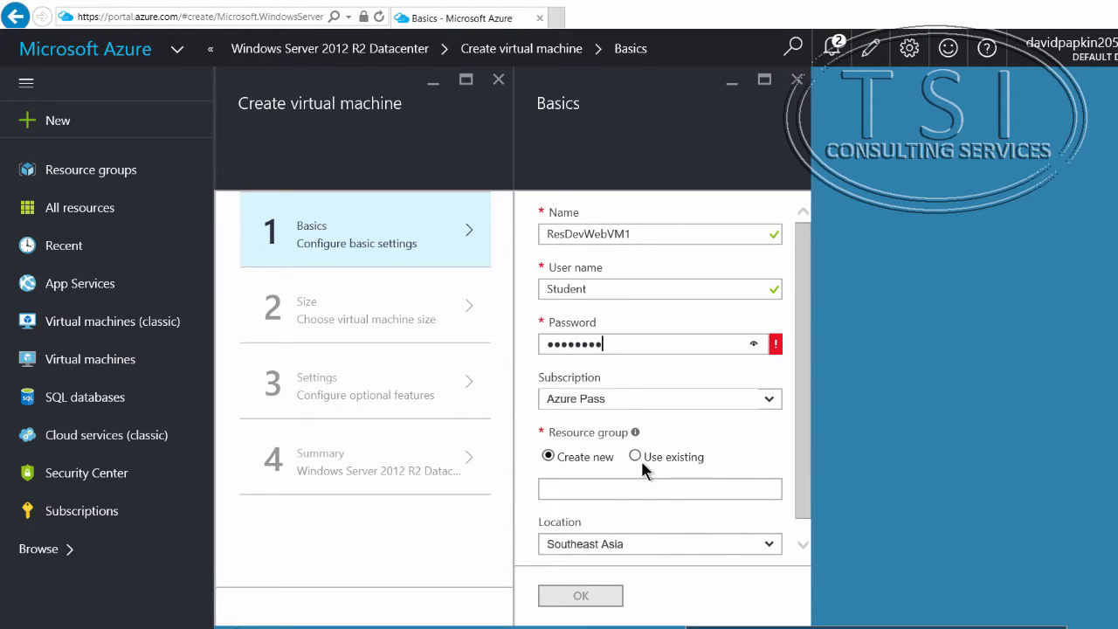
Step: Assign the existing resource group ResDevWebAS and submit the basic settings with a replacement account password
click(765, 488)
click(618, 513)
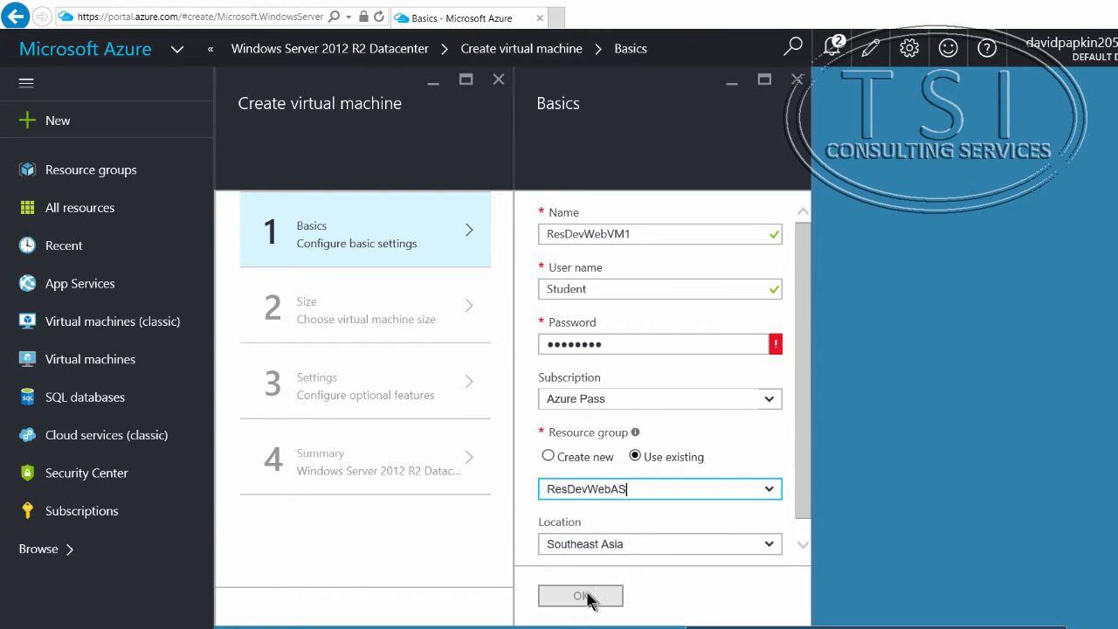
click(775, 346)
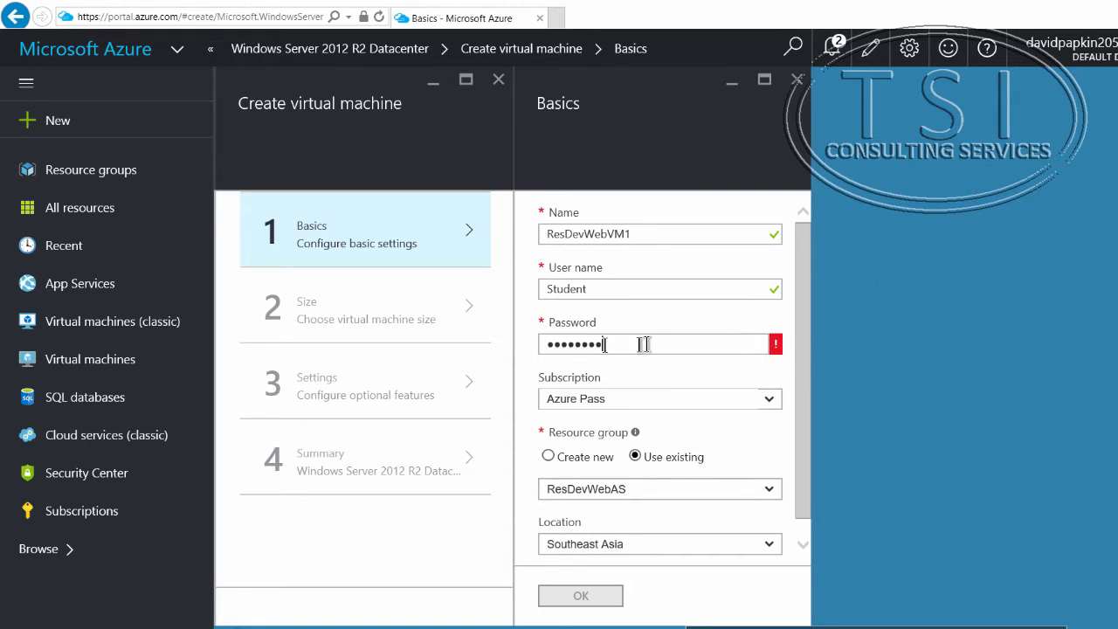
drag(604, 345, 521, 357)
text(Pa)
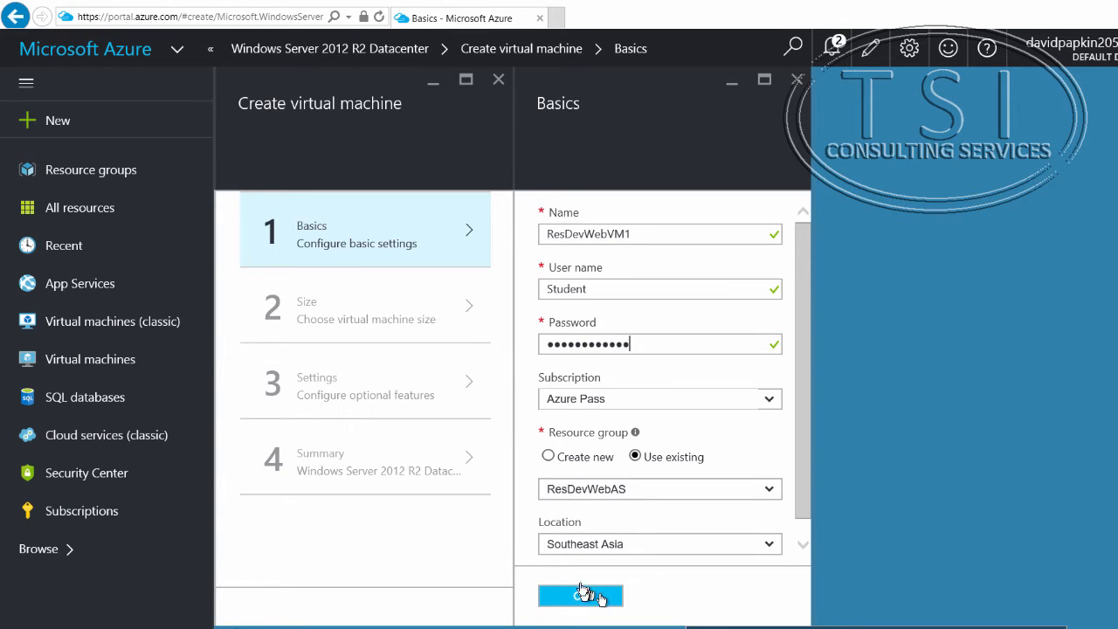
click(583, 597)
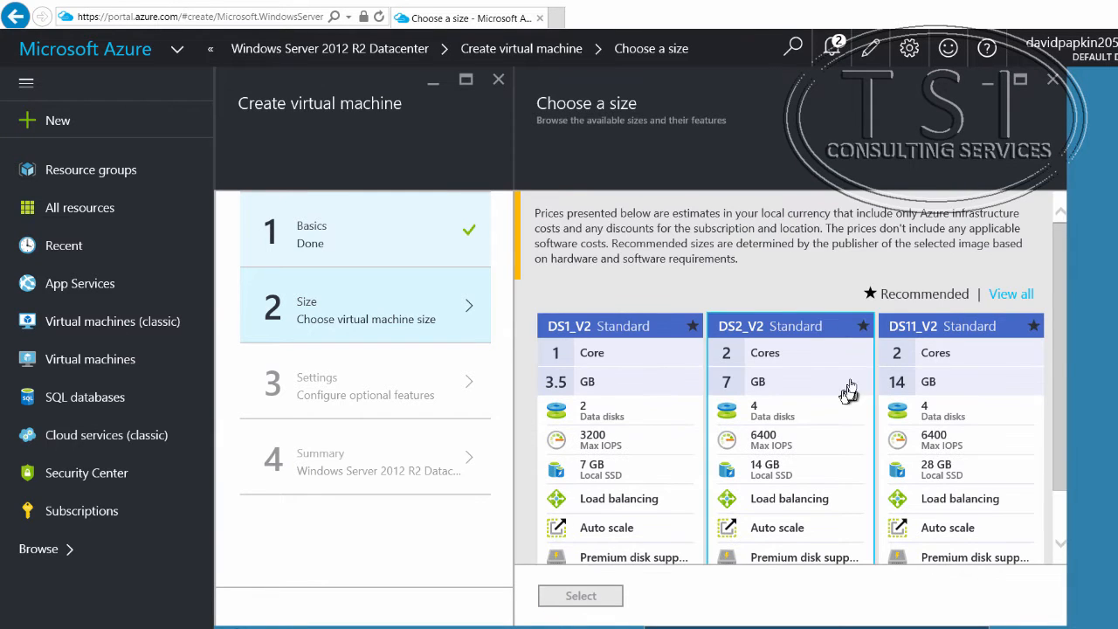
Step: Choose the A1 Standard size for the virtual machine from the full list of sizes
click(996, 295)
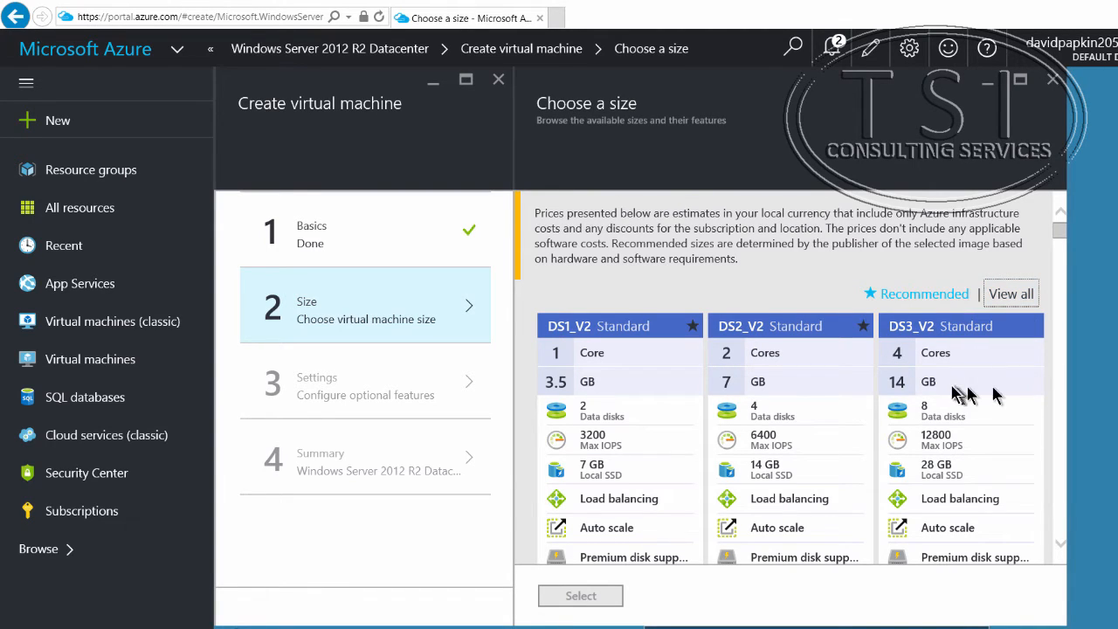
scroll(1062, 262, down, 4)
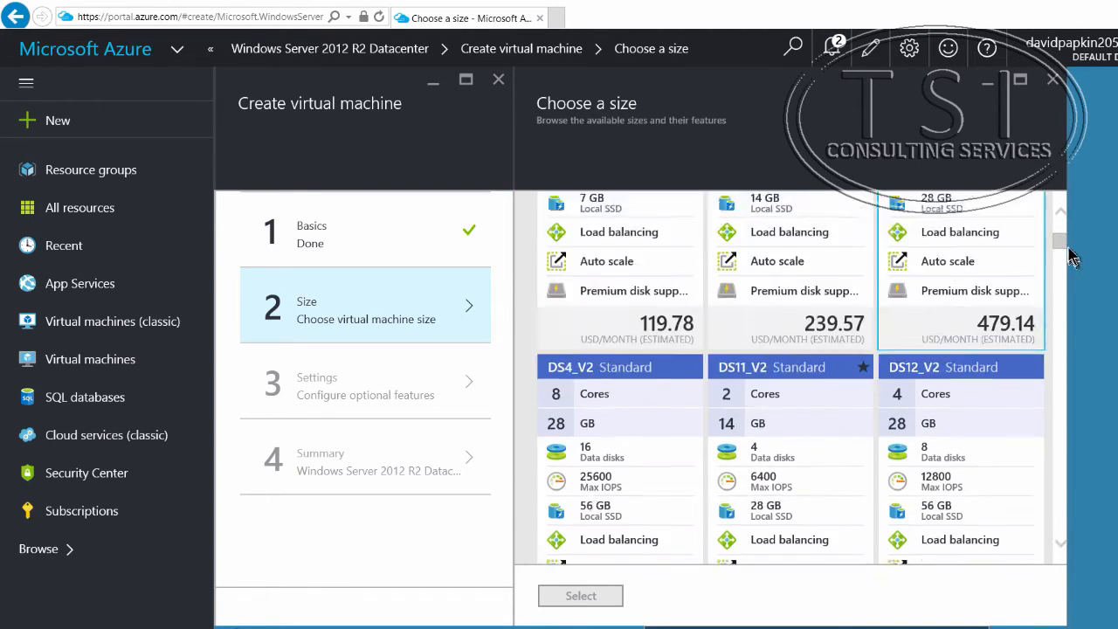
scroll(1051, 248, down, 4)
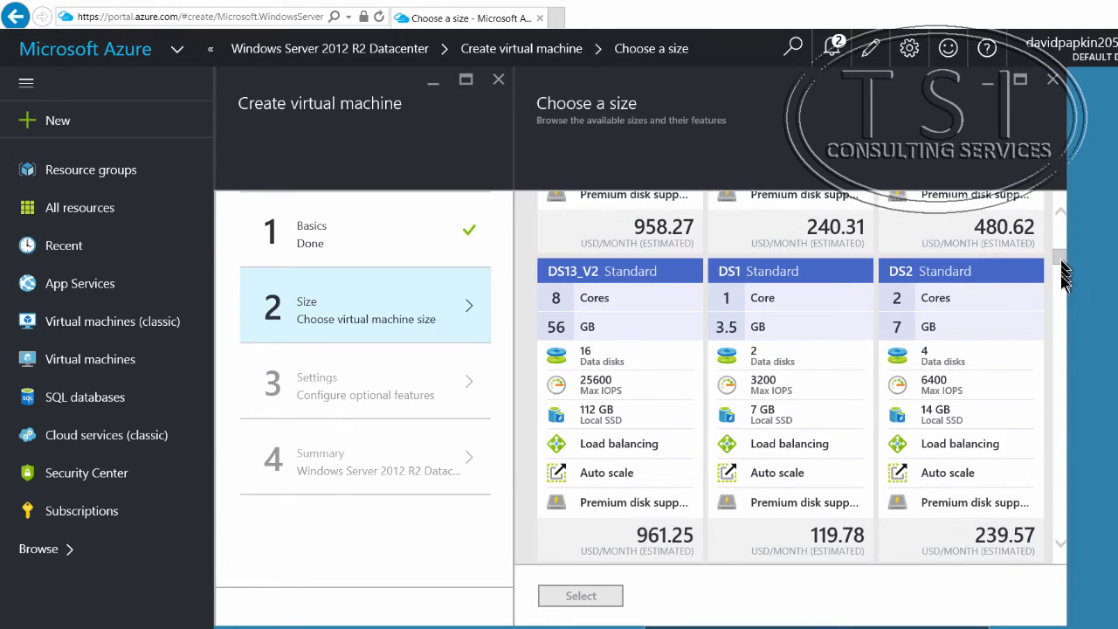
drag(1064, 272, 1067, 404)
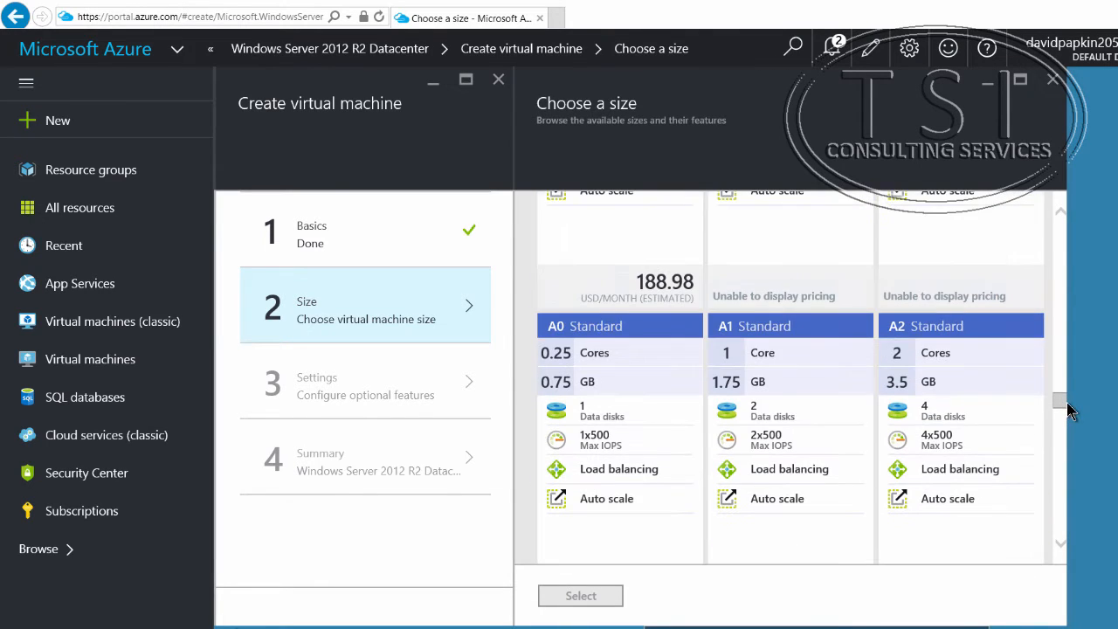
click(791, 339)
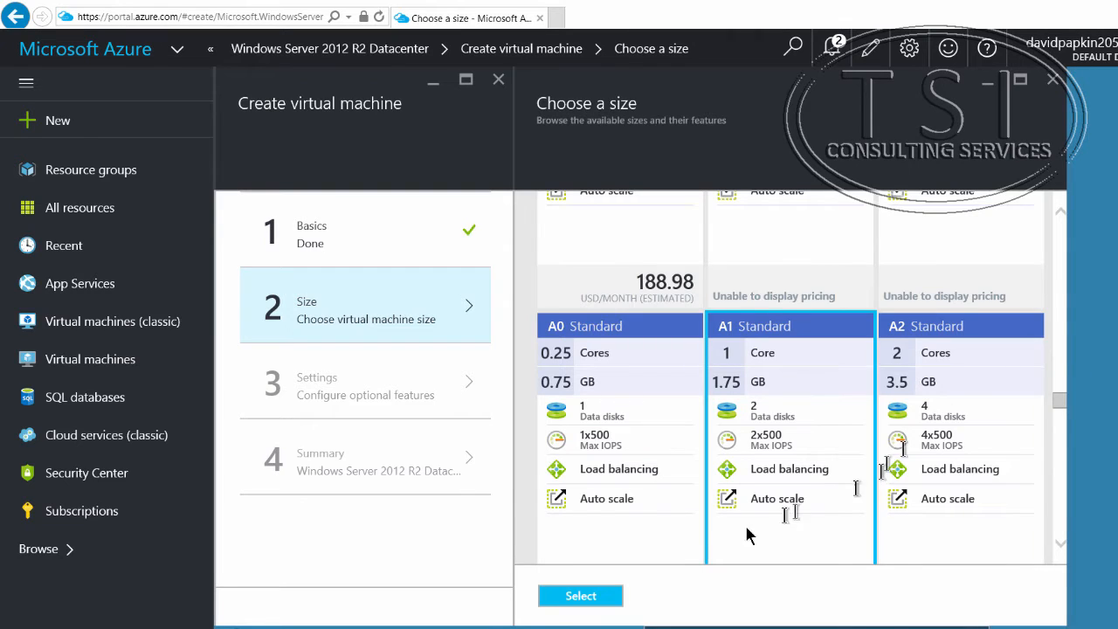
click(578, 597)
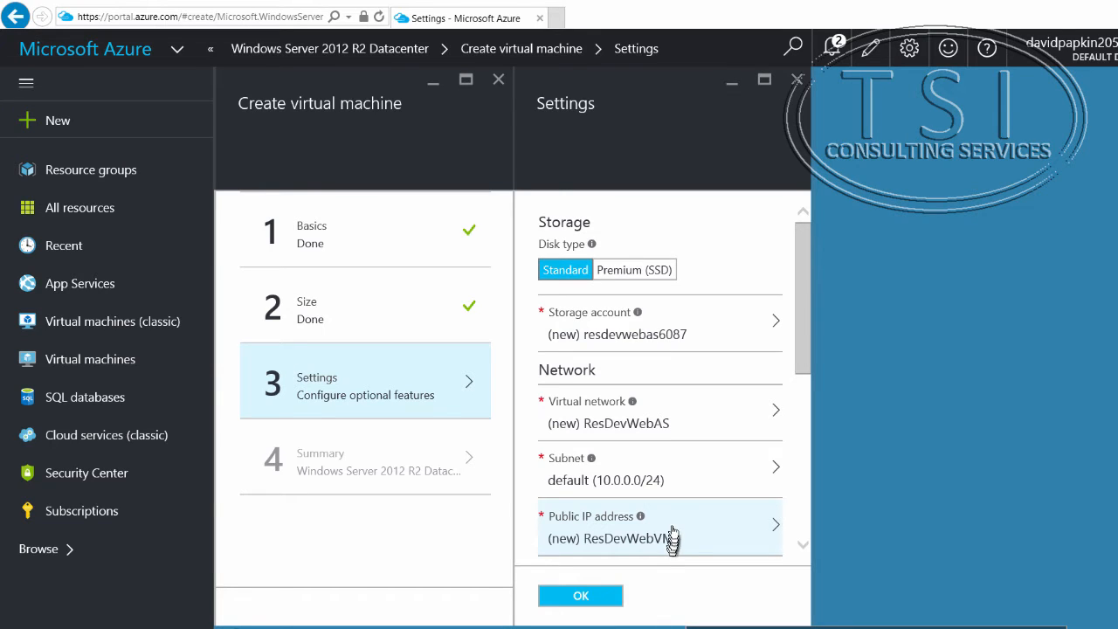
Step: Disable diagnostics for the virtual machine and assign it to the ResDevWebAS availability set
scroll(674, 512, down, 3)
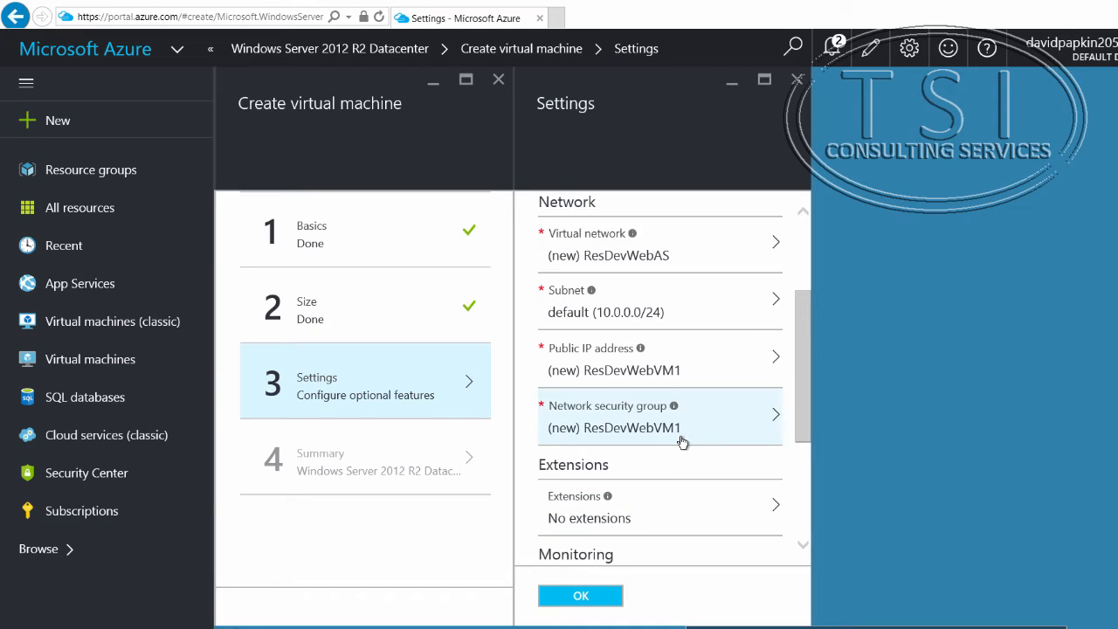
scroll(629, 481, down, 4)
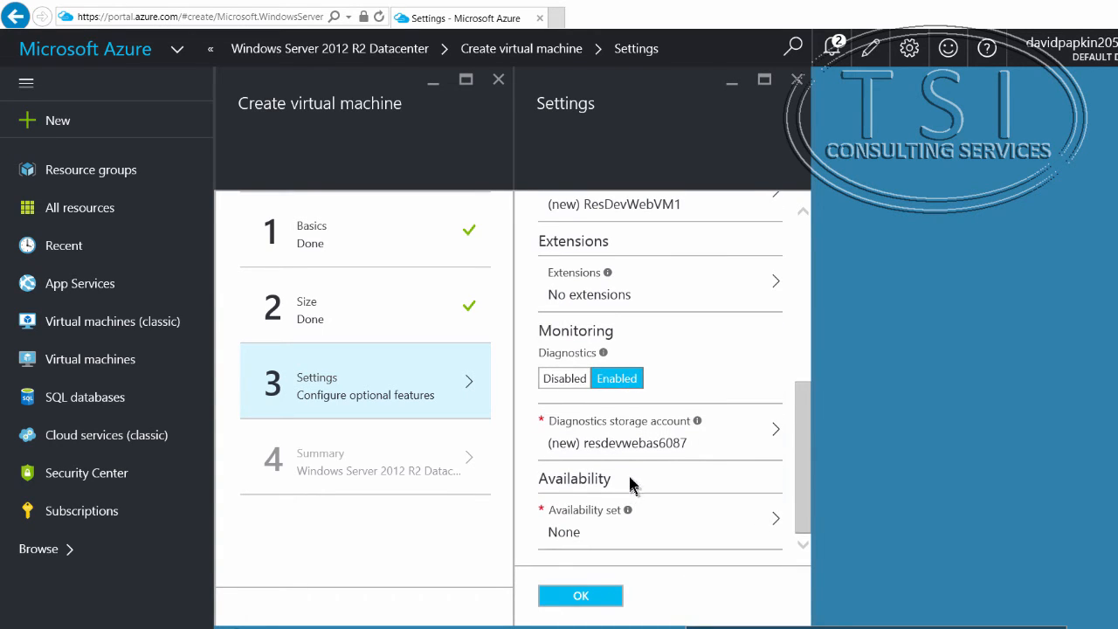
click(565, 377)
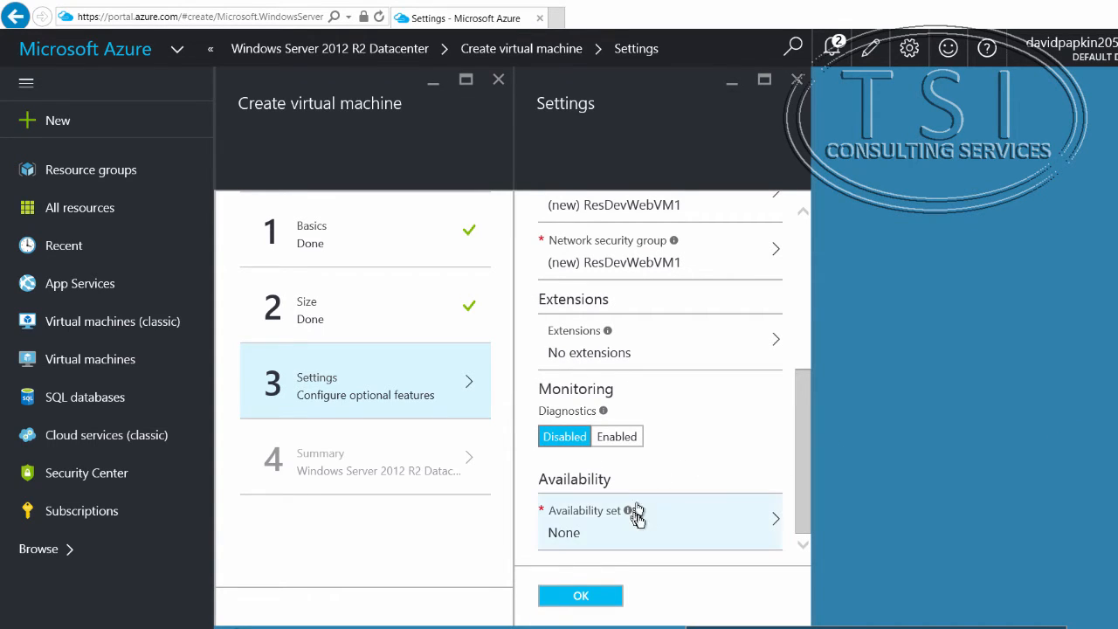
click(775, 523)
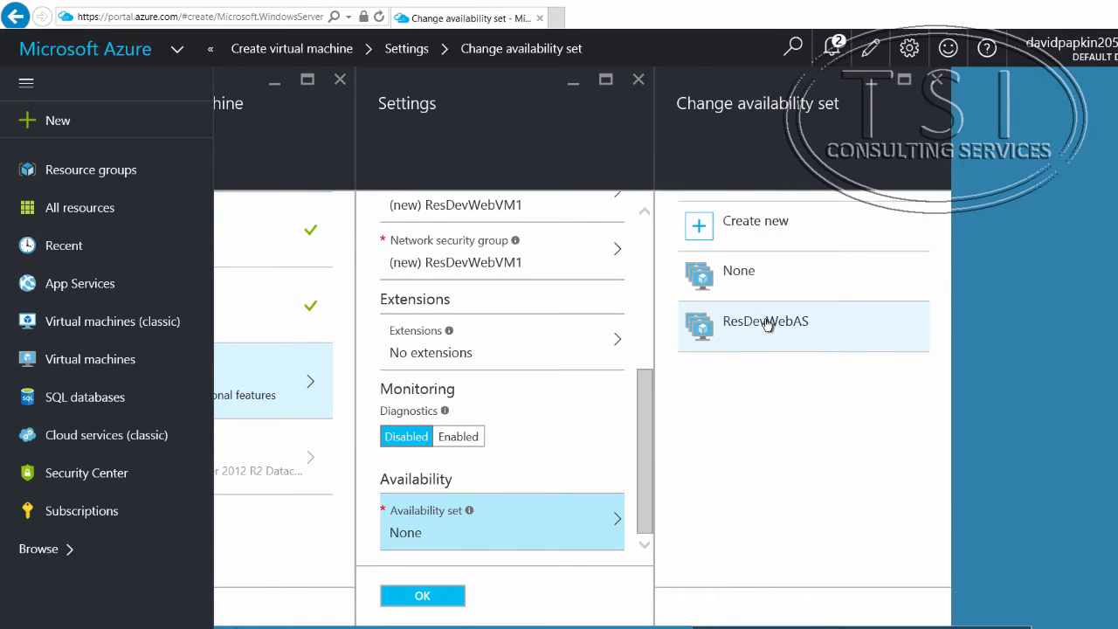
click(767, 327)
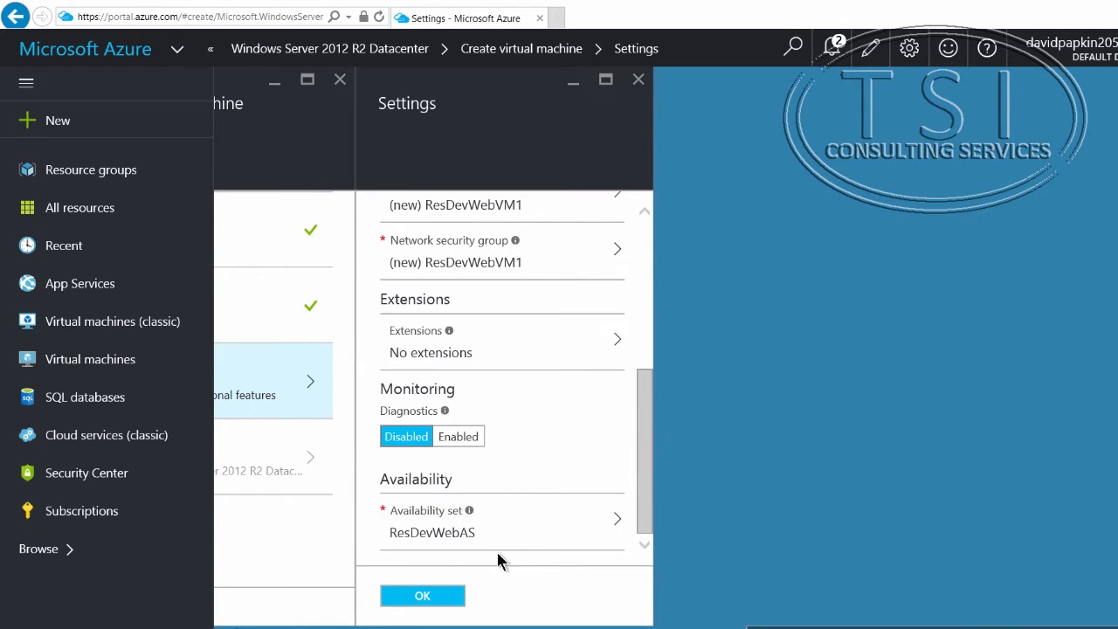
Step: Accept the optional settings and the summary to start deploying the ResDevWebVM1 virtual machine
click(433, 599)
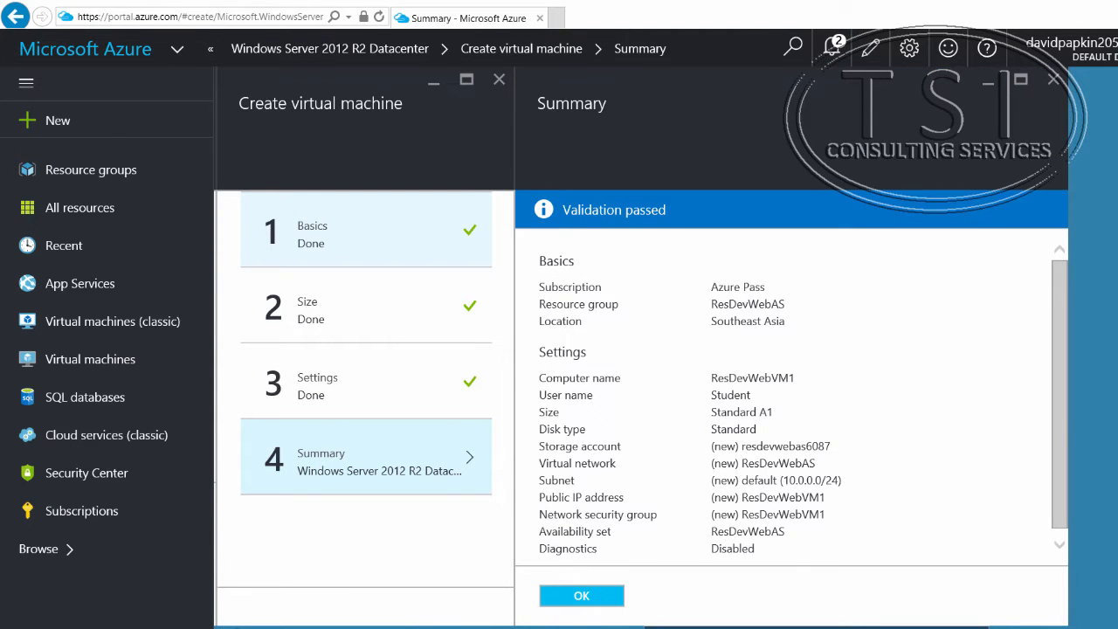
click(598, 596)
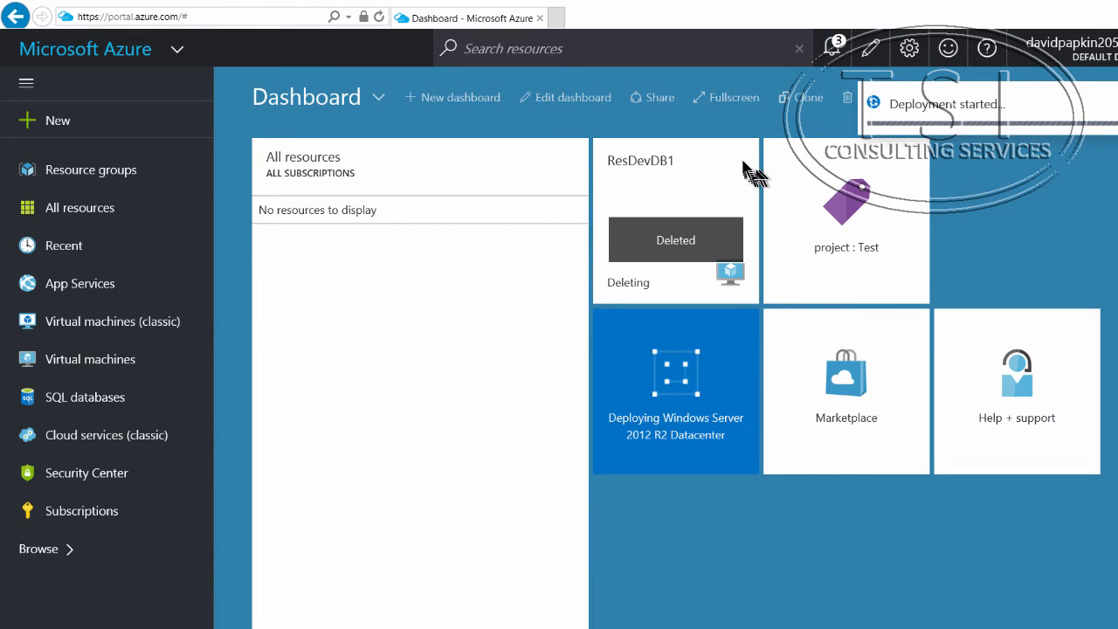
mouse_move(745, 166)
click(747, 126)
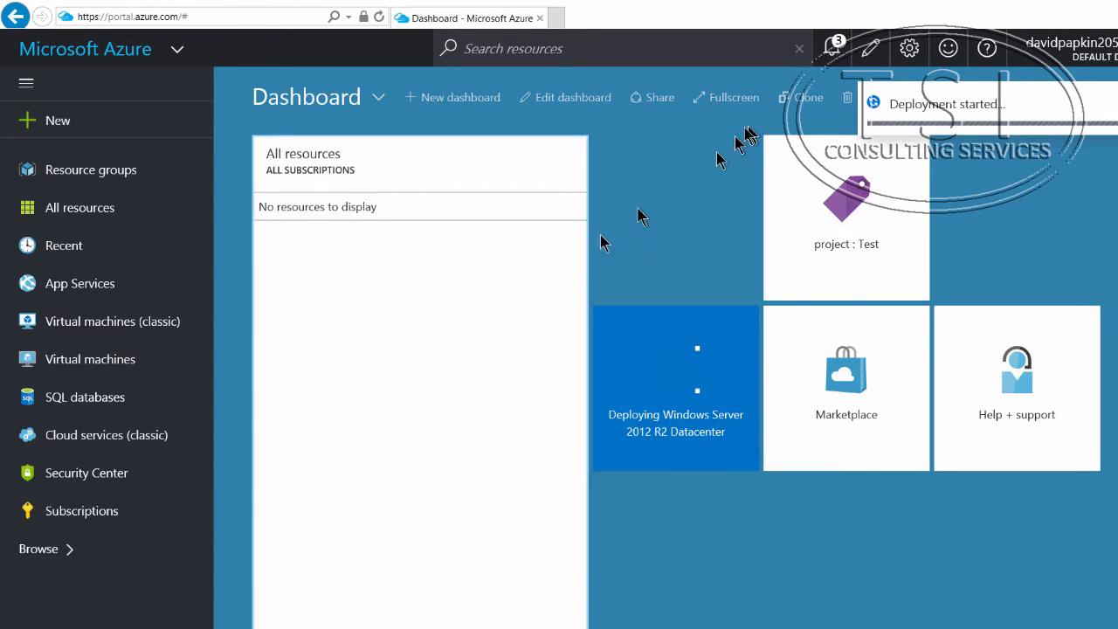
Step: Start creating another Windows Server 2012 R2 Datacenter virtual machine with the Resource Manager deployment model
click(68, 129)
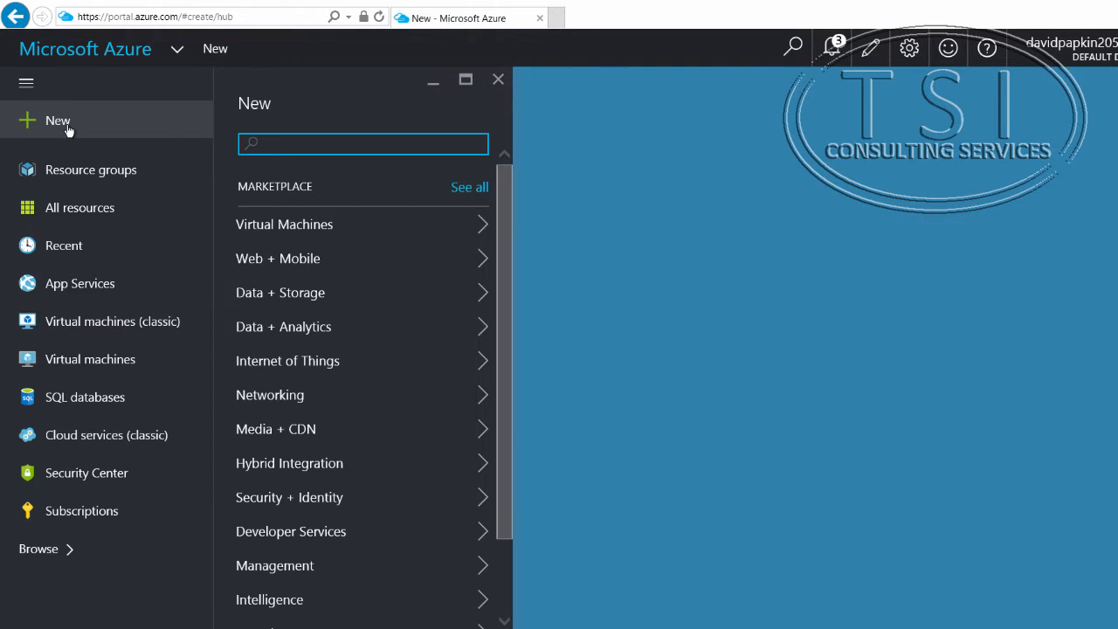
click(280, 222)
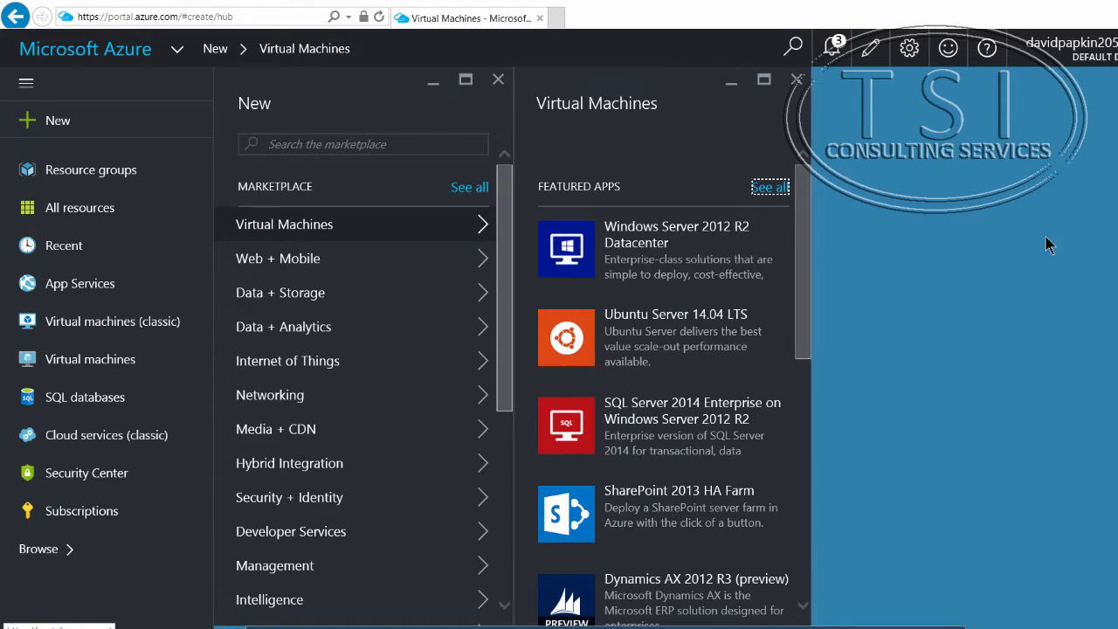
click(686, 265)
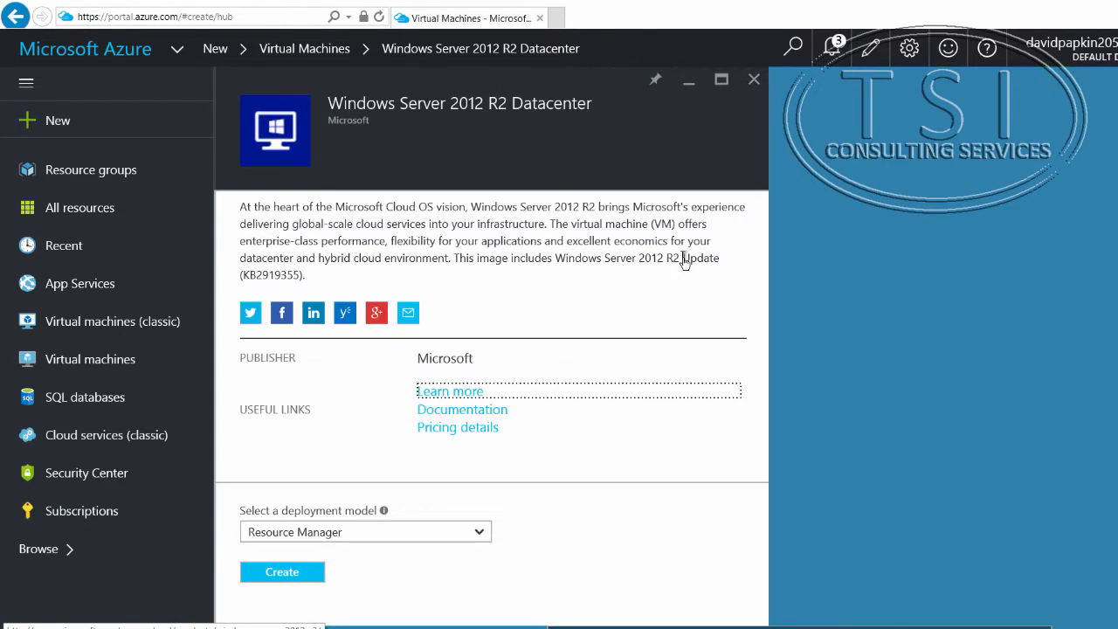
click(271, 573)
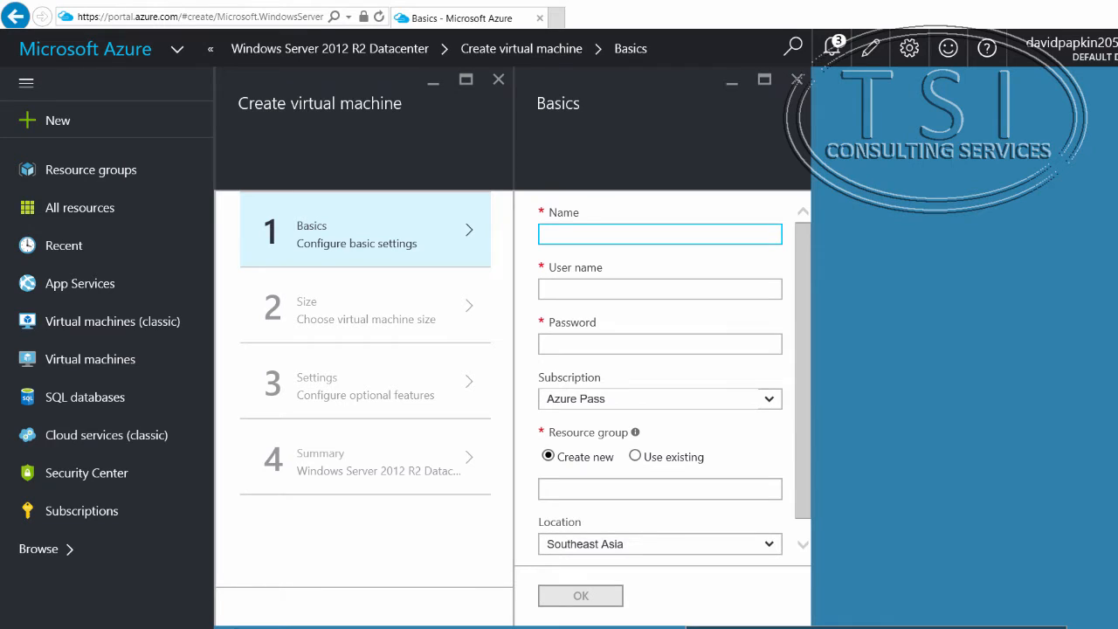
Step: Name the second virtual machine ResDevWebVM2, set its user name to Student and enter the account password
right_click(673, 235)
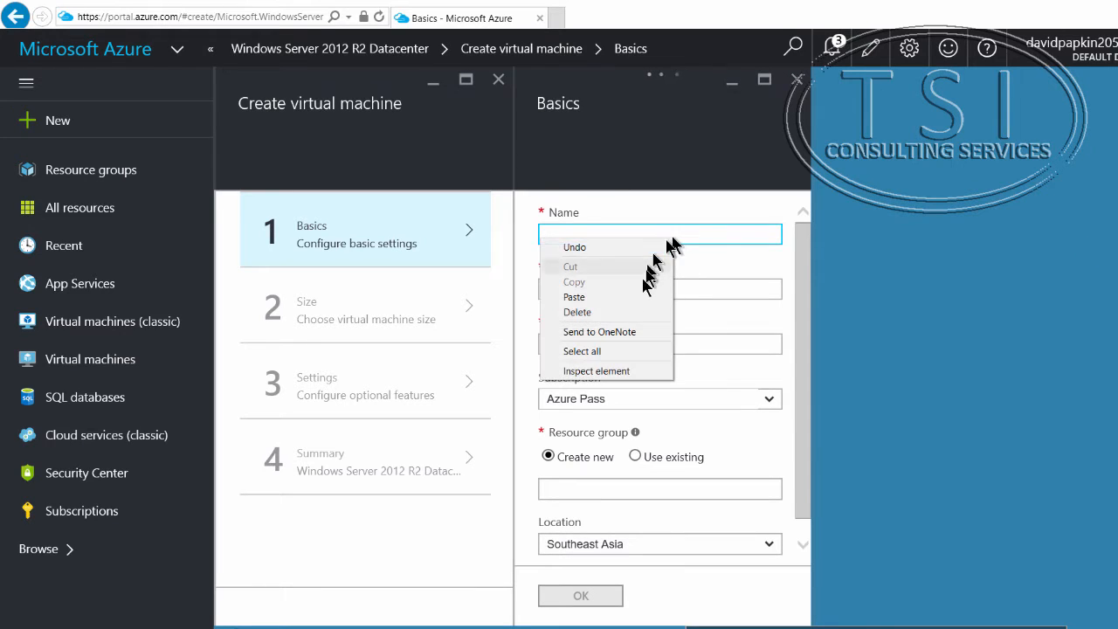
click(655, 300)
click(638, 293)
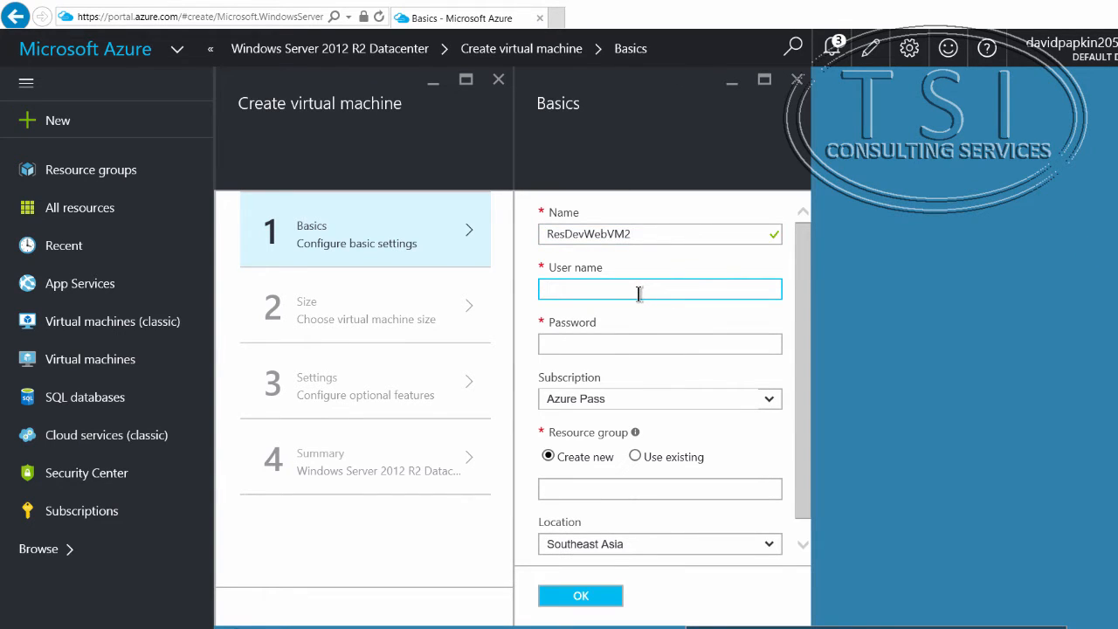
text(Student)
key(Tab)
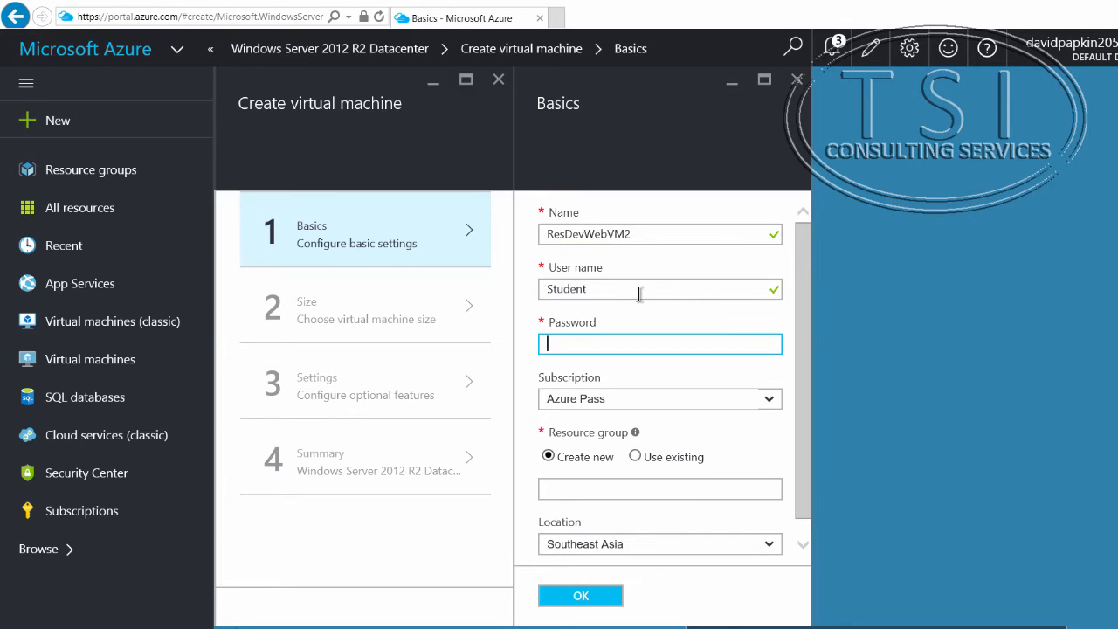
text(P)
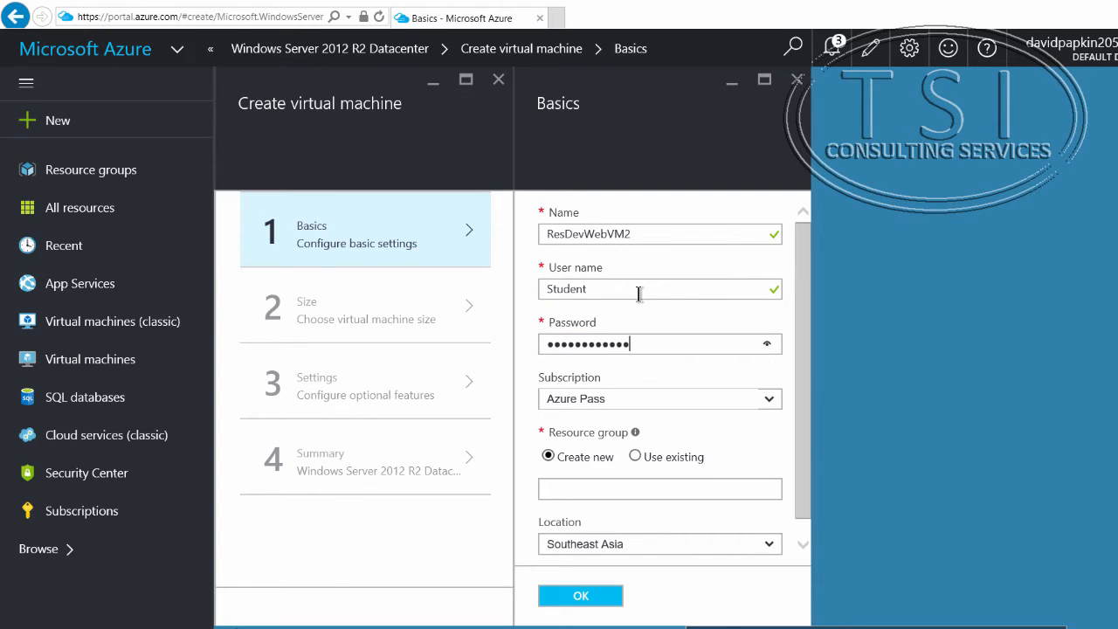
Step: Assign ResDevWebVM2 to the existing resource group ResDevWebAS and submit the basic settings
click(636, 457)
click(743, 486)
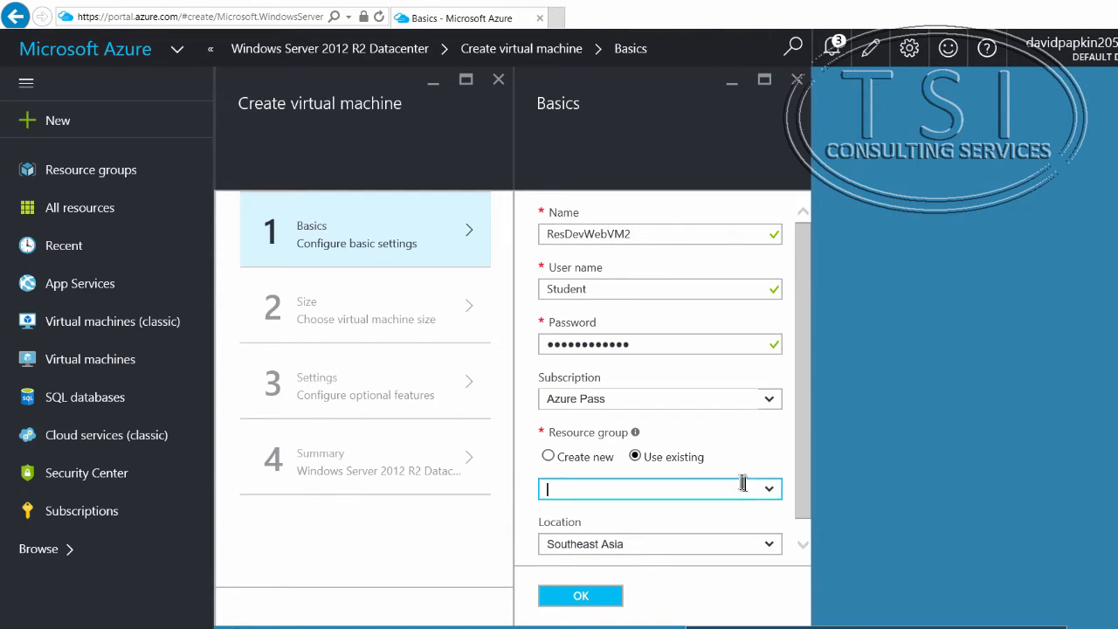
click(722, 514)
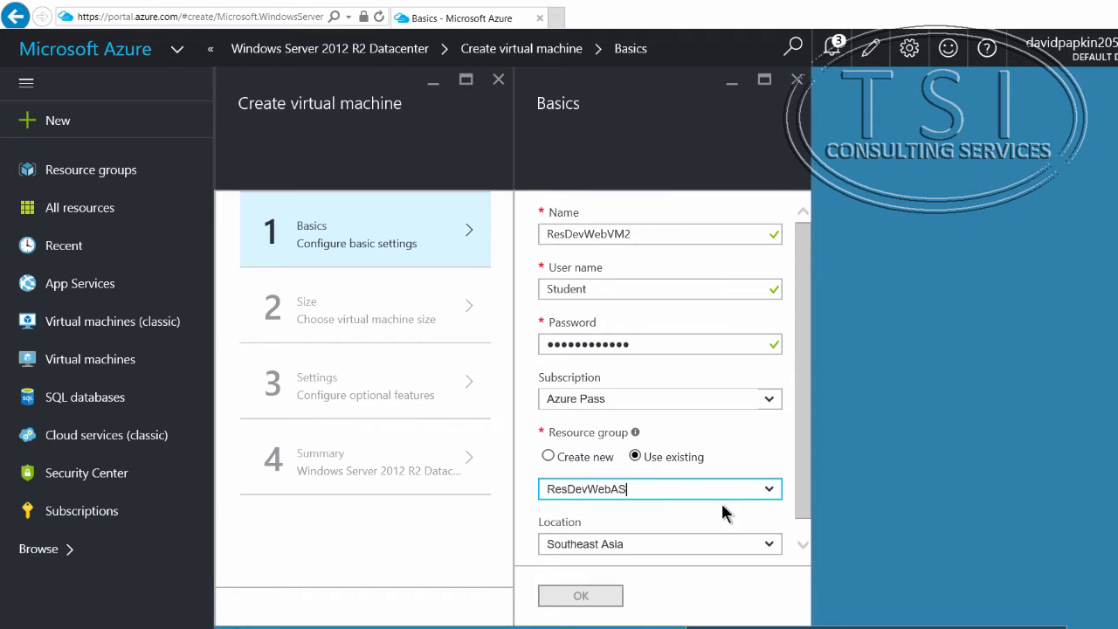
click(594, 596)
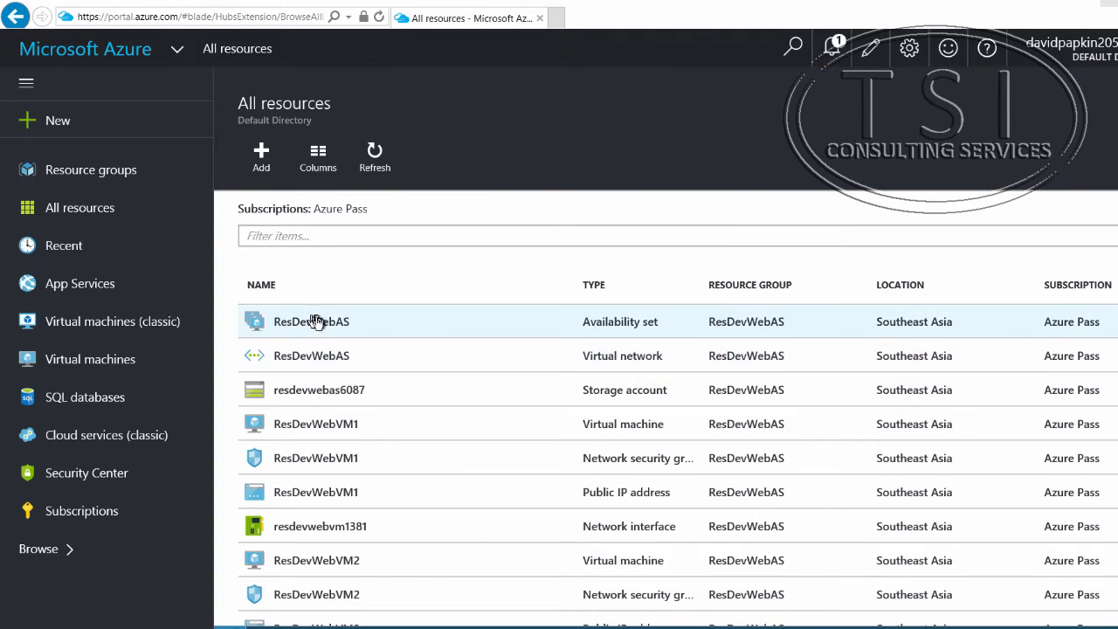
Step: Open the ResDevWebAS availability set and examine the status, fault domain and update domain of its virtual machines
click(317, 321)
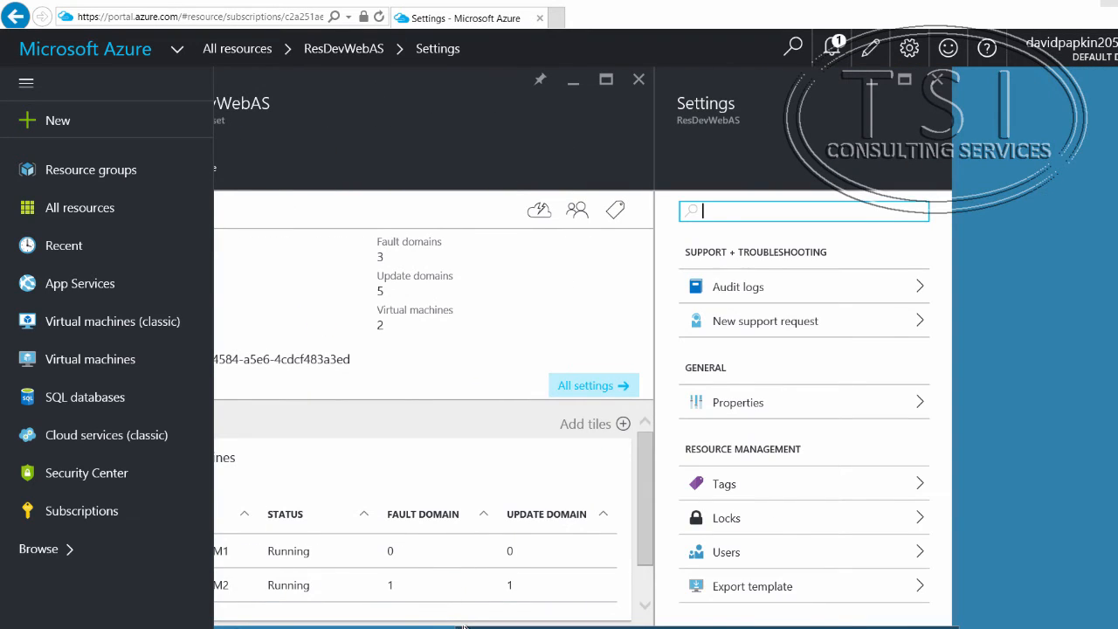
drag(427, 627, 350, 626)
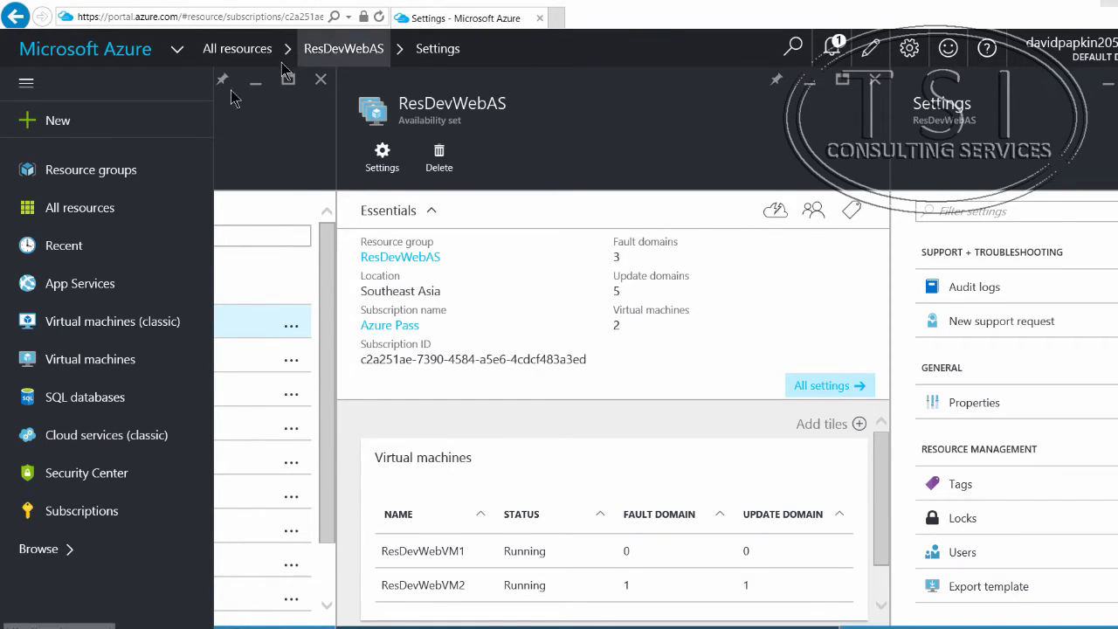
Step: Look through the featured Networking resources for a new resource and open the full Networking marketplace listing
click(122, 116)
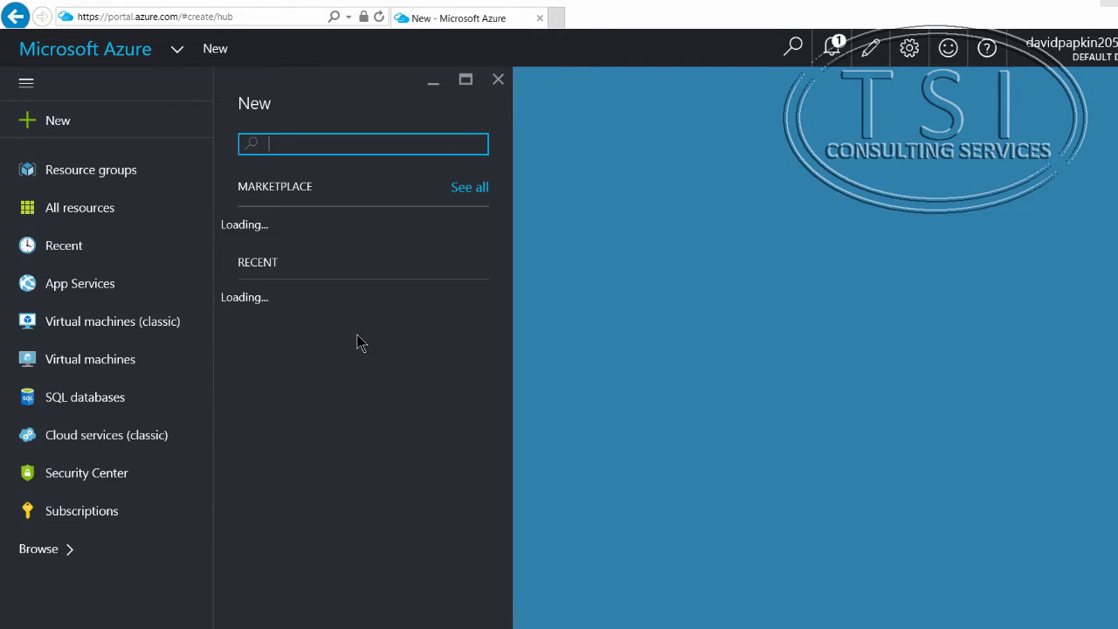
scroll(310, 297, down, 4)
scroll(324, 399, up, 3)
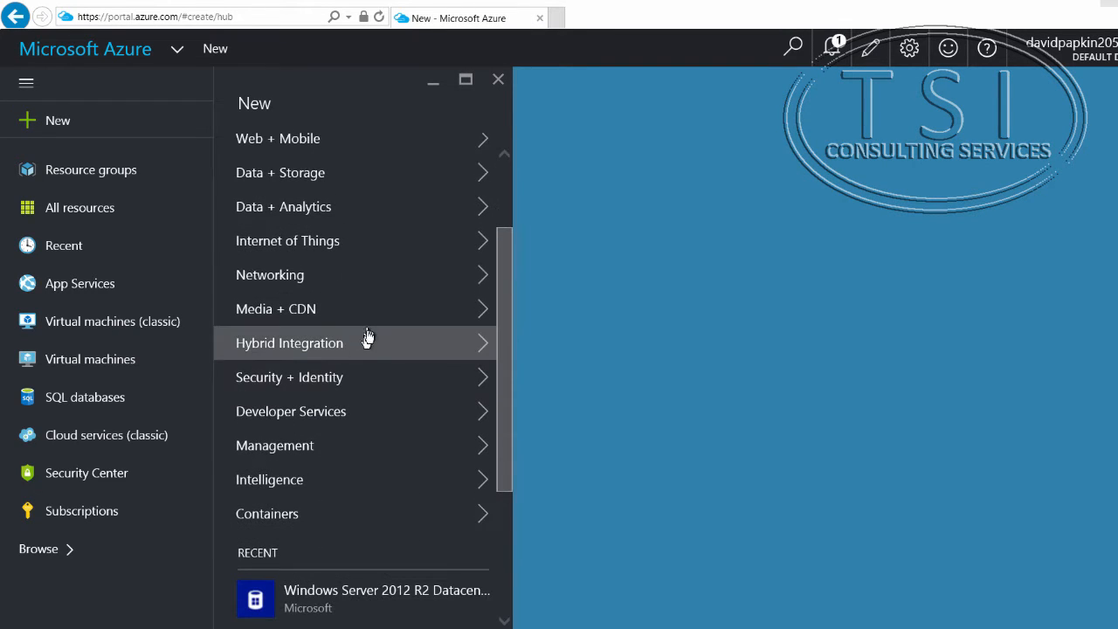
click(480, 274)
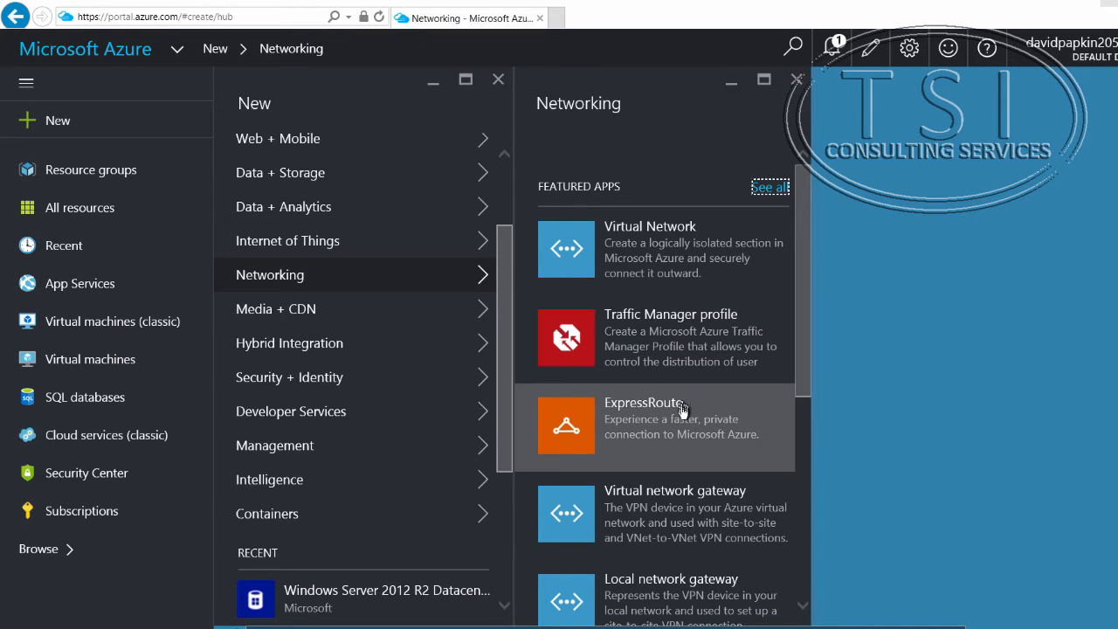
scroll(682, 409, down, 4)
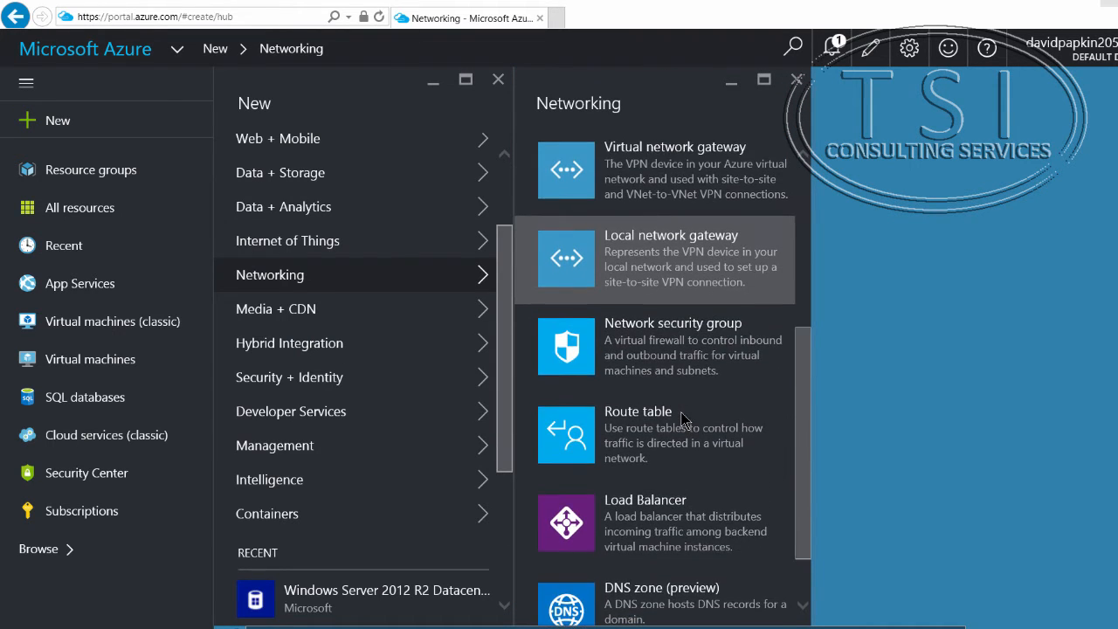
scroll(683, 420, down, 1)
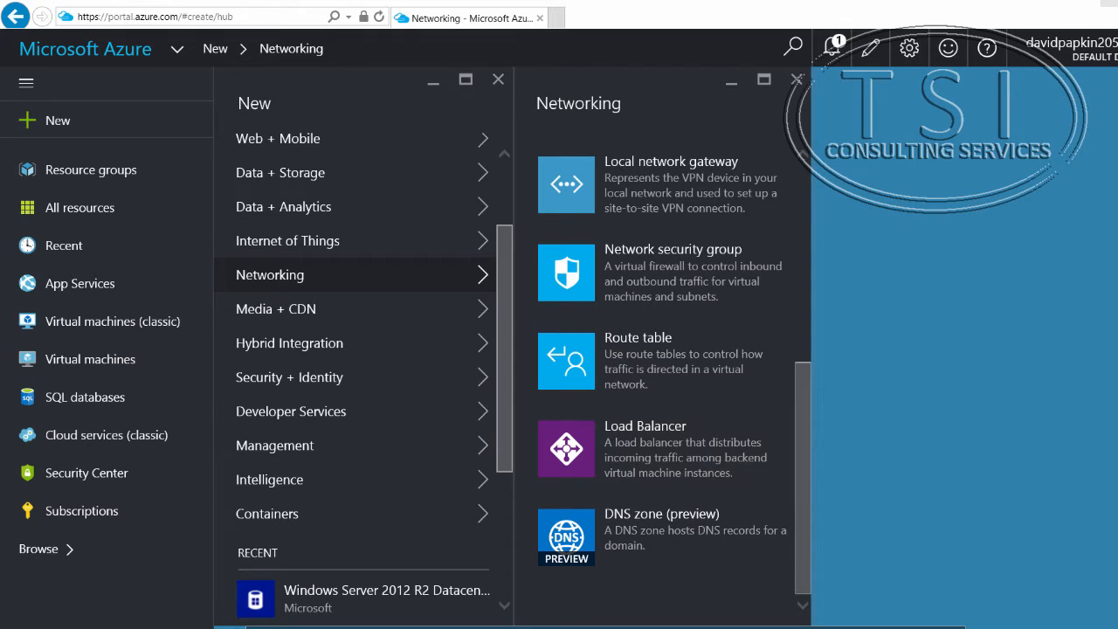
scroll(769, 175, up, 5)
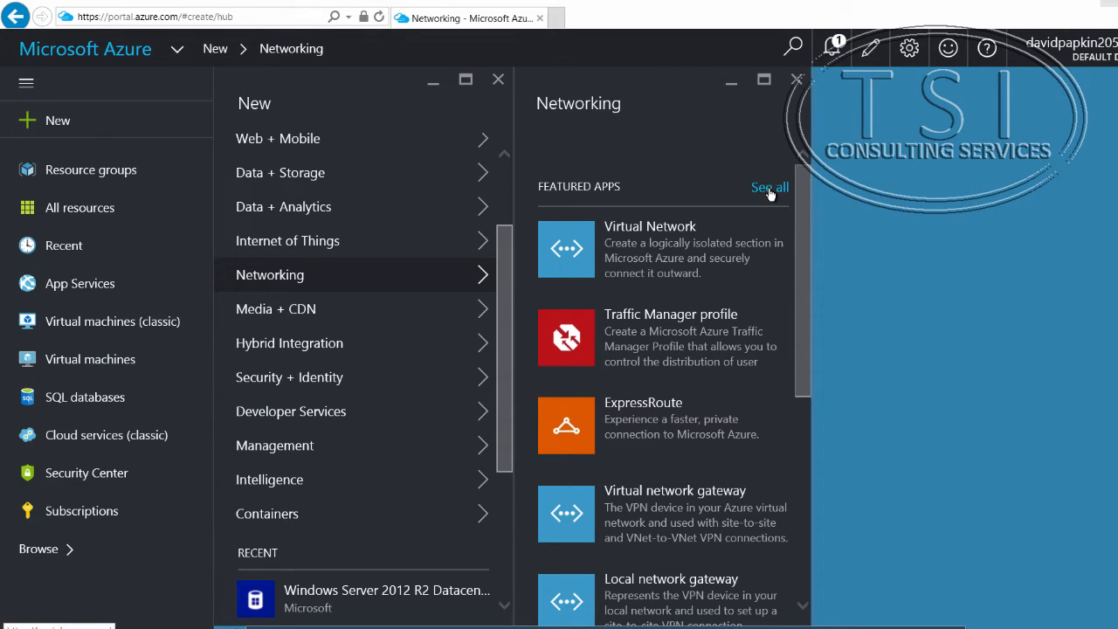
click(769, 188)
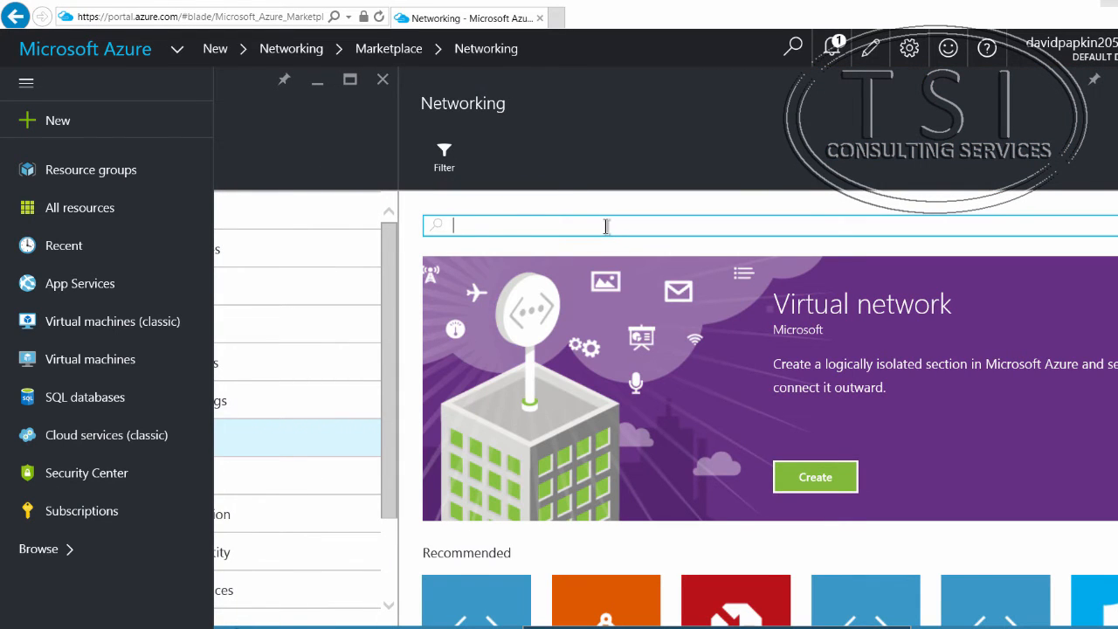
Step: Search the Networking marketplace for Load Balancer and start creating the one published by Microsoft
text(load)
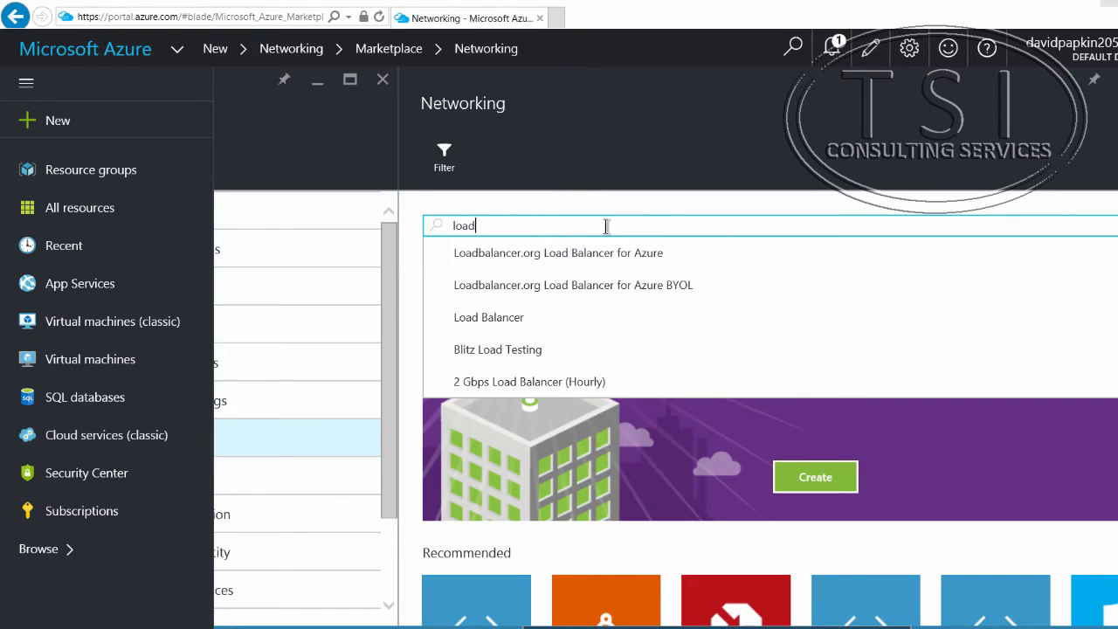
click(524, 317)
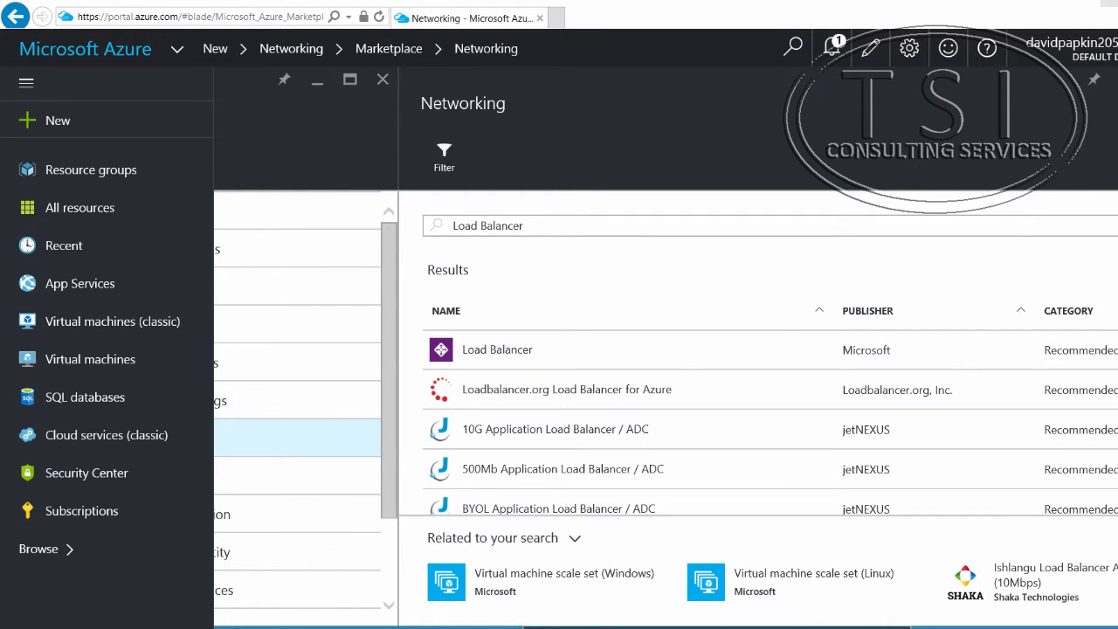
click(485, 350)
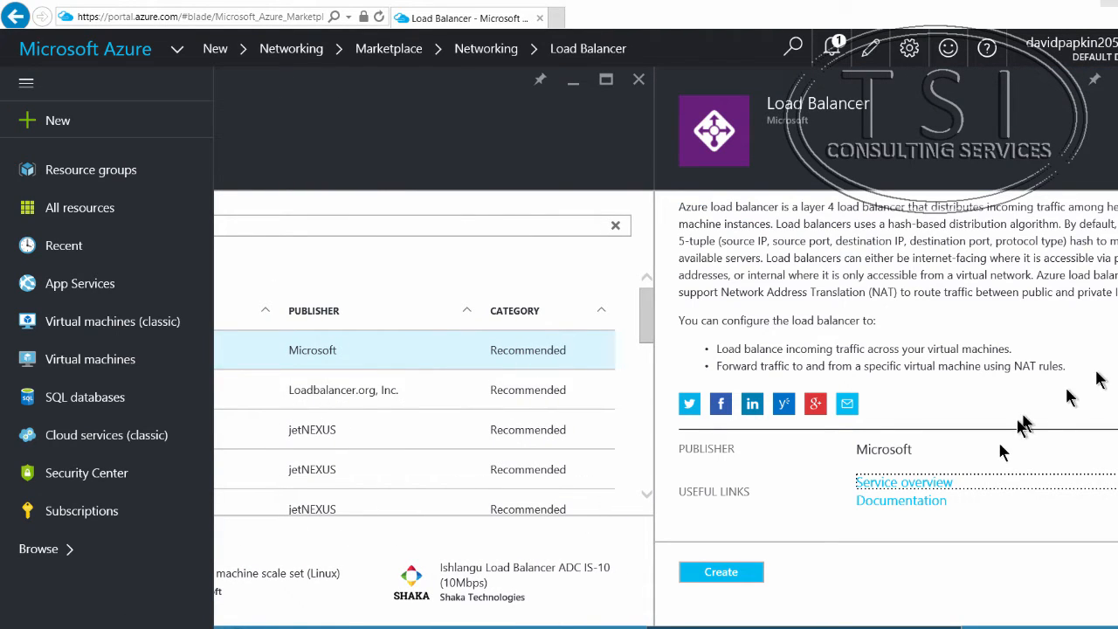
click(723, 574)
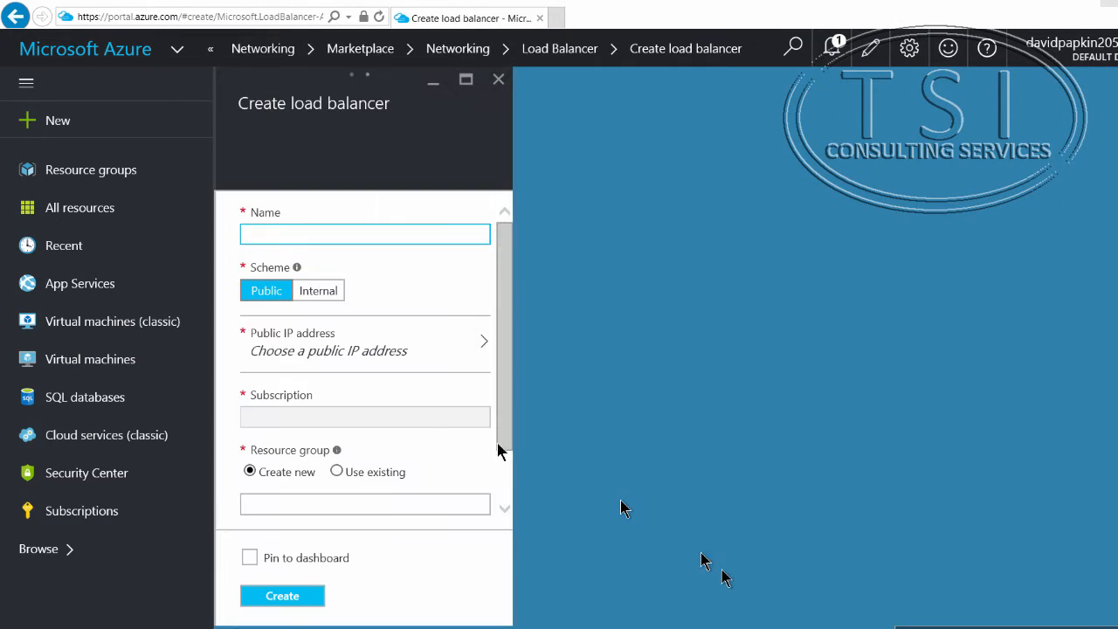
Step: Name the load balancer ResDevWebLB and give it a new dynamic public IP address named ResDevWebLBIP
right_click(337, 240)
click(300, 299)
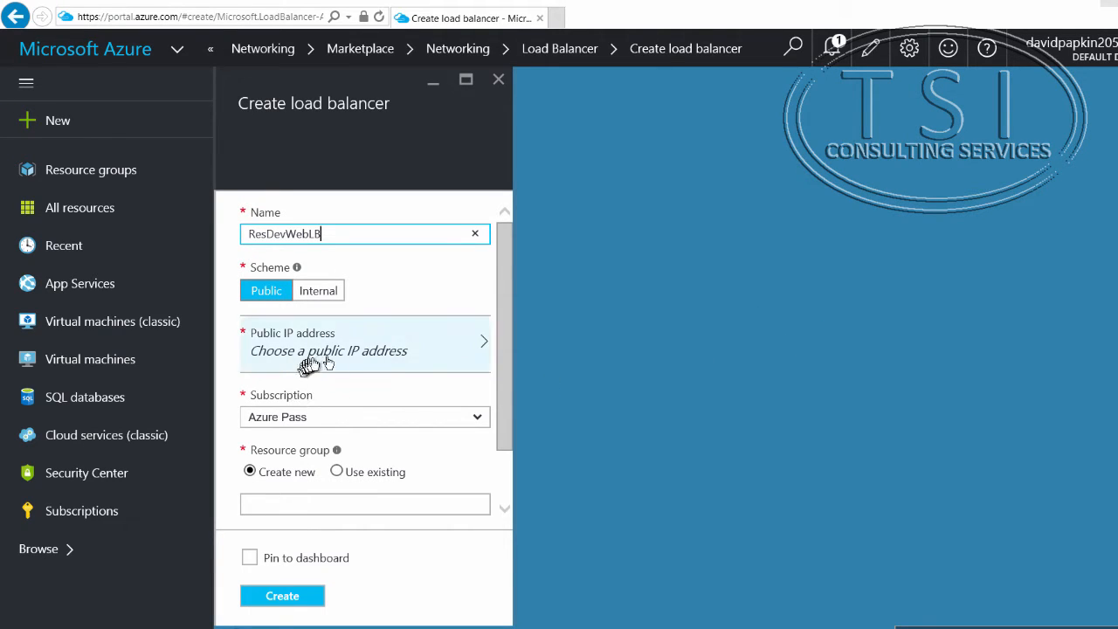
click(477, 348)
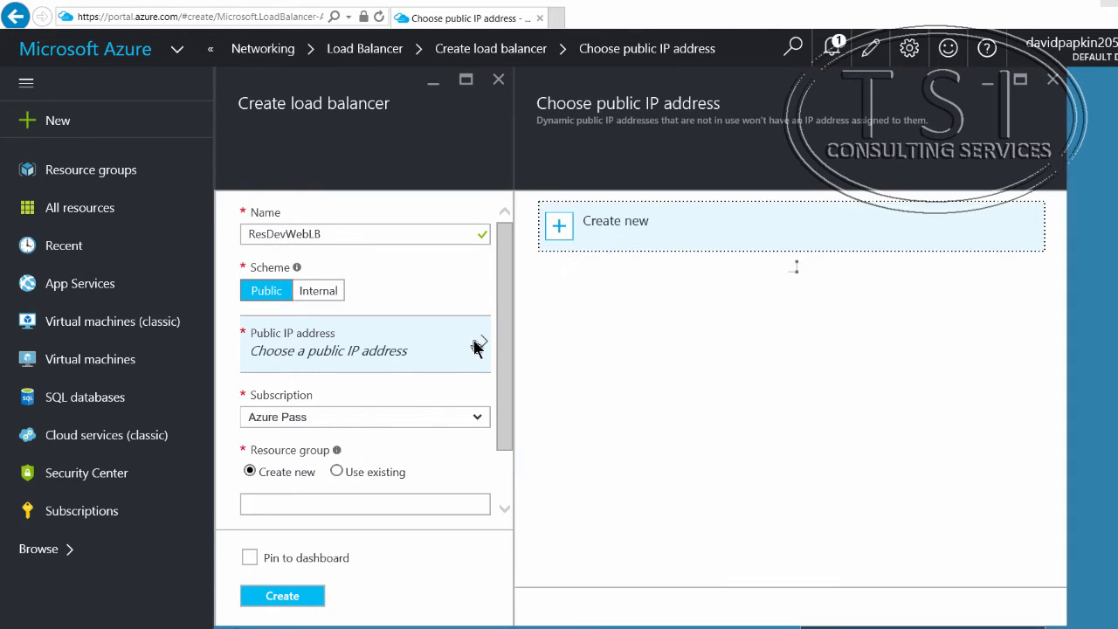
click(609, 222)
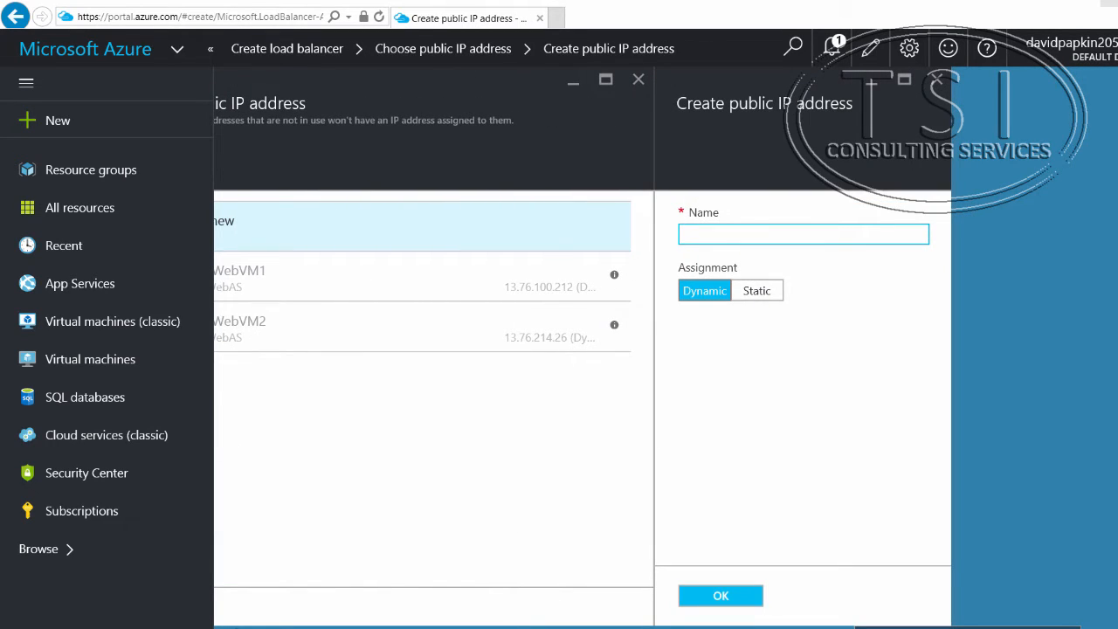
right_click(750, 234)
click(717, 294)
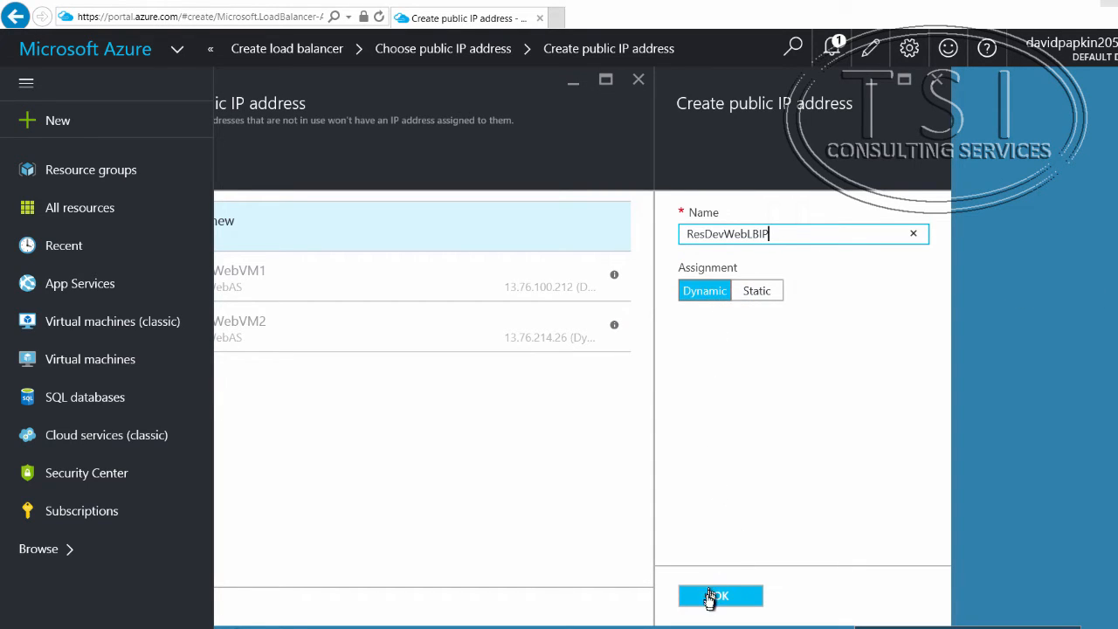
click(710, 596)
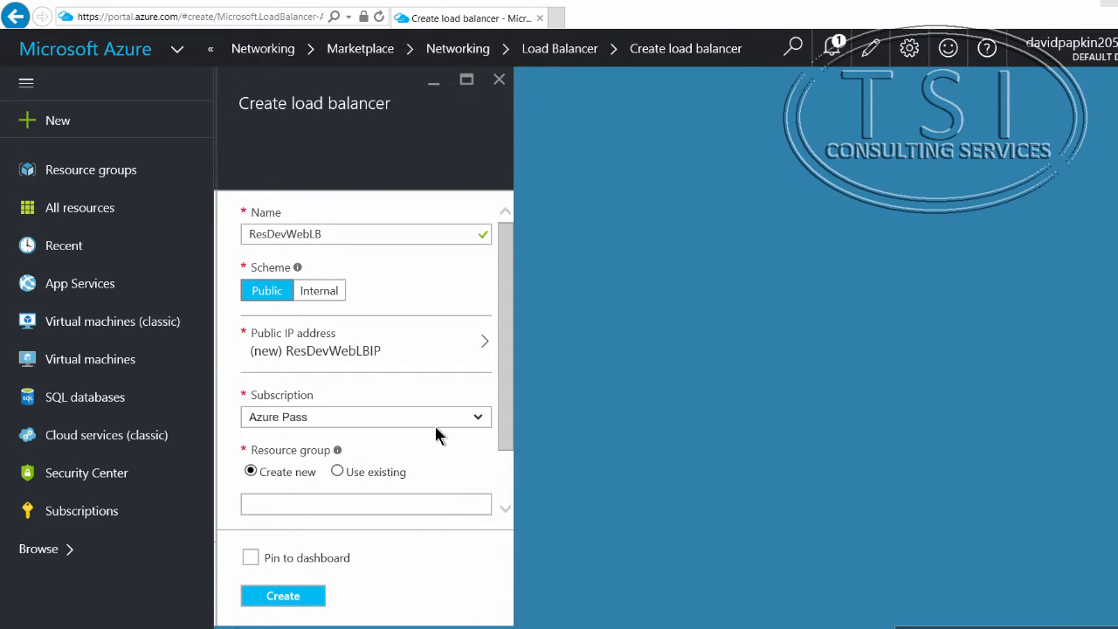
Step: Assign the load balancer to the existing resource group ResDevWebAS and create it in Southeast Asia
click(337, 472)
click(388, 502)
click(479, 505)
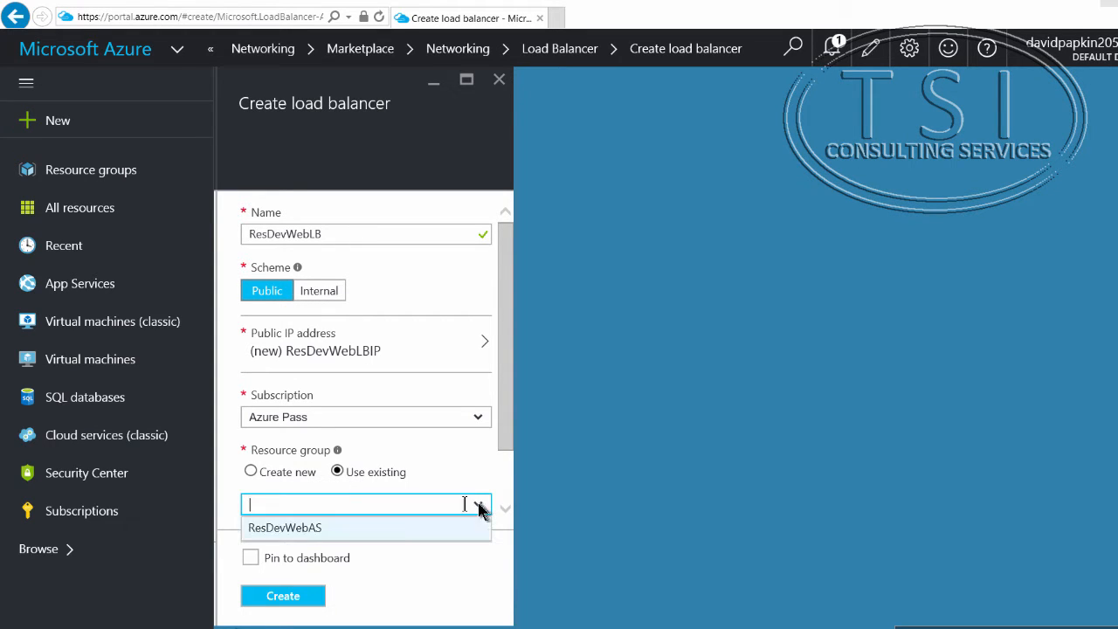
click(393, 532)
scroll(418, 497, down, 1)
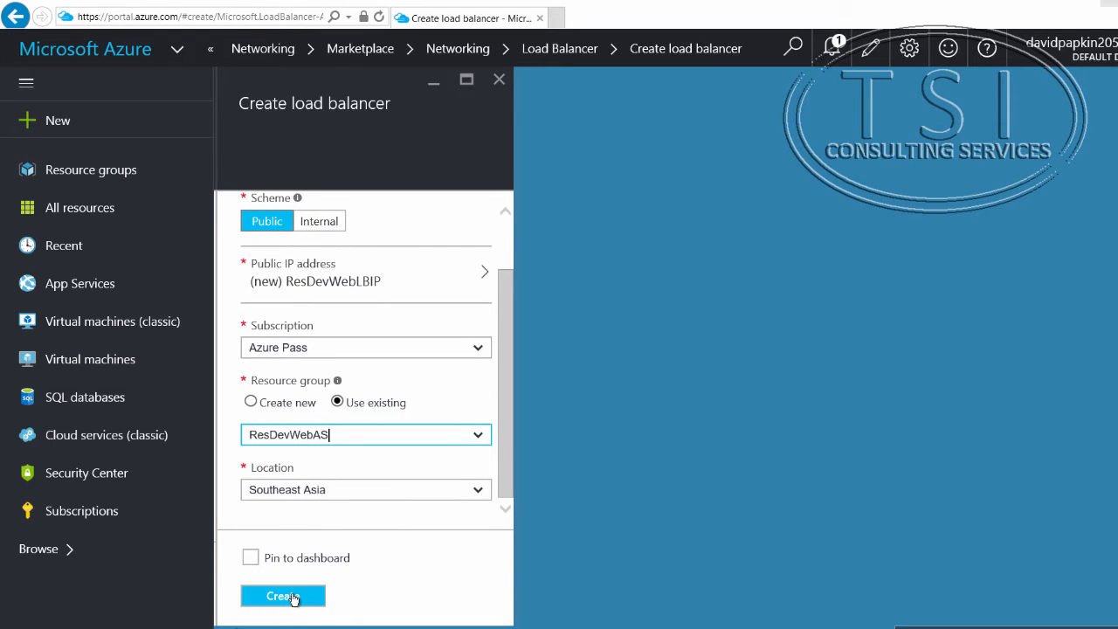
click(294, 598)
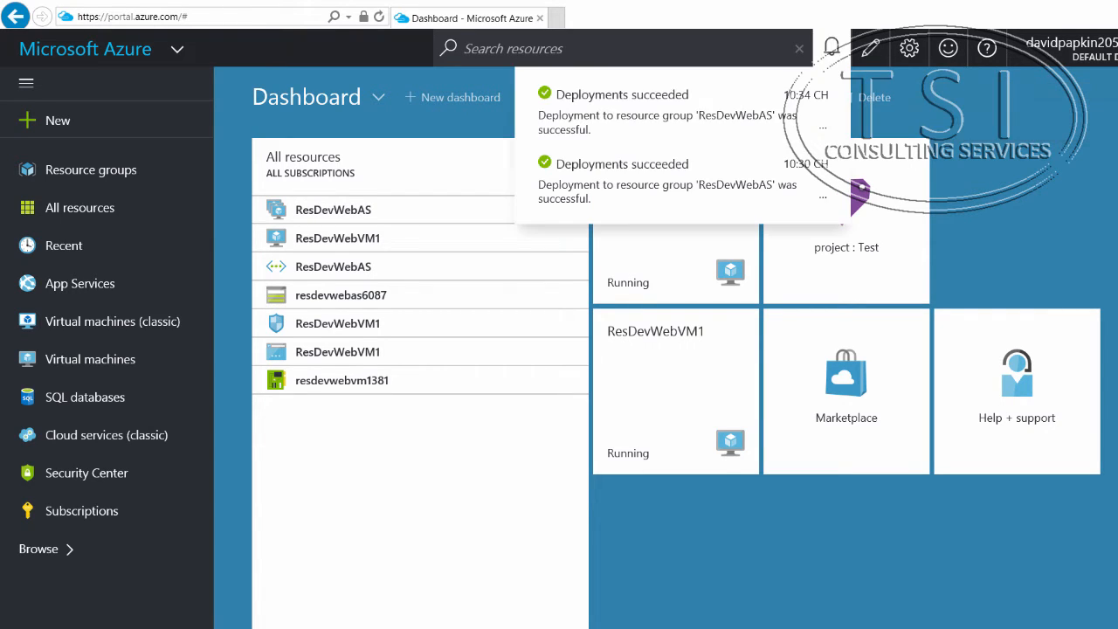
Step: Browse the resource types to the load balancers and open ResDevWebLB
click(1021, 103)
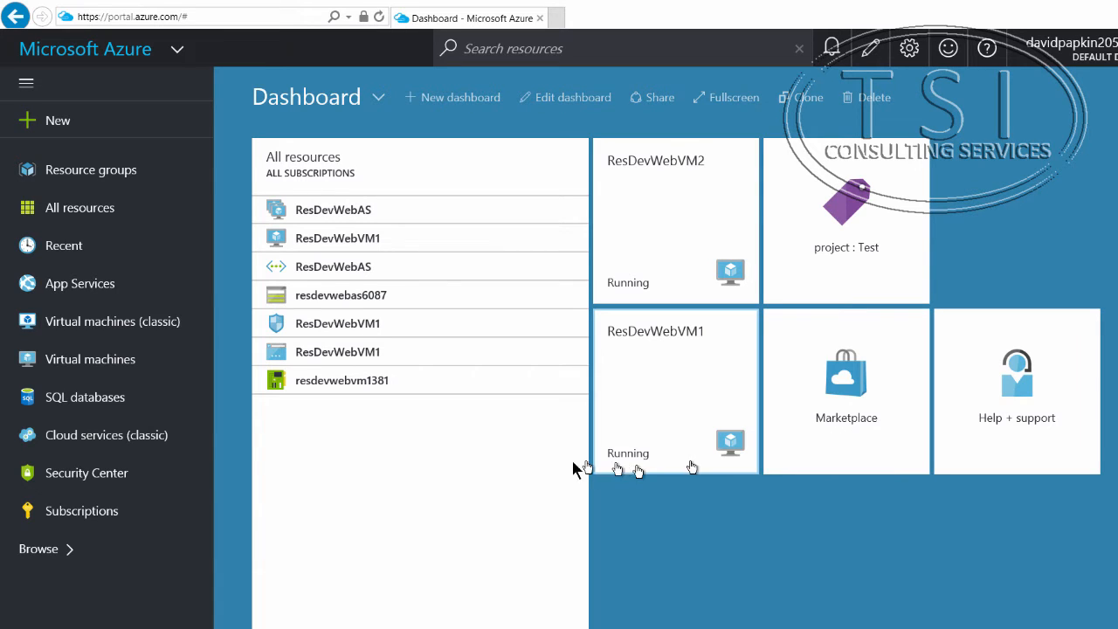
click(64, 549)
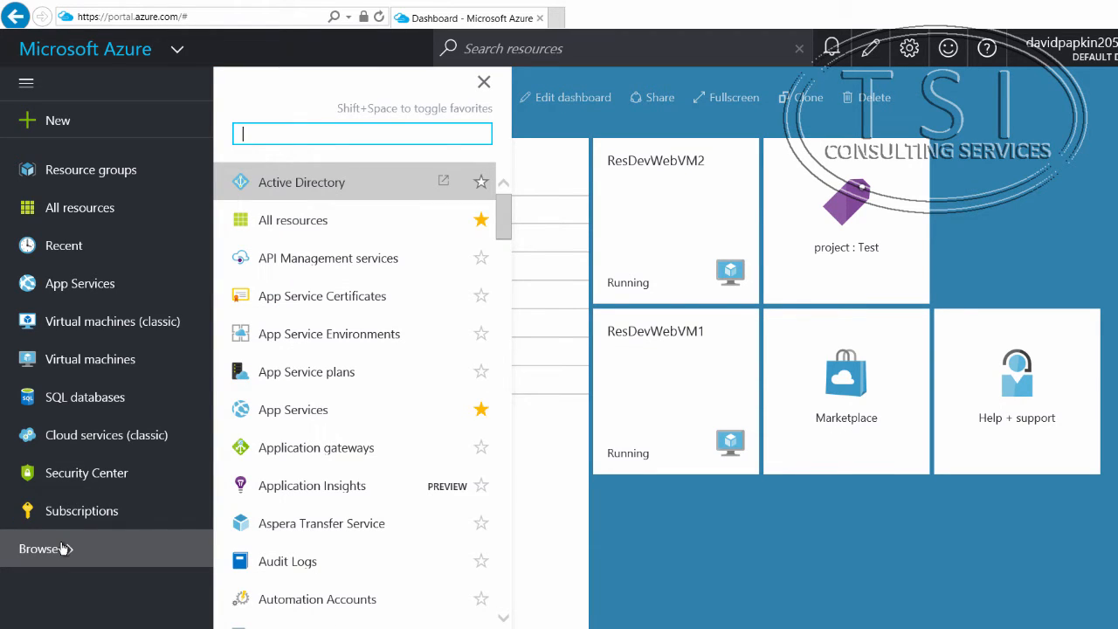
scroll(300, 457, down, 10)
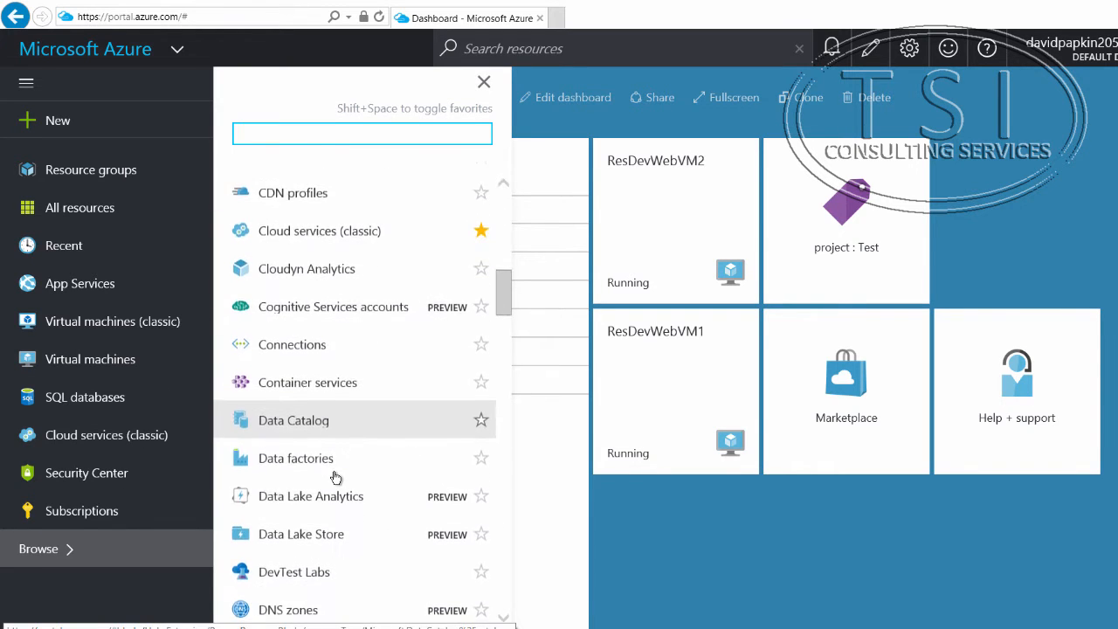
scroll(335, 477, down, 9)
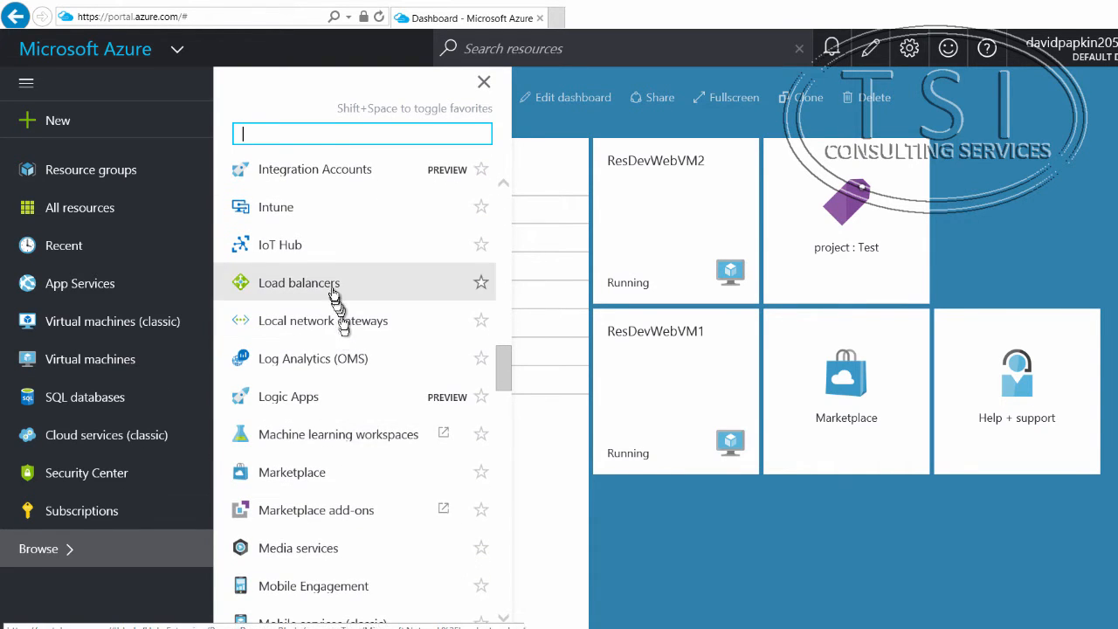
click(333, 291)
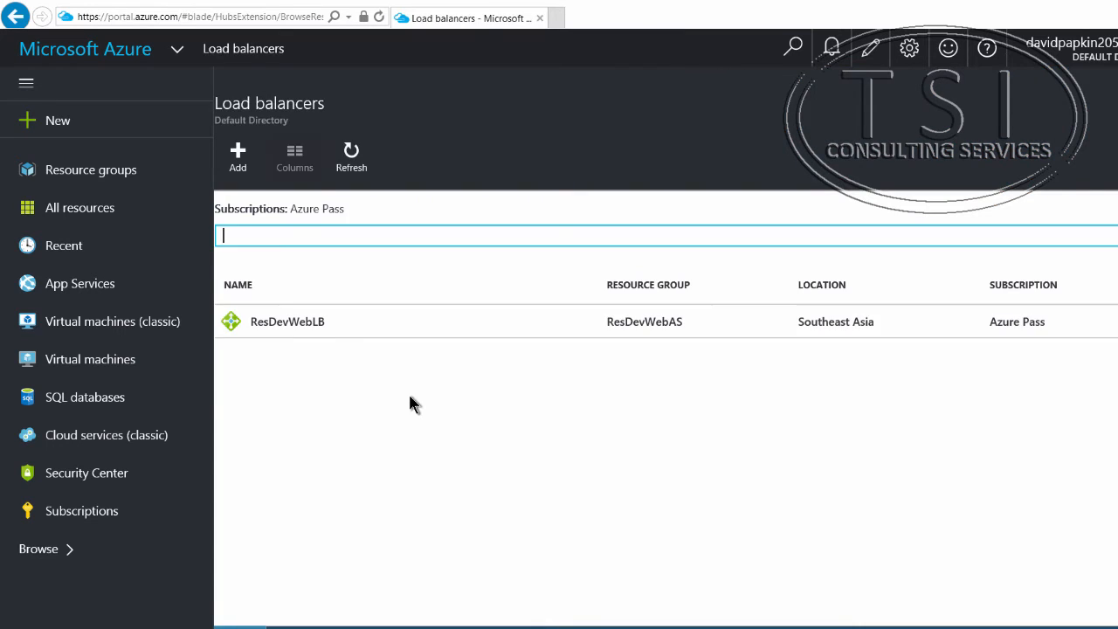
click(305, 324)
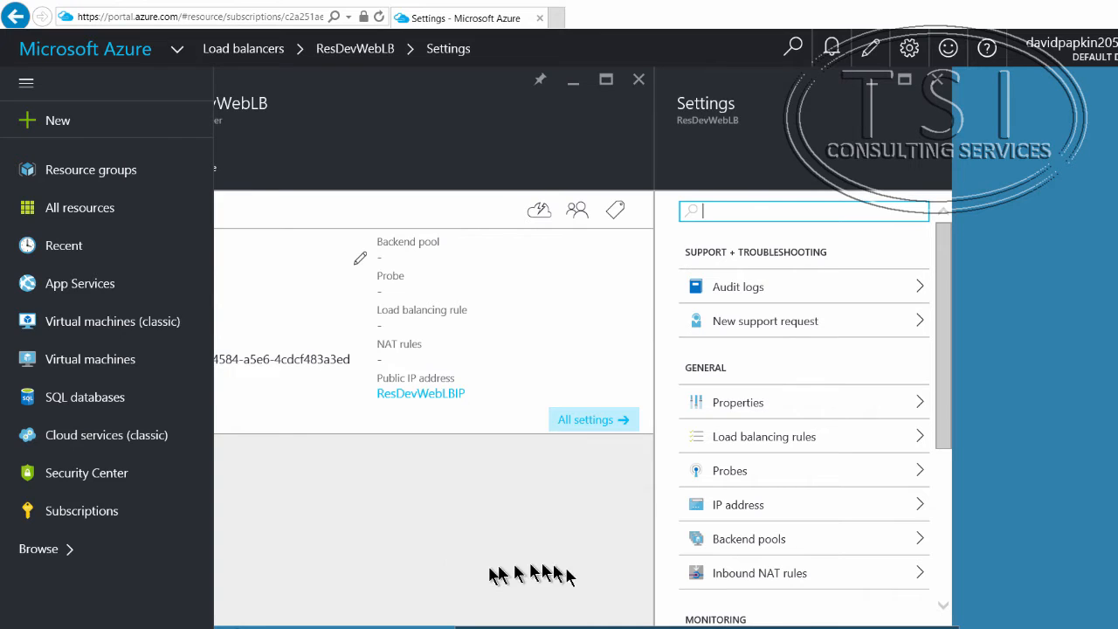
Step: Start adding a backend pool to ResDevWebLB and name it ResDevWebLBPool
scroll(720, 537, down, 1)
click(741, 486)
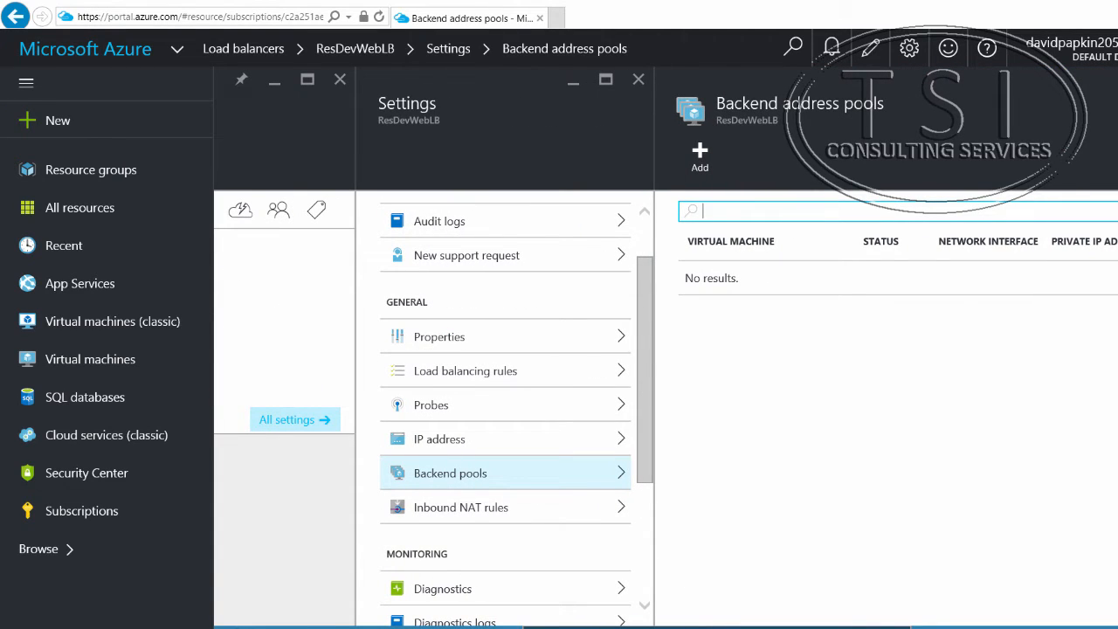
click(703, 162)
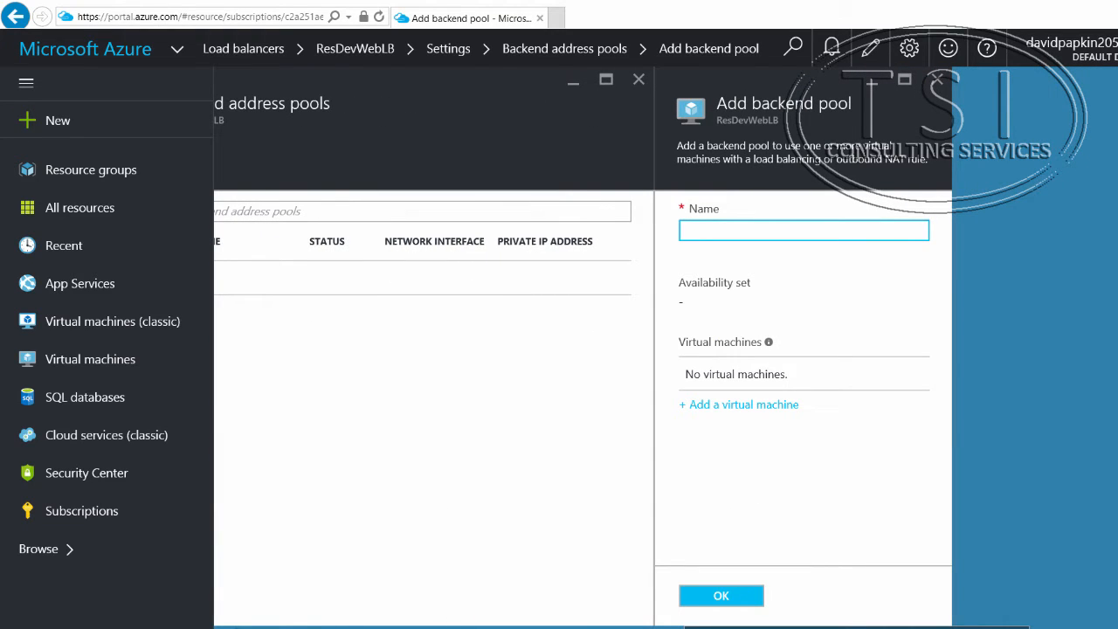
right_click(775, 230)
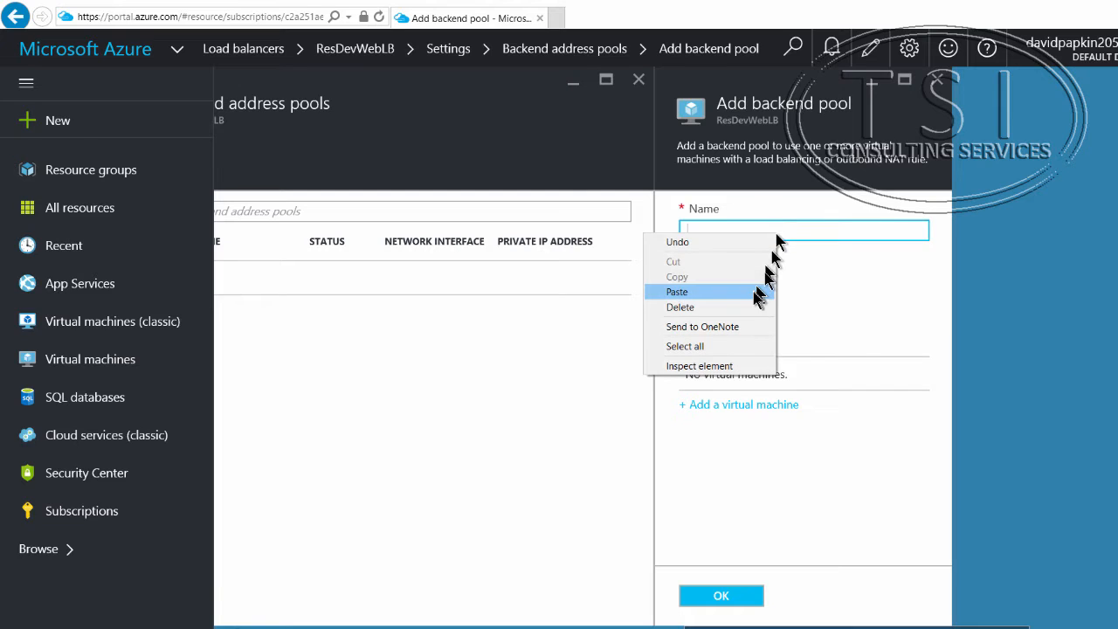
click(757, 297)
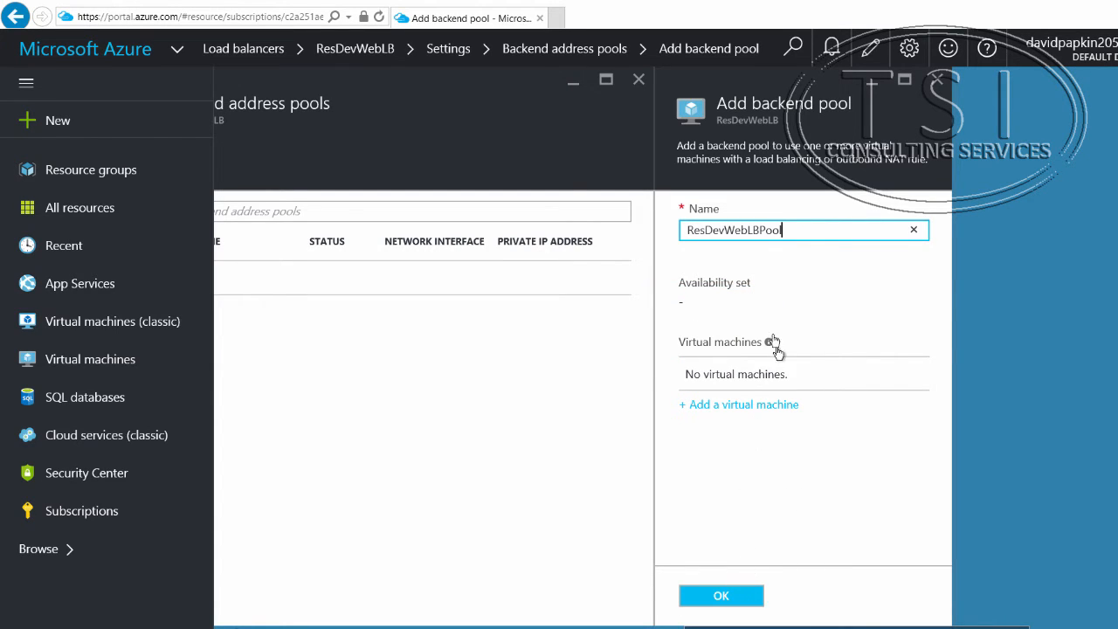
Step: Add ResDevWebVM1 and ResDevWebVM2 from the ResDevWebAS availability set to the backend pool and save the pool
click(734, 408)
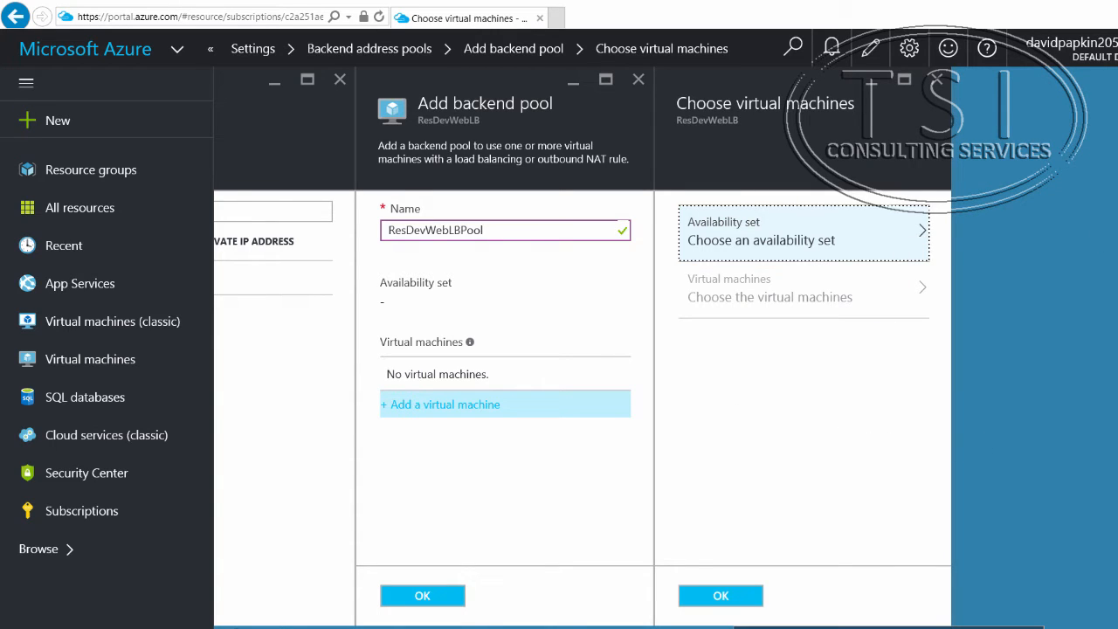
click(795, 220)
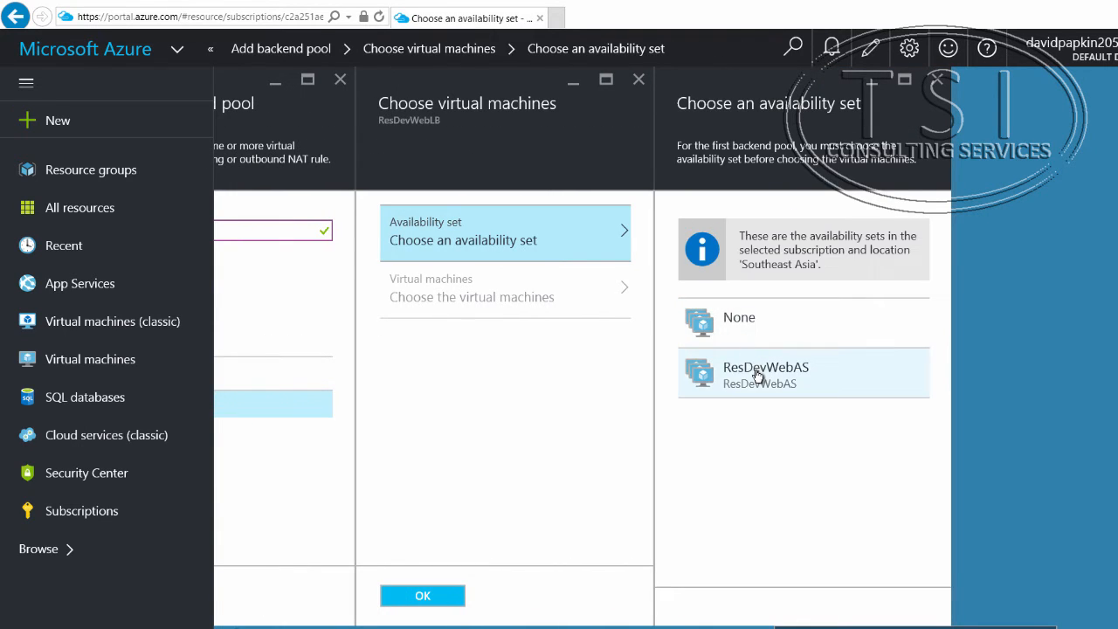
click(758, 377)
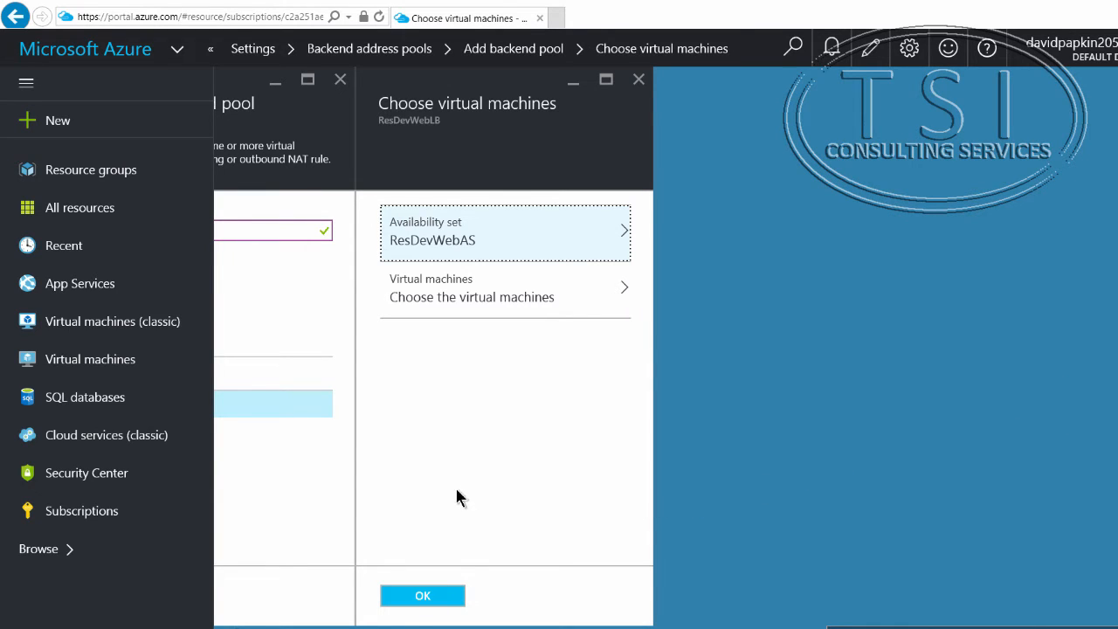
click(590, 300)
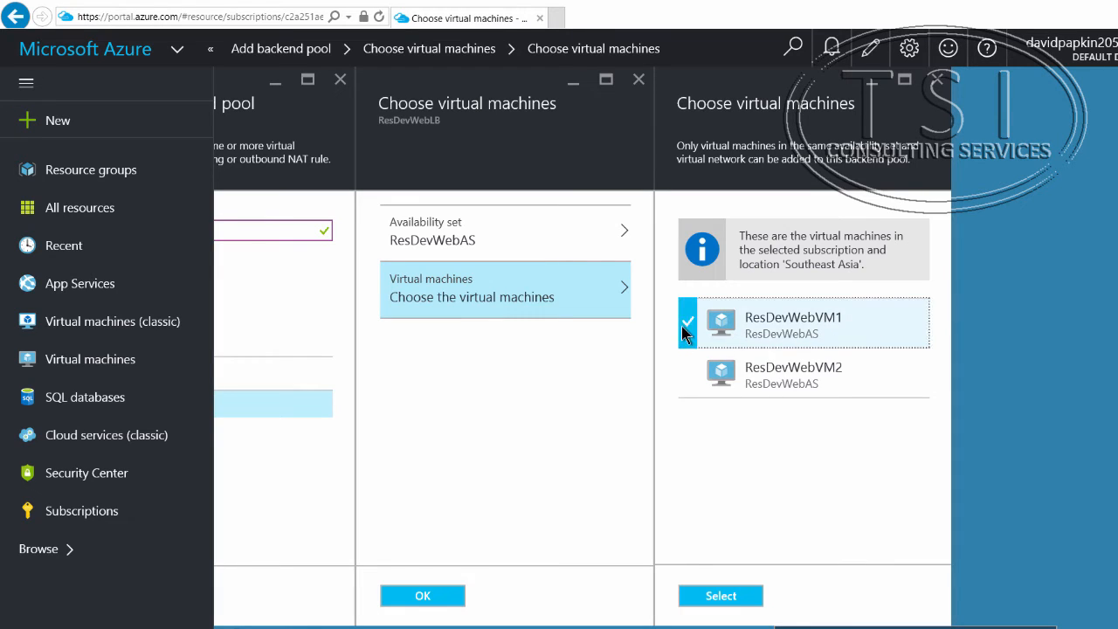
click(688, 374)
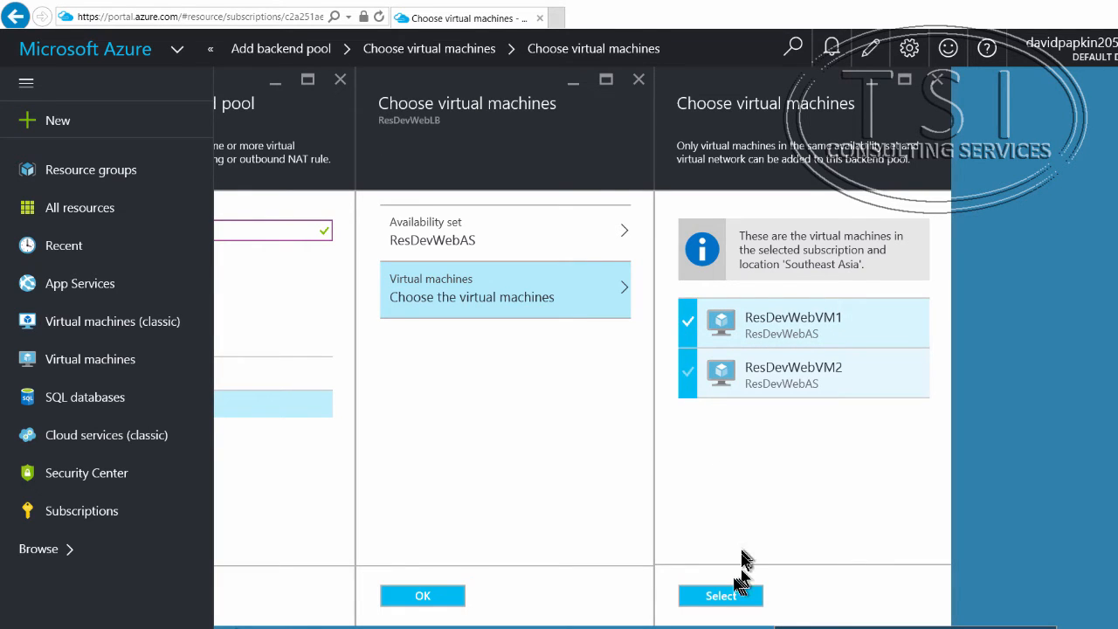
click(720, 596)
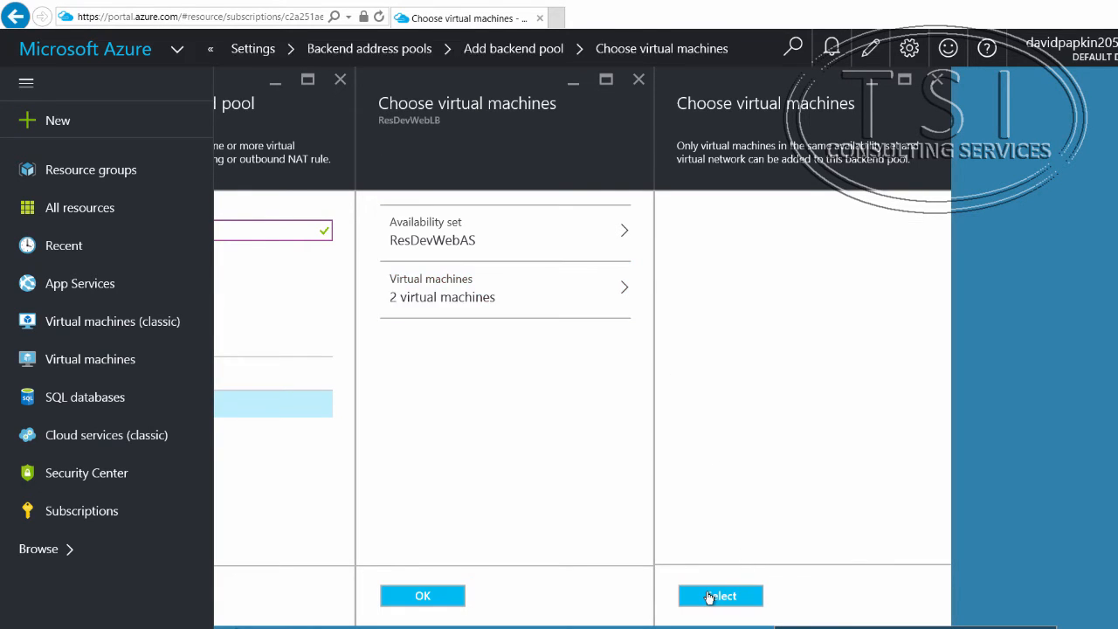
click(423, 596)
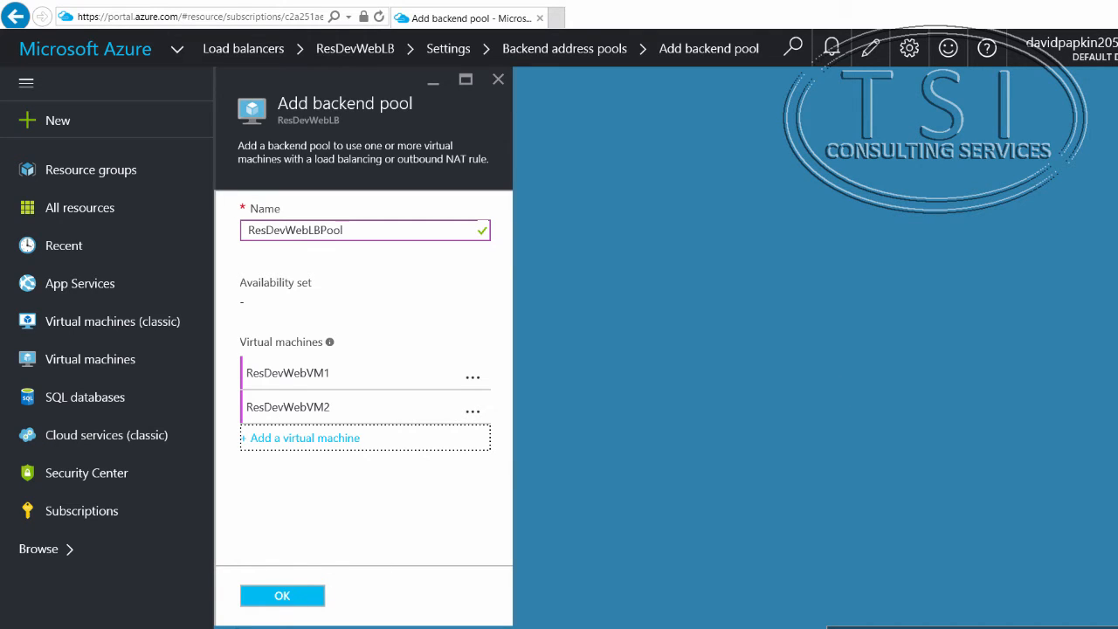
click(282, 597)
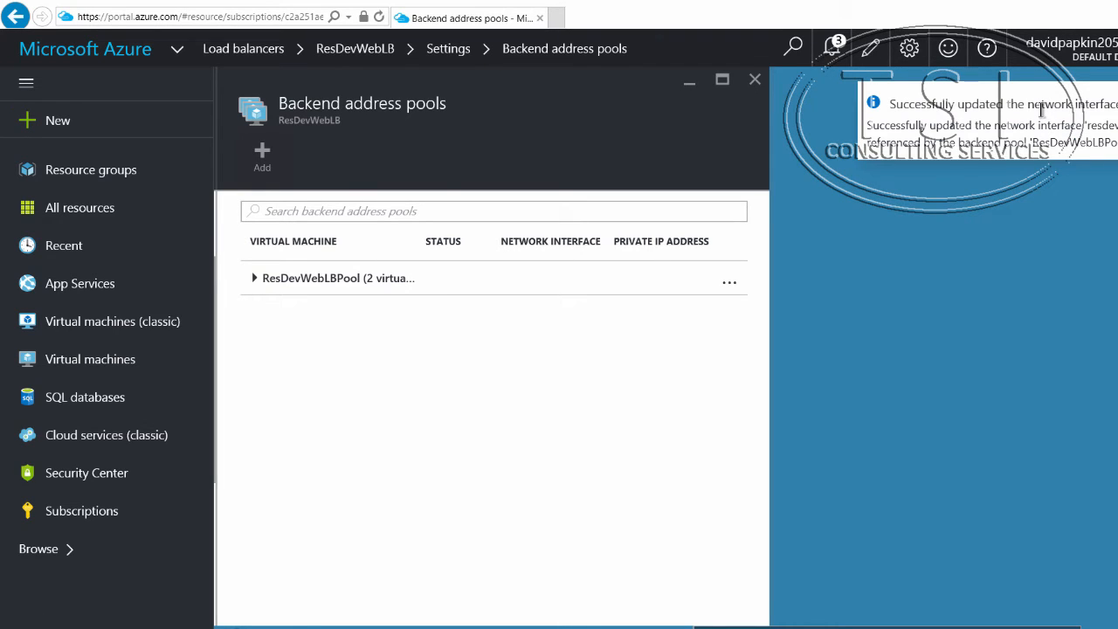
Step: Check the notifications about the network interface updates and the saving of the backend pool
click(835, 48)
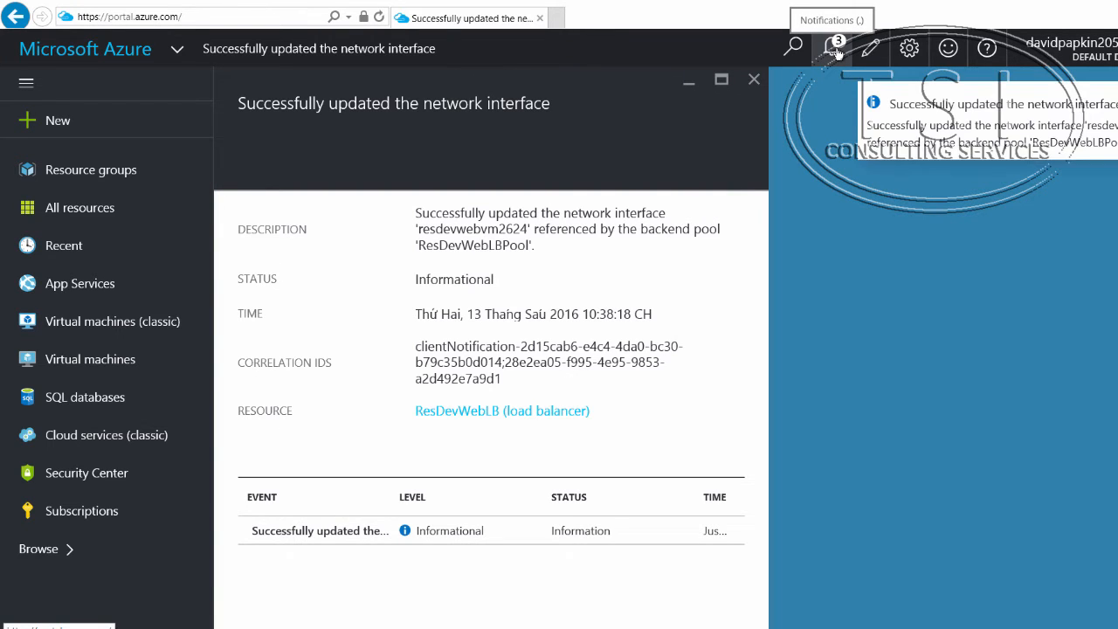
click(834, 48)
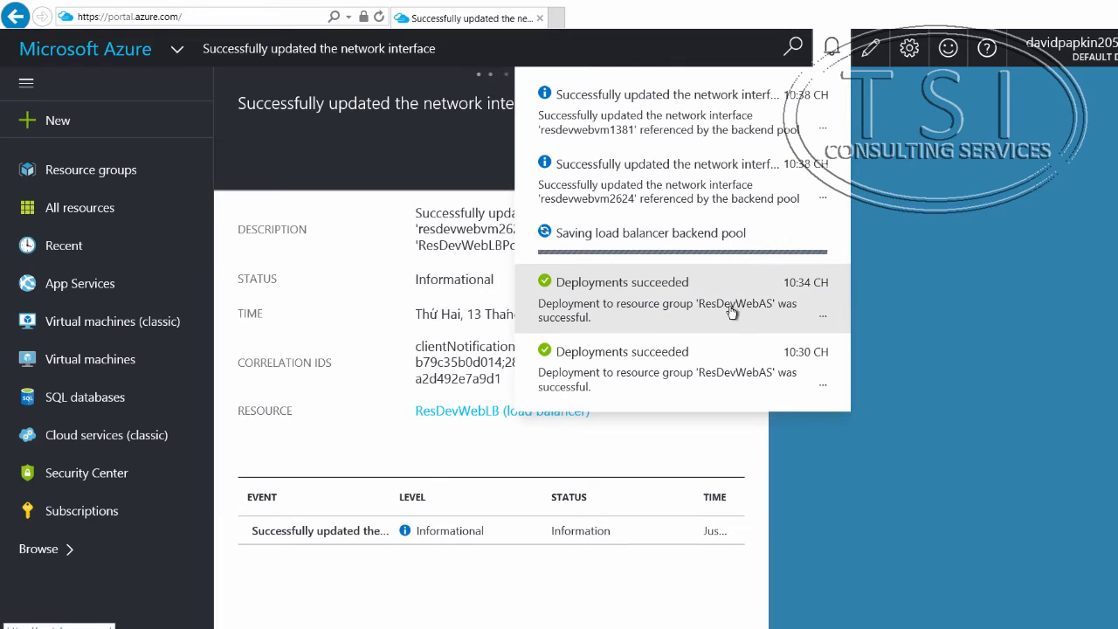
click(1033, 377)
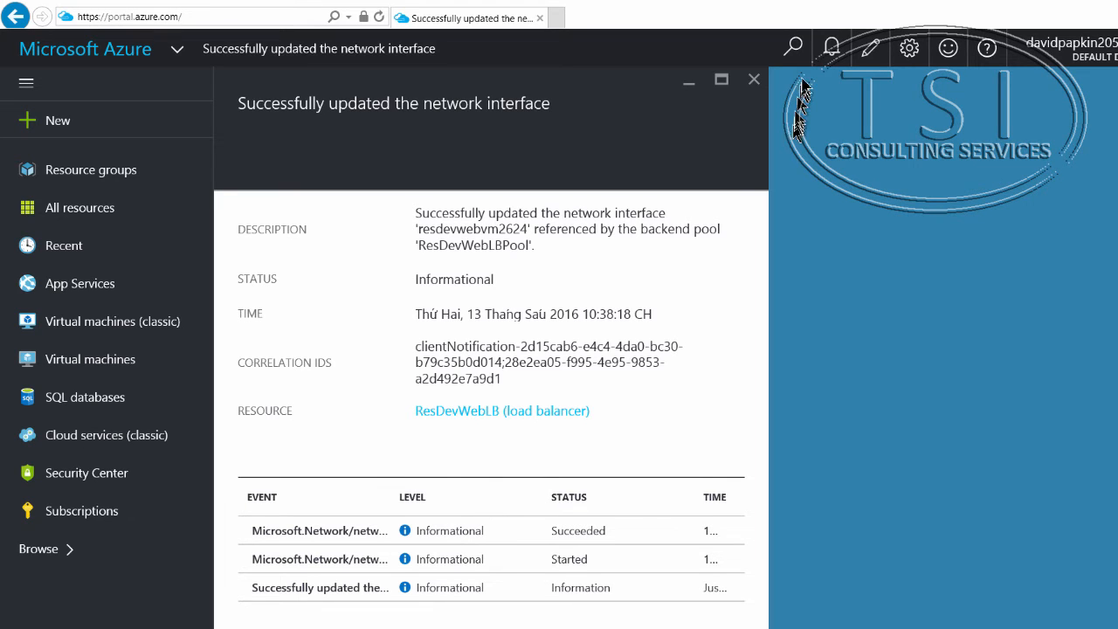
Step: Return to the list of load balancers and reopen ResDevWebLB with its settings
click(52, 547)
scroll(350, 428, down, 15)
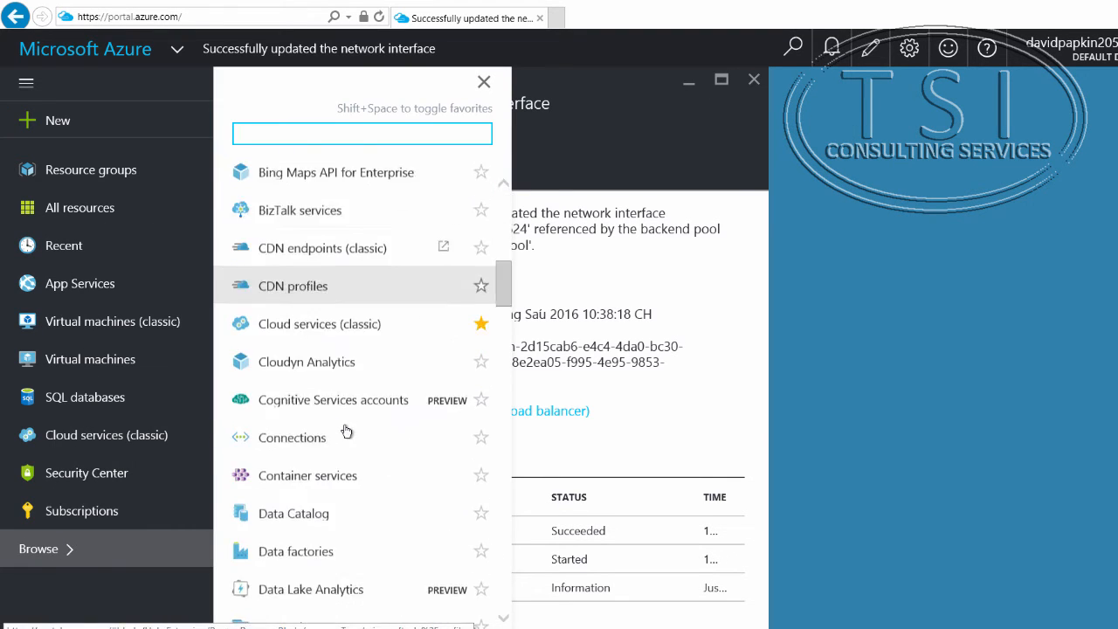
scroll(349, 428, down, 5)
scroll(350, 417, up, 3)
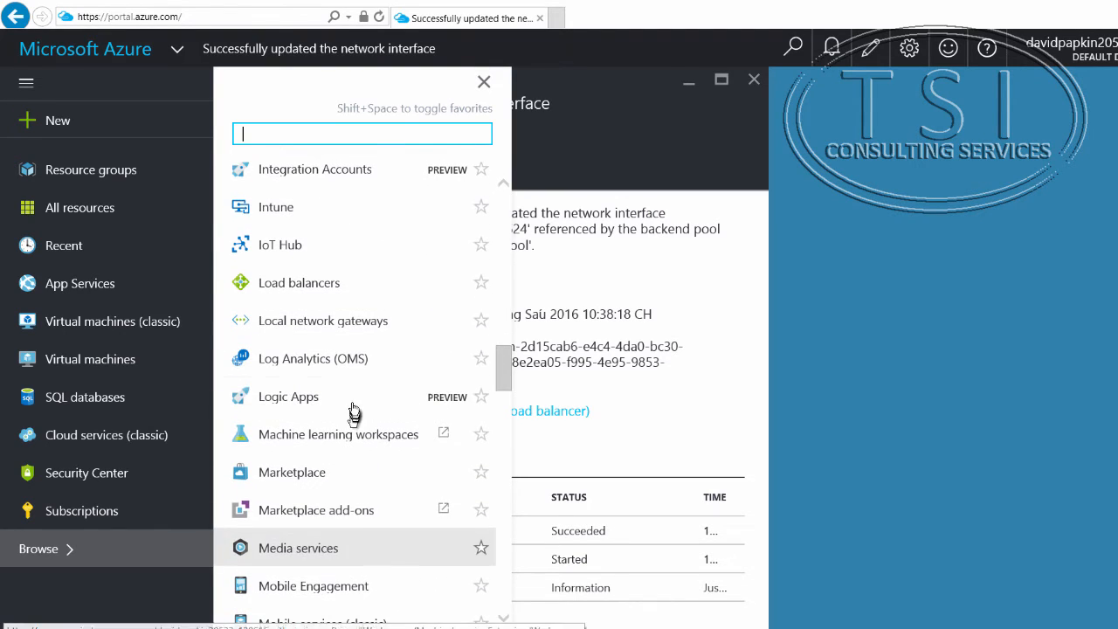
click(361, 290)
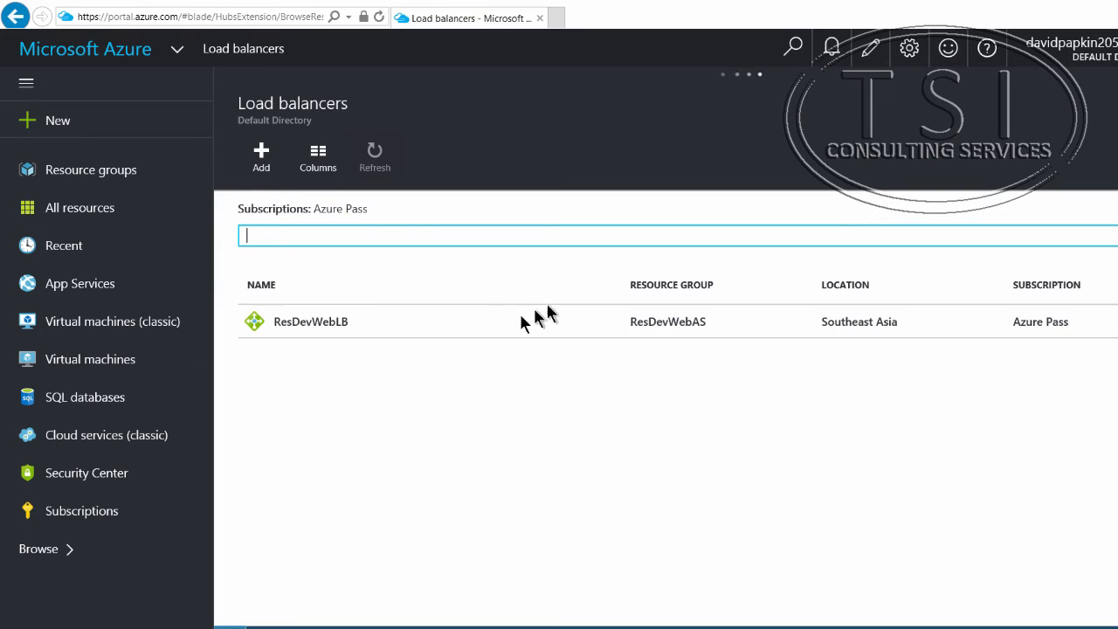
click(329, 325)
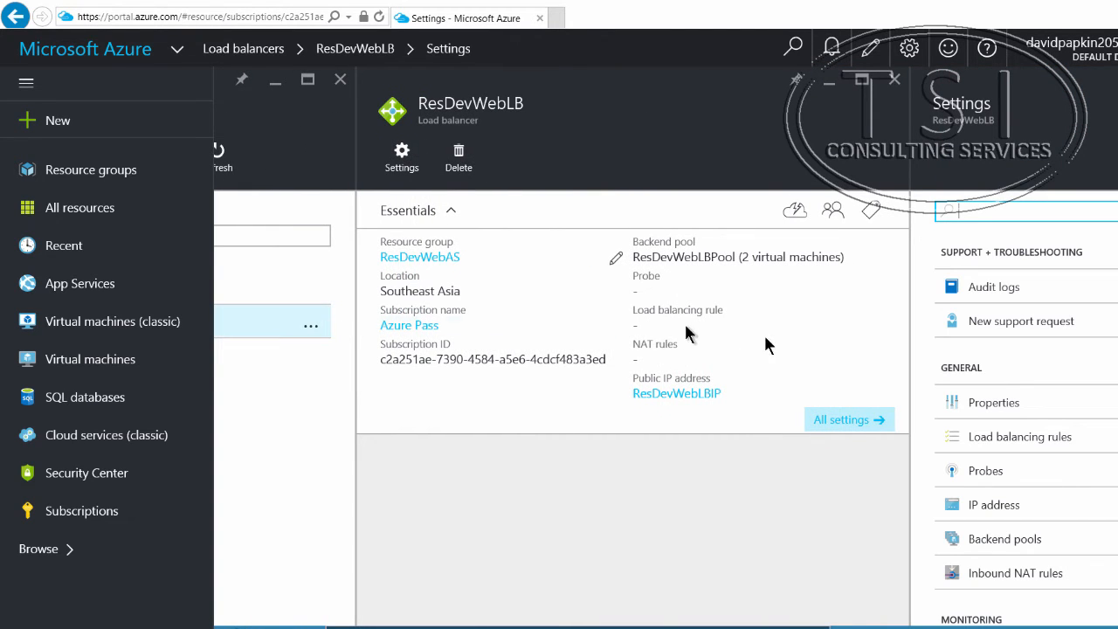
Step: Add an HTTP probe named ResDevWebProbe80 on port 80 with path /, a 5-second interval and an unhealthy threshold of 2
scroll(1073, 399, down, 3)
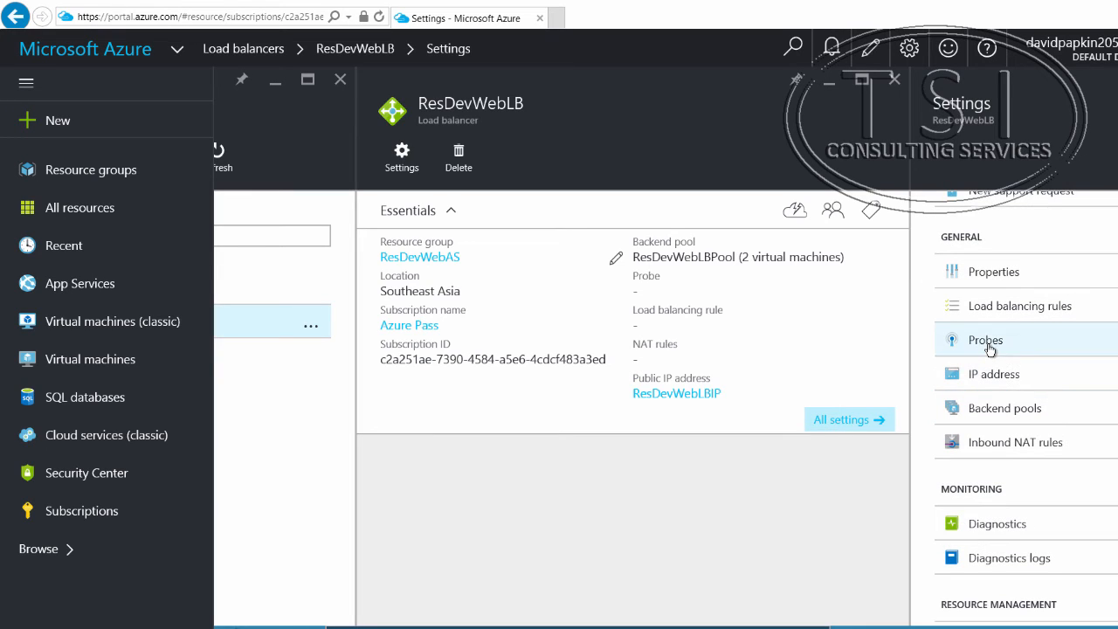
click(990, 345)
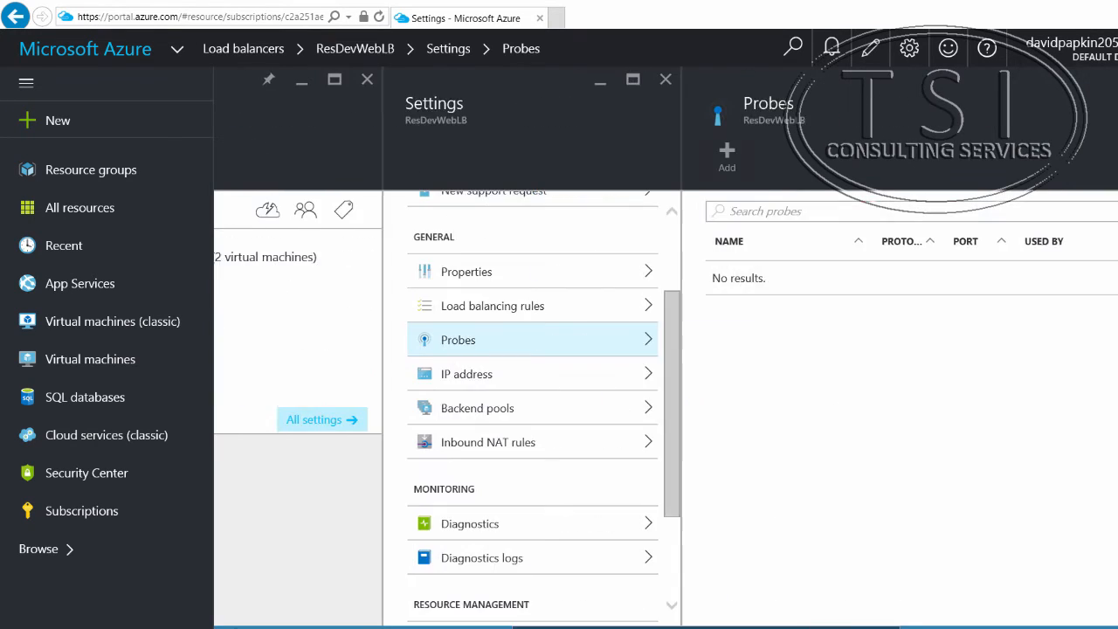
click(704, 163)
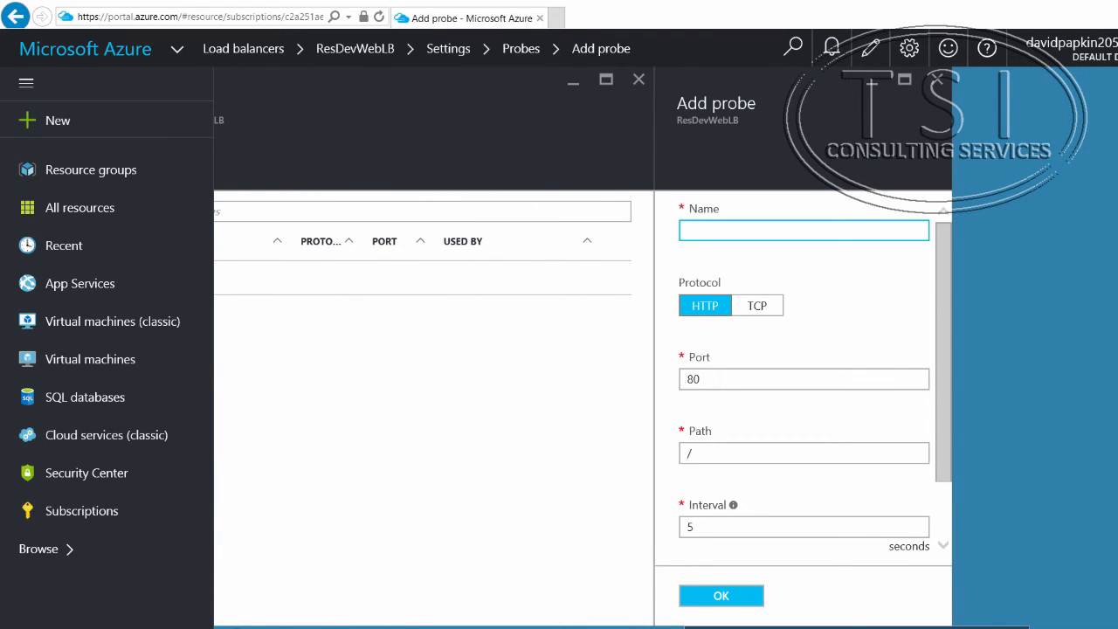
right_click(717, 229)
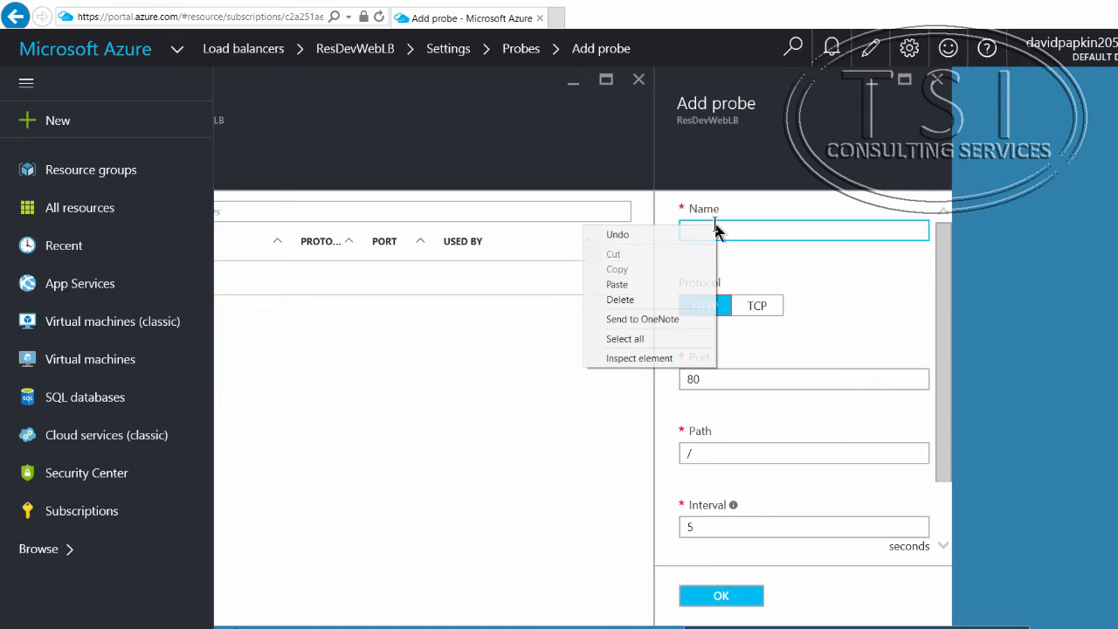
click(704, 284)
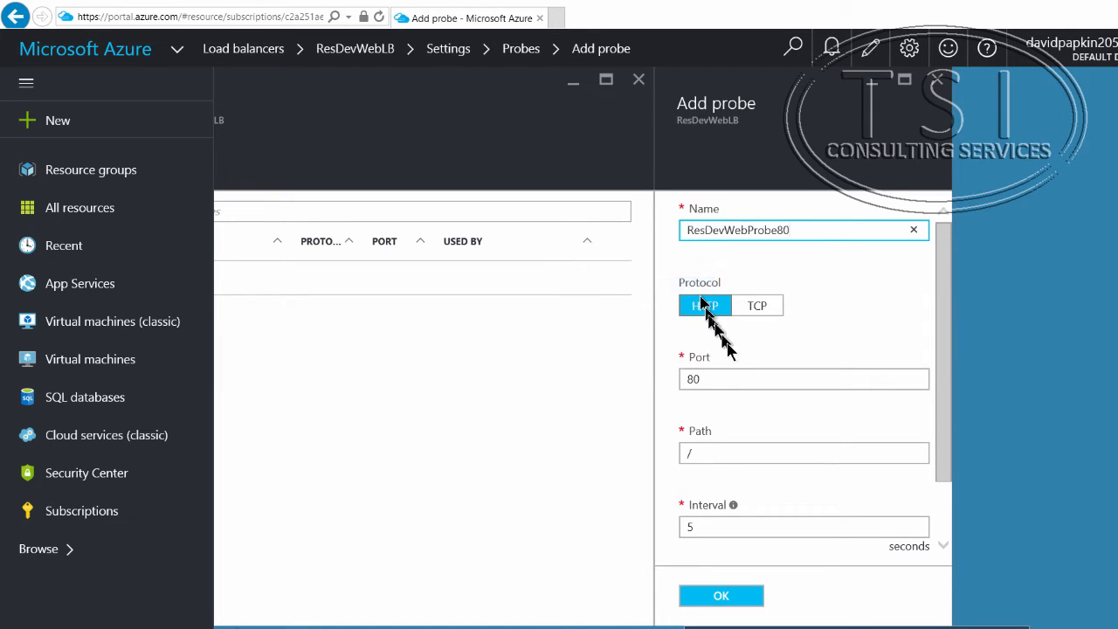
scroll(731, 445, down, 2)
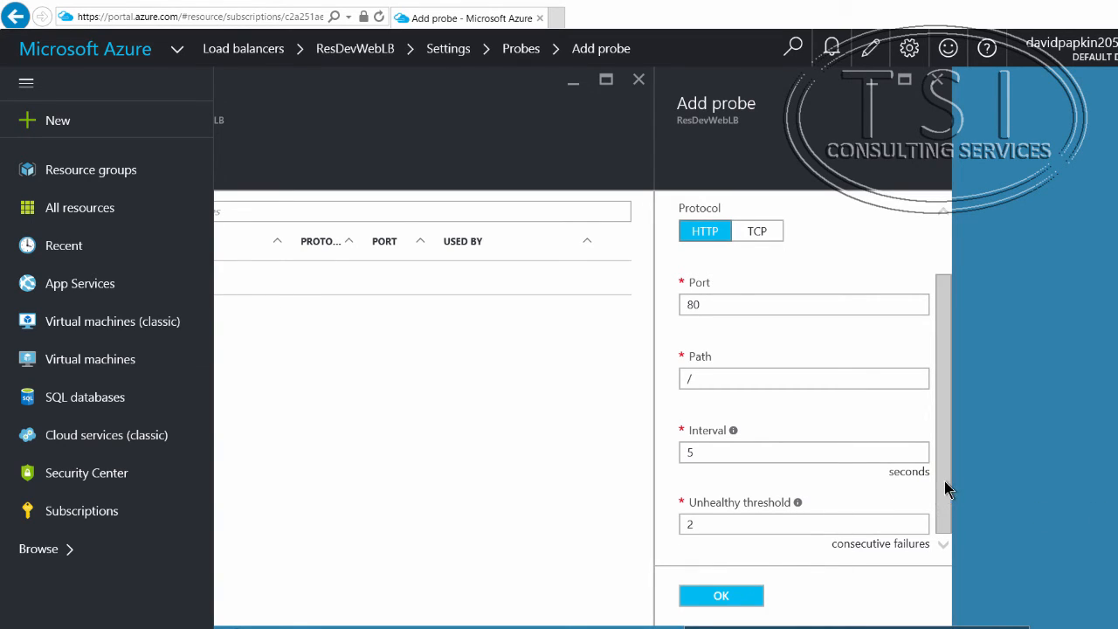
click(730, 597)
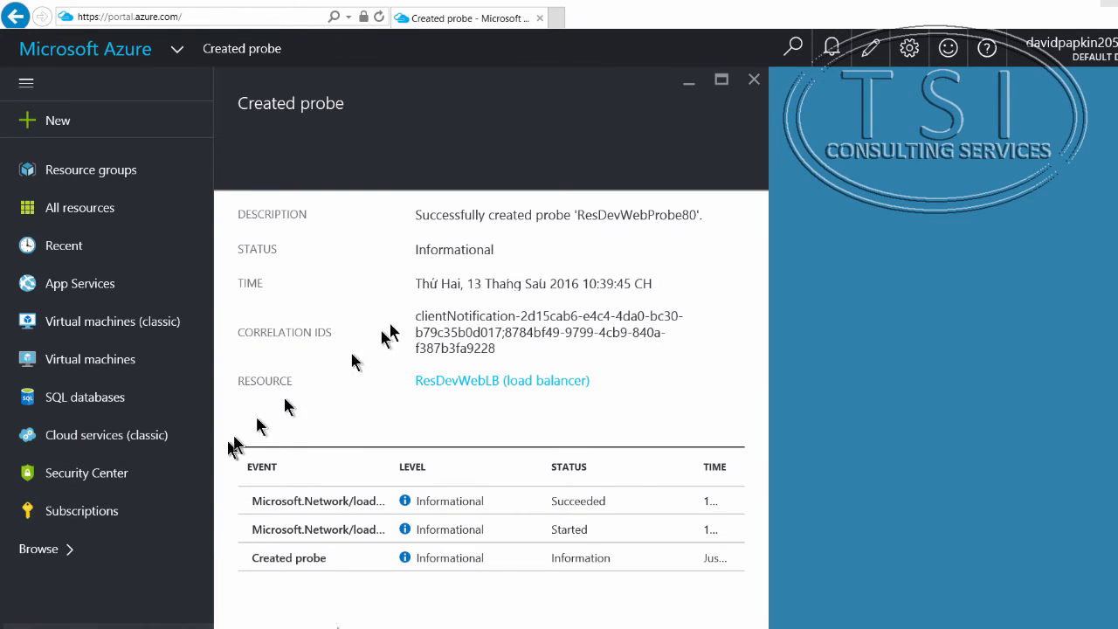
Step: Review the recent notifications for the probe creation and the backend pool
click(833, 48)
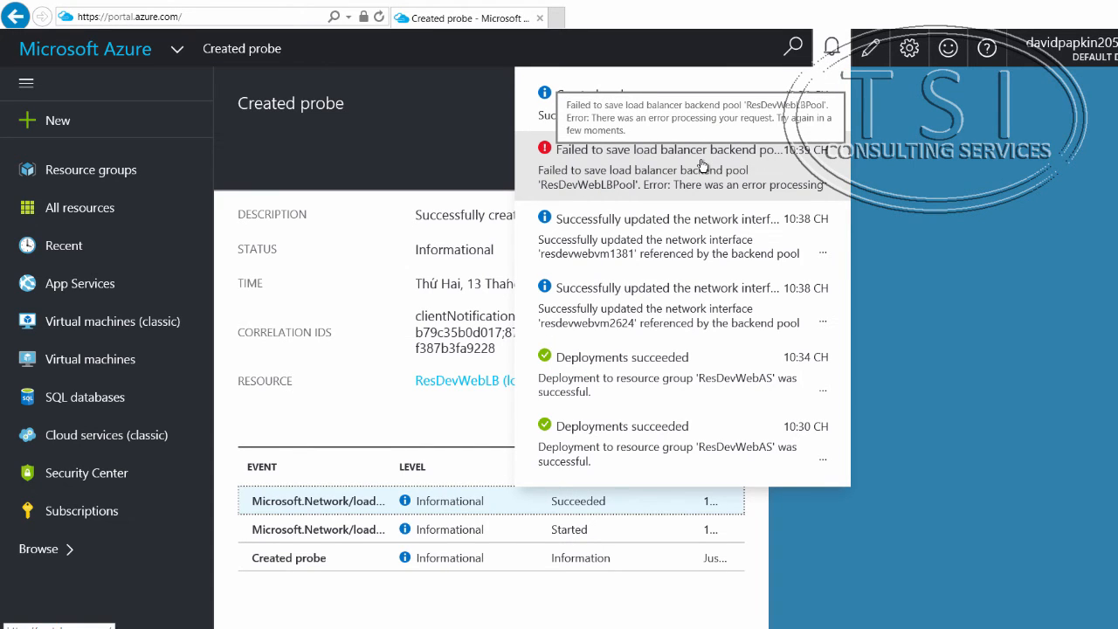
click(961, 219)
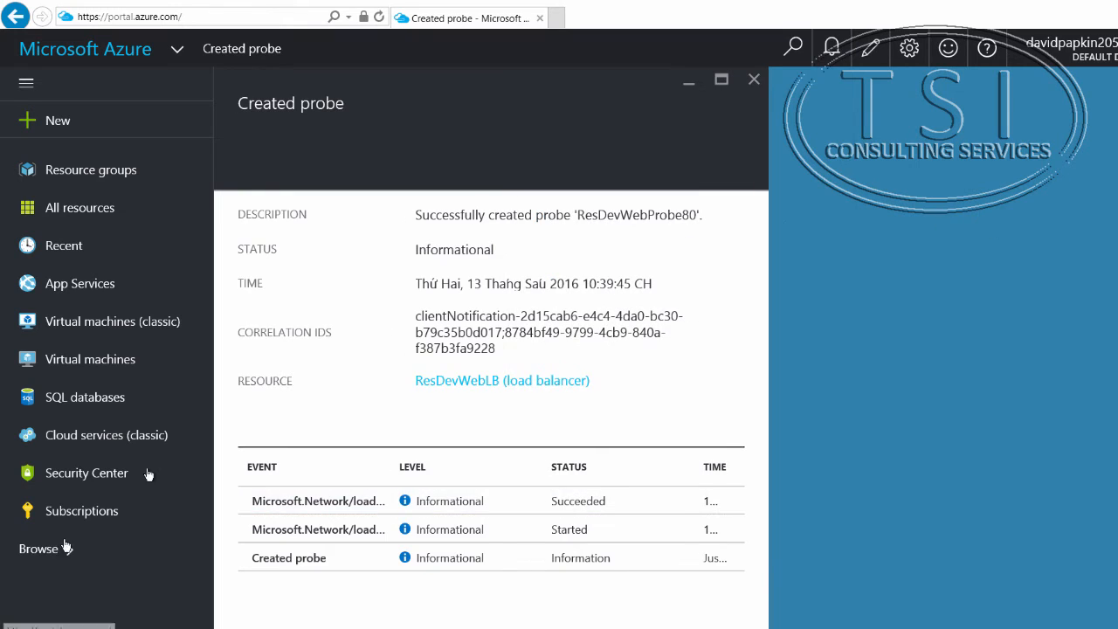
Step: Return to the list of load balancers and open ResDevWebLB with its settings
click(26, 564)
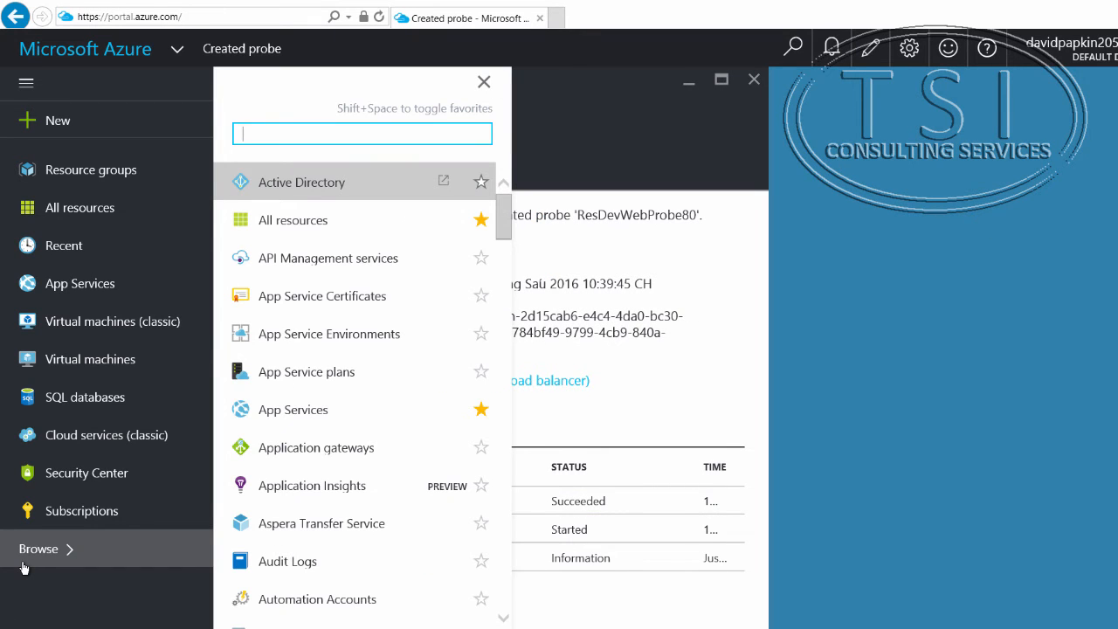
scroll(320, 324, down, 10)
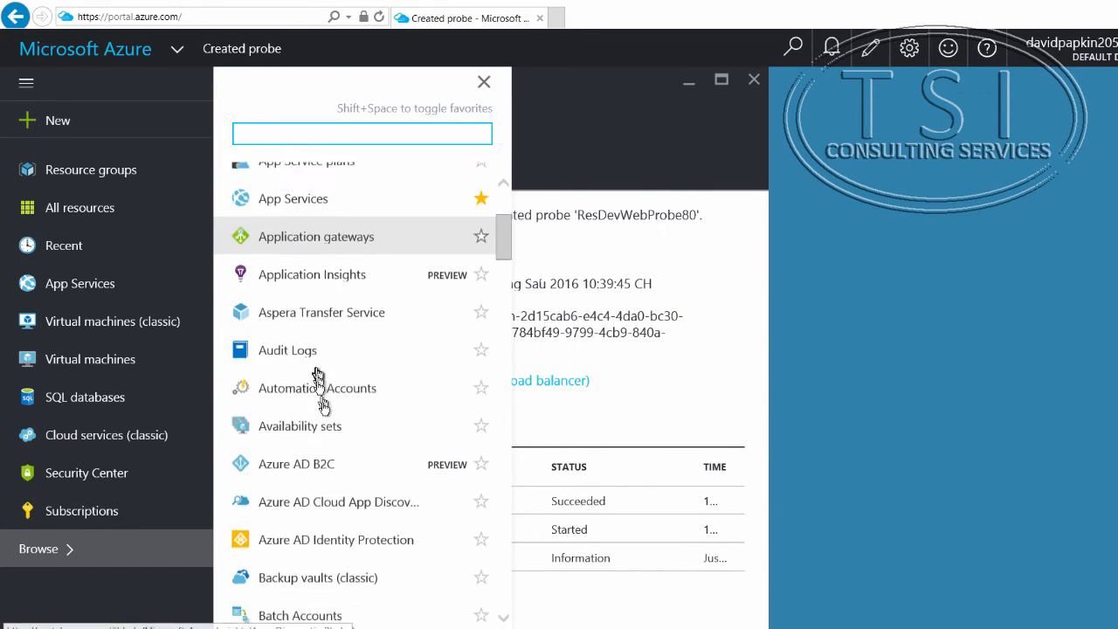
scroll(325, 415, down, 8)
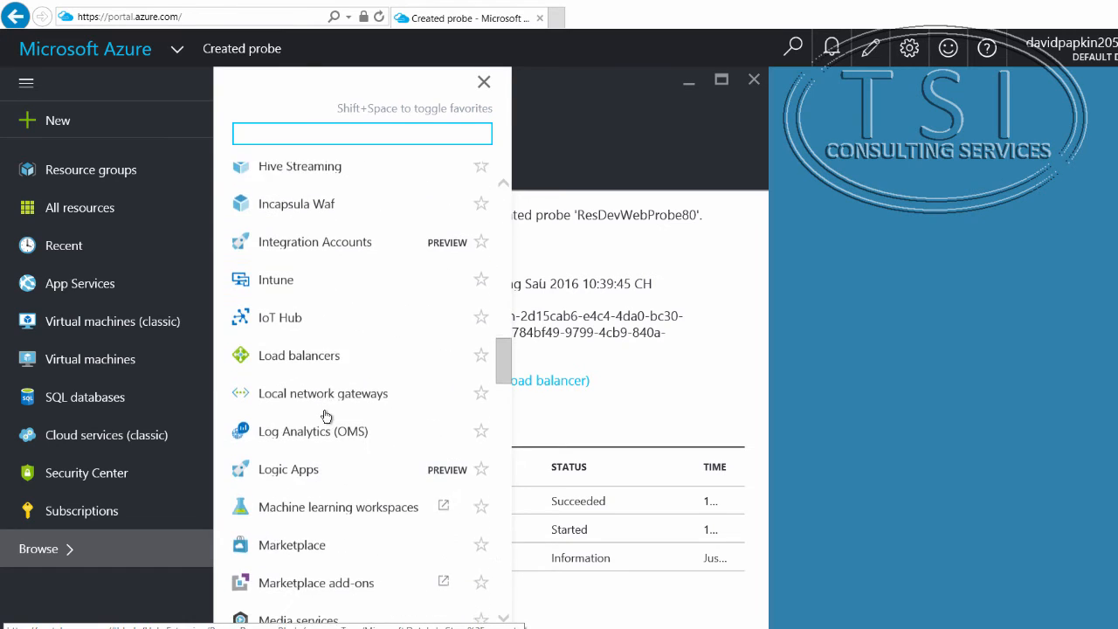
click(347, 220)
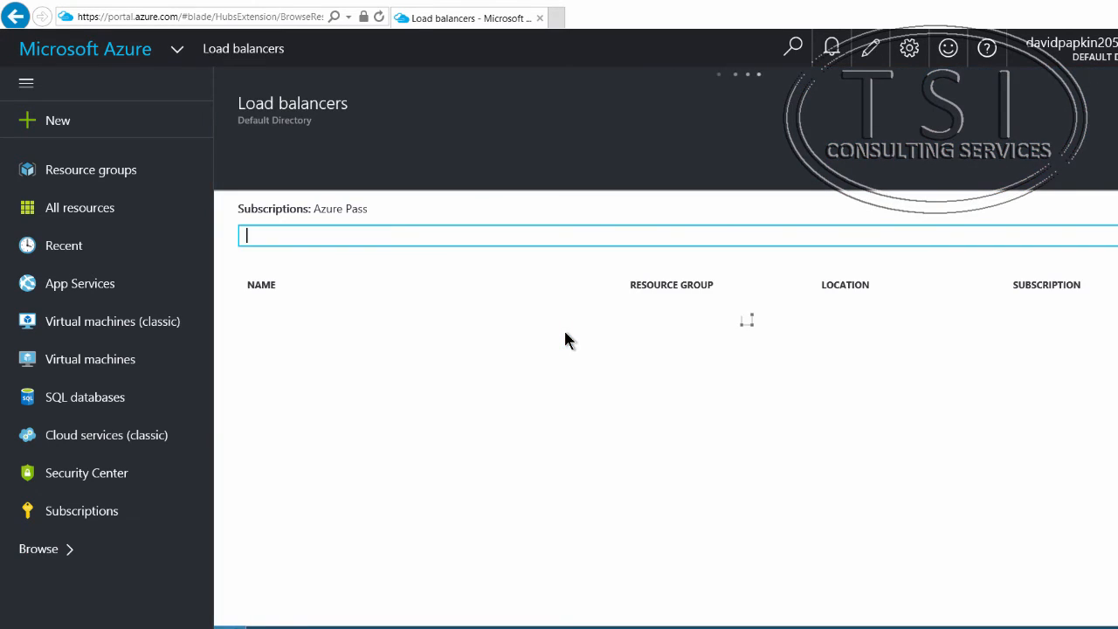
click(390, 325)
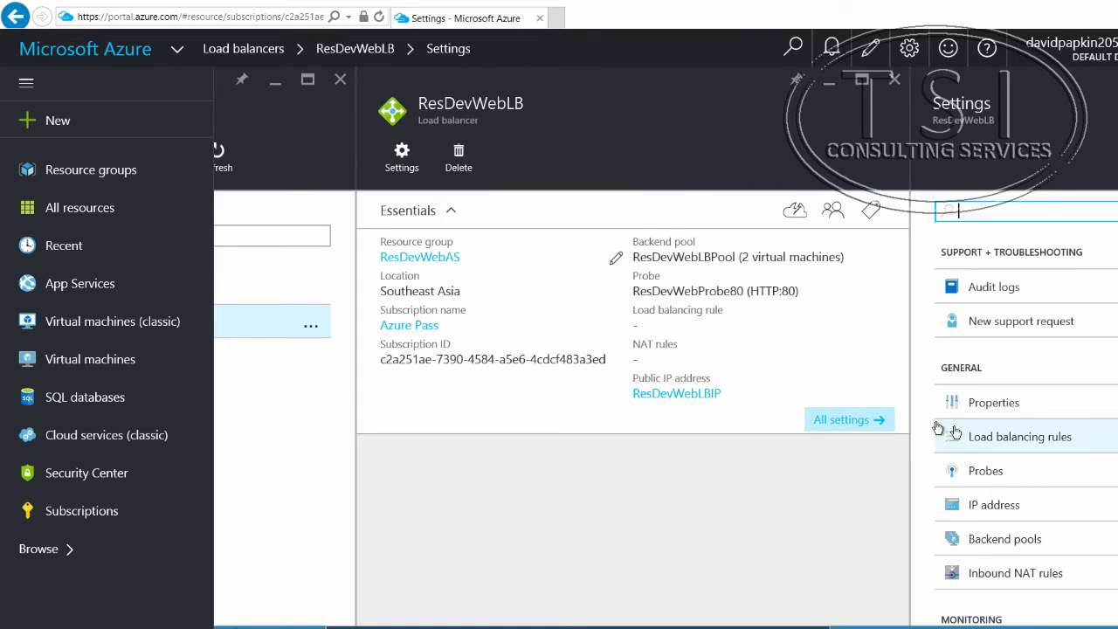
Step: Add a TCP load balancing rule named ResDevWebLBRule80, port 80 to backend port 80, using ResDevWebLBPool, ResDevWebProbe80, no session persistence and a 4-minute idle timeout
scroll(1060, 456, down, 3)
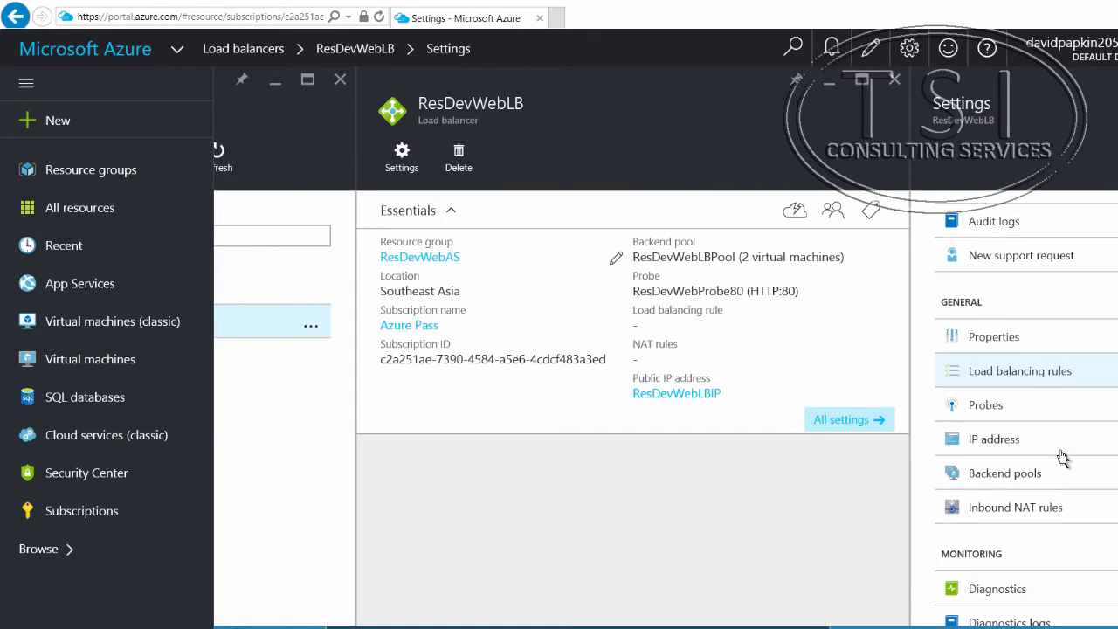
scroll(1063, 454, down, 1)
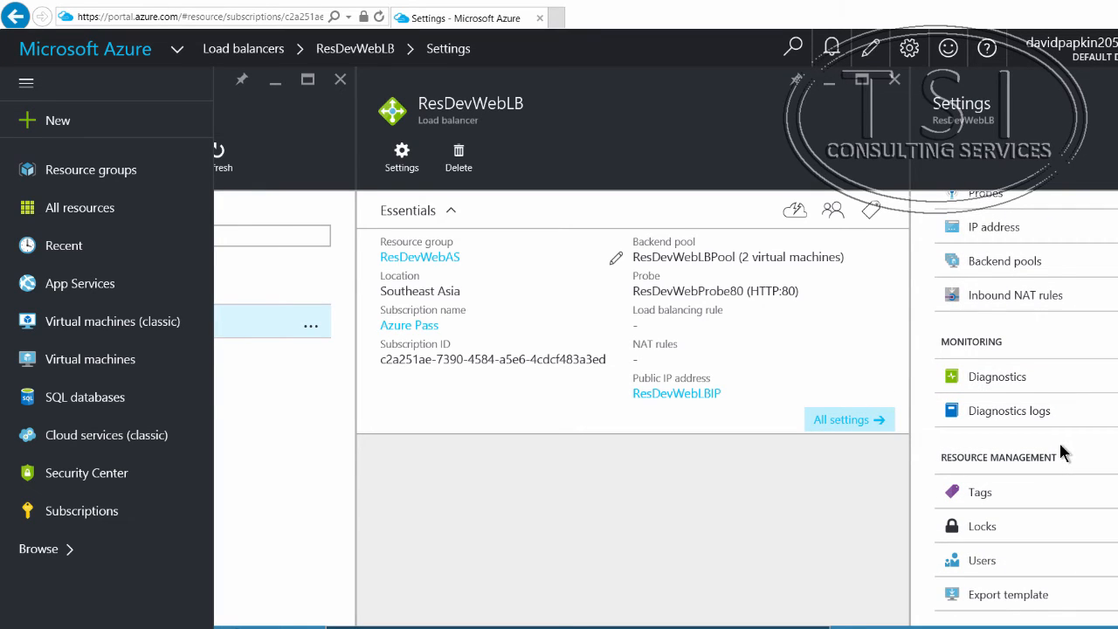
scroll(1061, 451, up, 3)
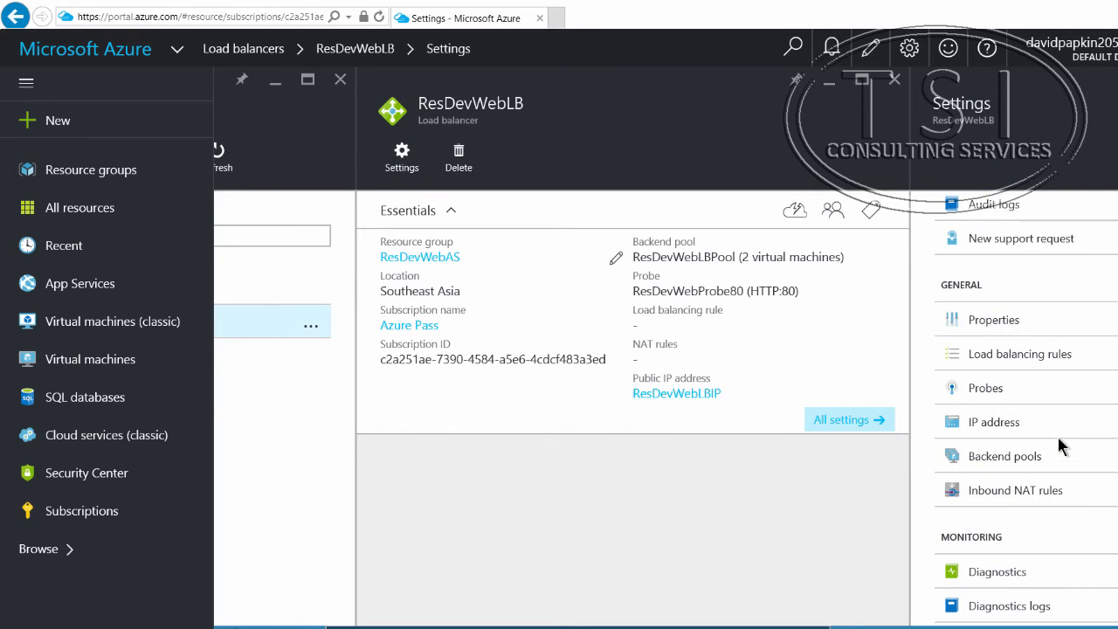
click(1055, 355)
click(701, 159)
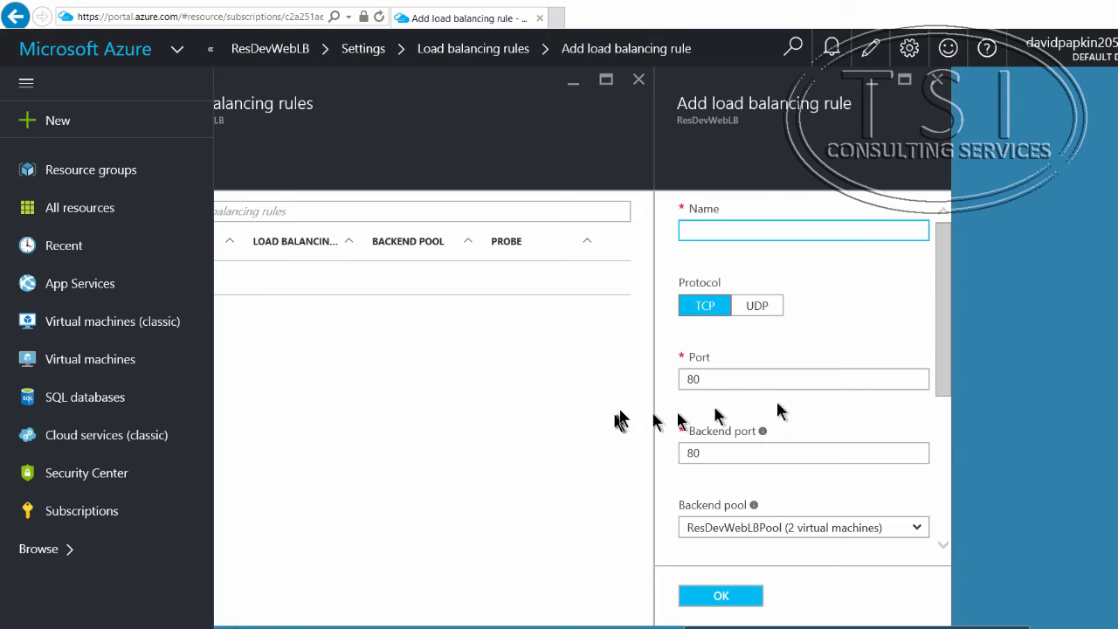
right_click(718, 228)
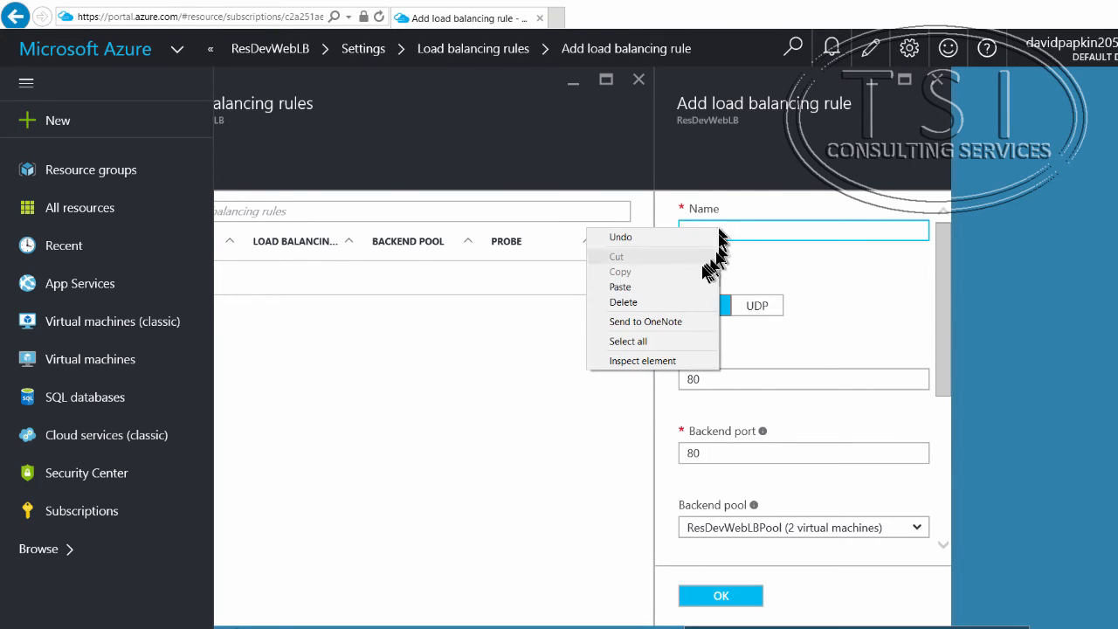
click(690, 289)
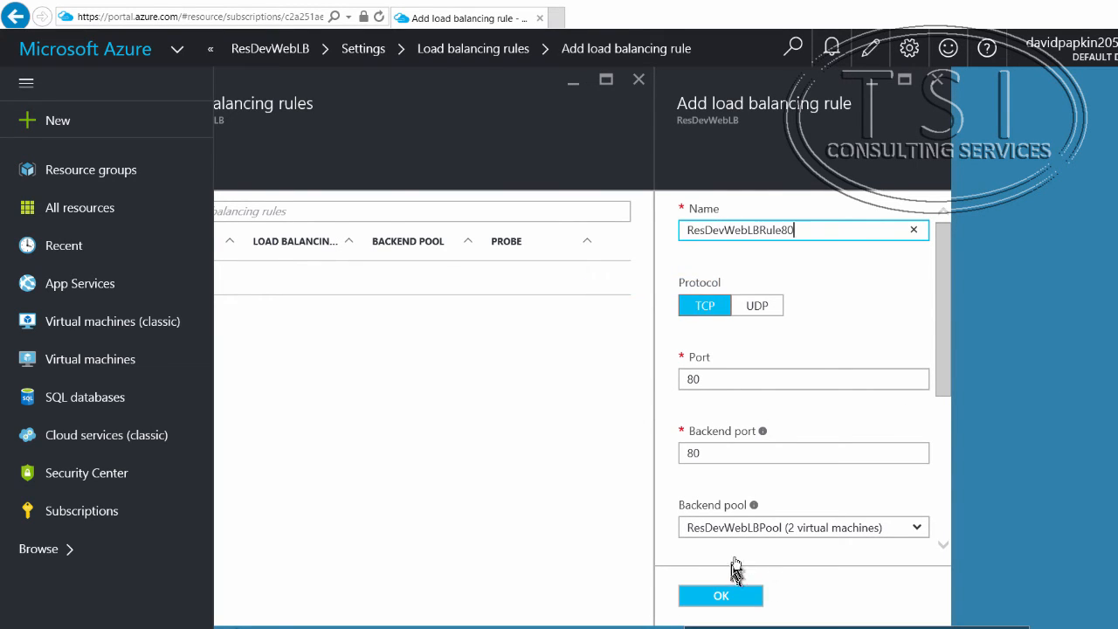
scroll(734, 566, down, 1)
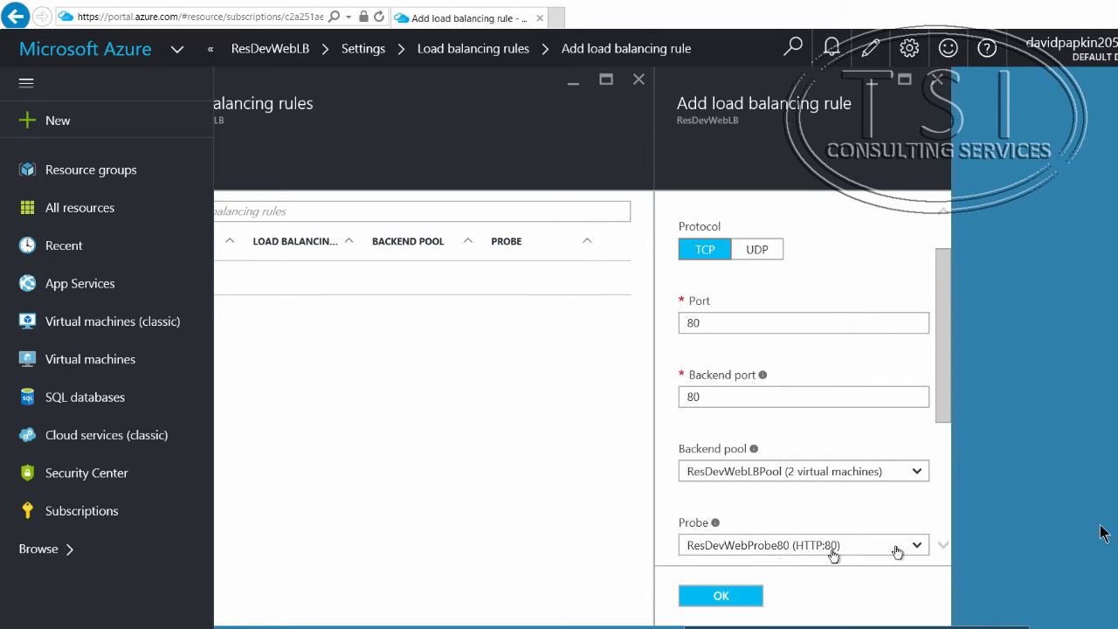
scroll(791, 489, down, 3)
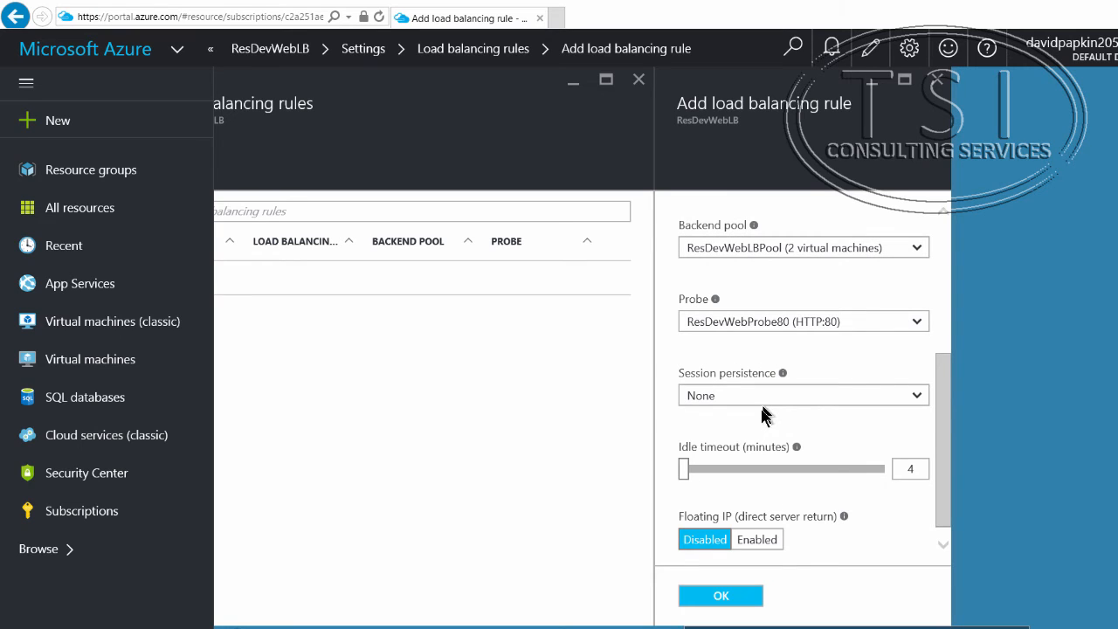
scroll(824, 489, down, 1)
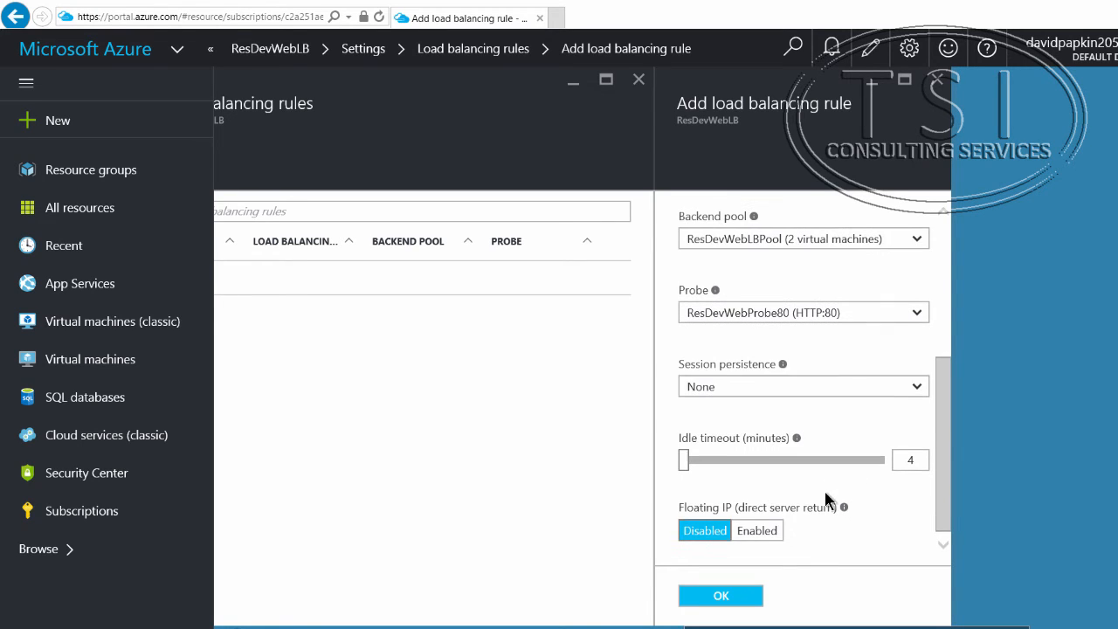
click(717, 597)
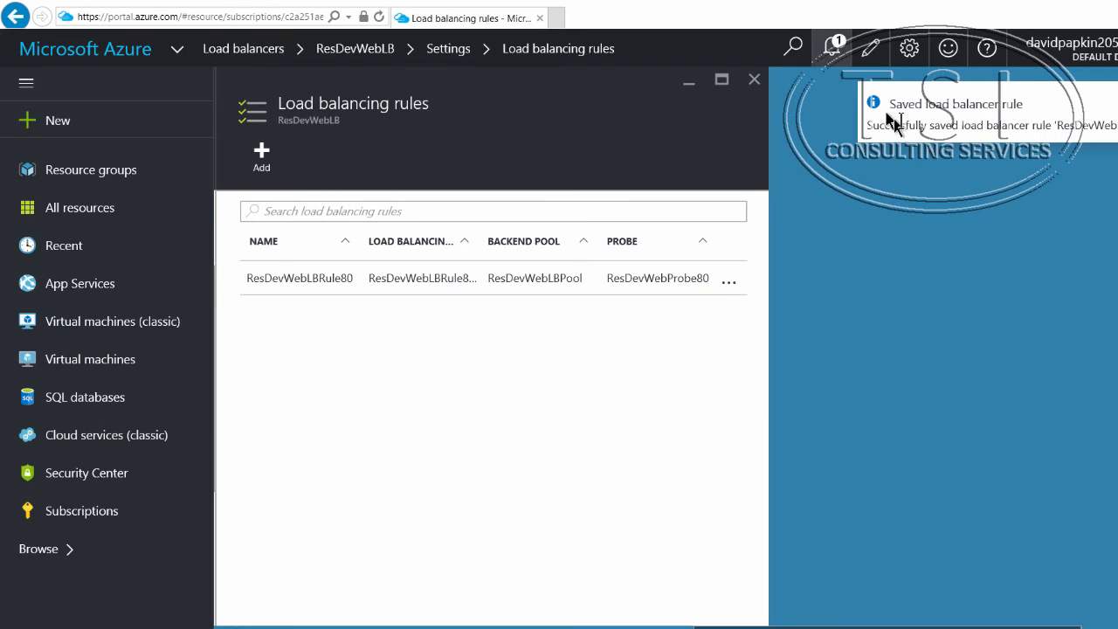
drag(879, 124, 1115, 126)
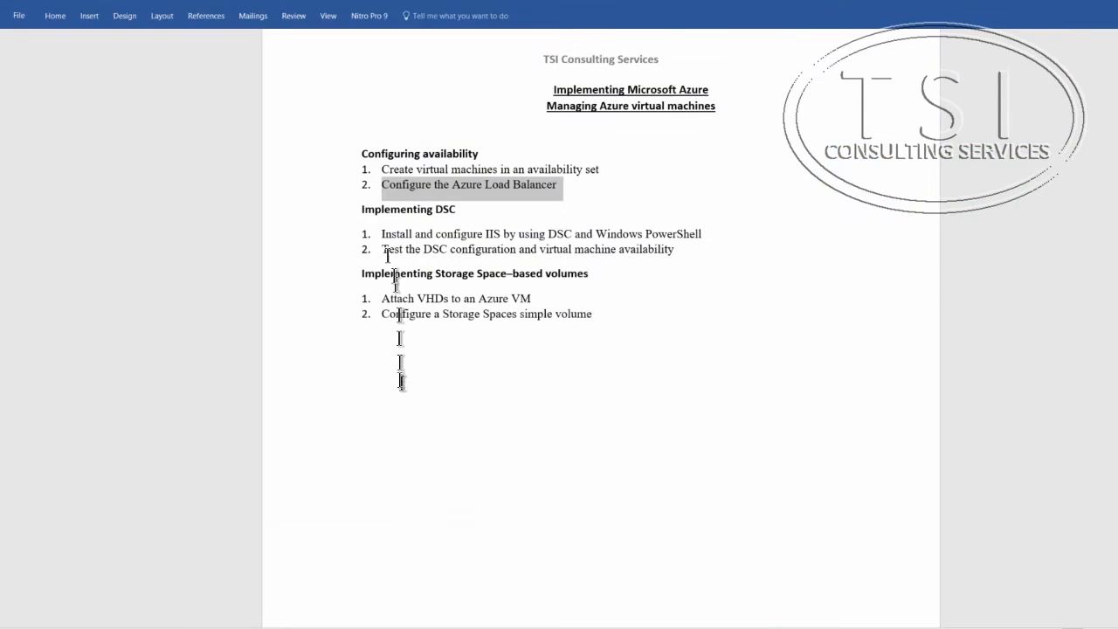
Step: Switch from the lab outline document to the Azure portal and open the disk settings of virtual machine ResDevWebVM1
click(400, 350)
click(179, 329)
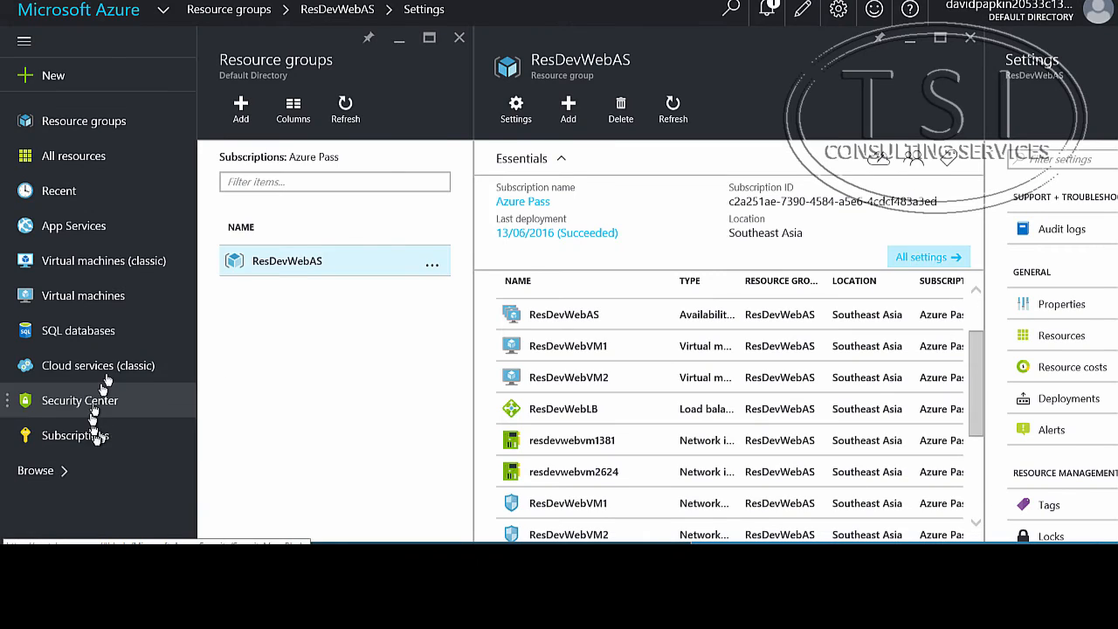
click(94, 297)
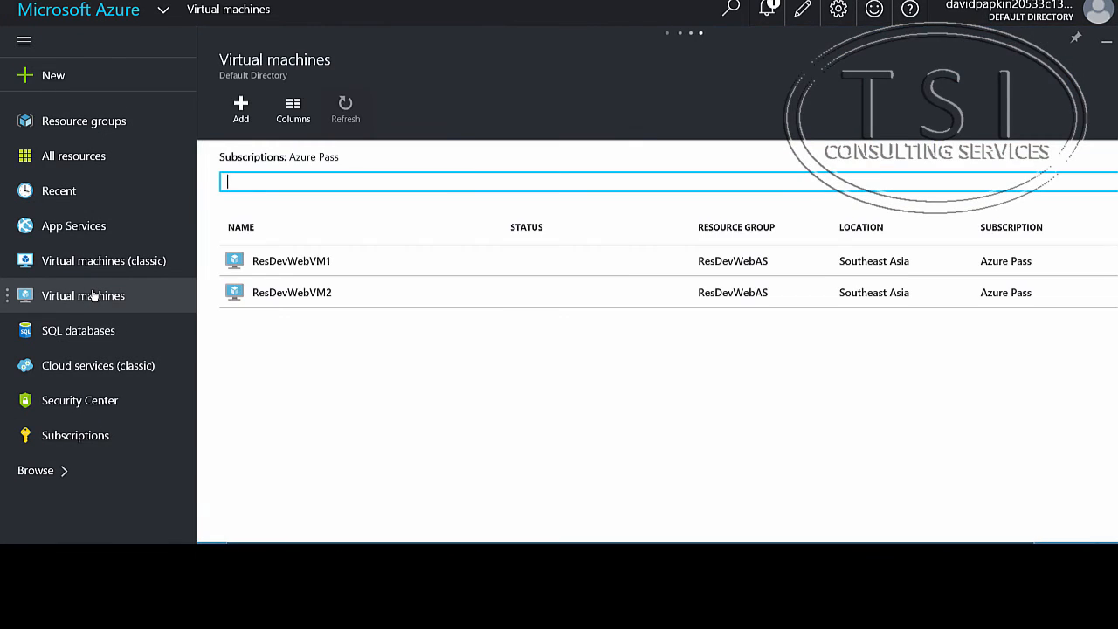
click(319, 266)
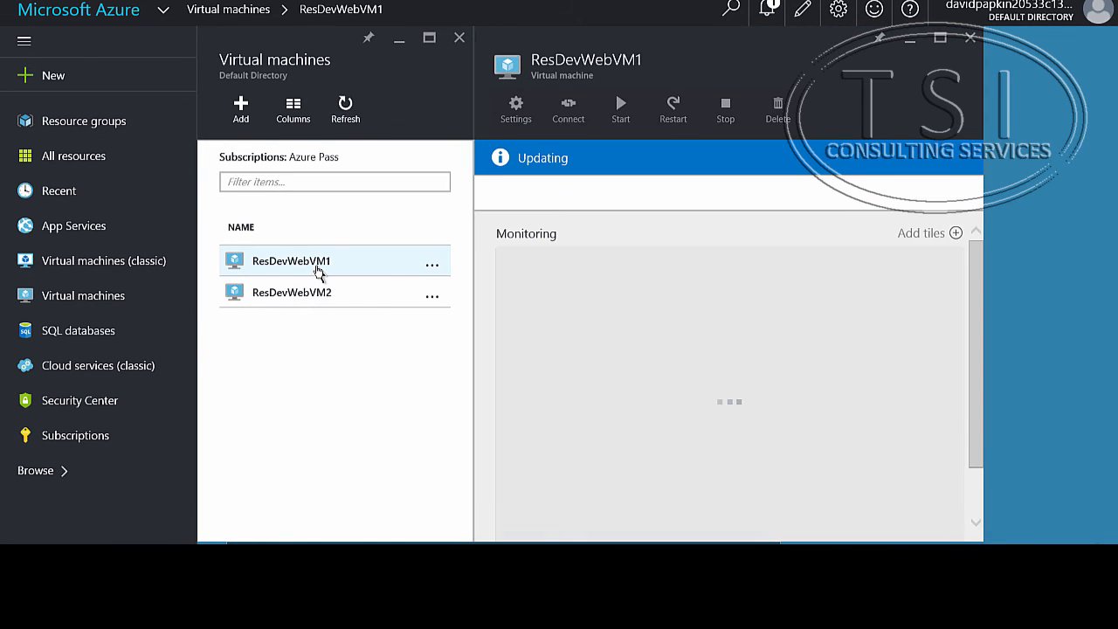
click(516, 109)
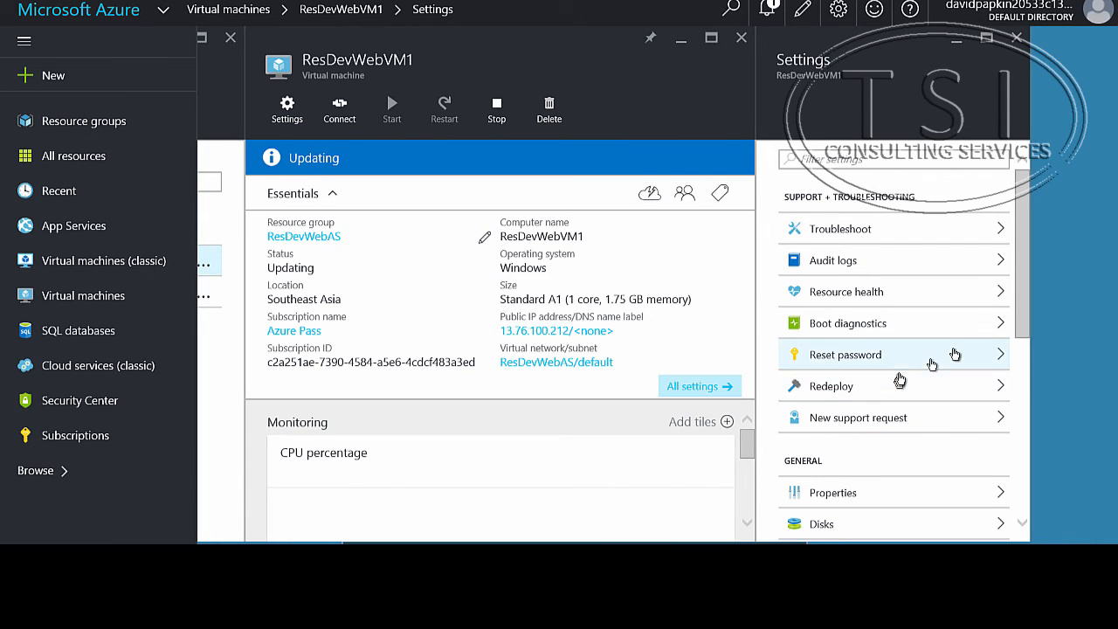
scroll(955, 354, down, 3)
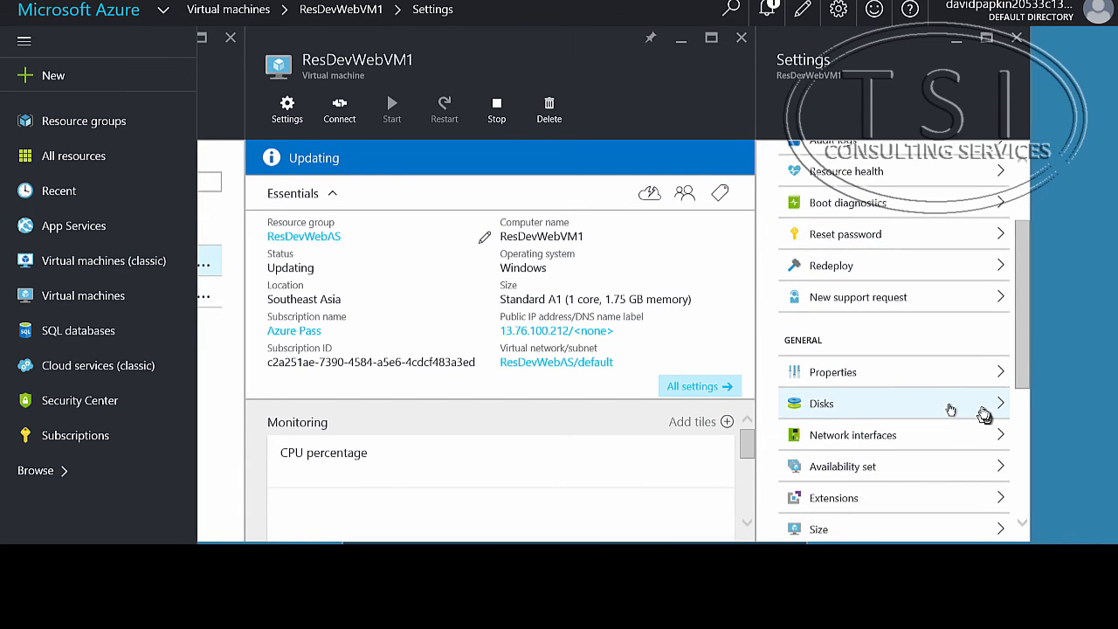
click(950, 410)
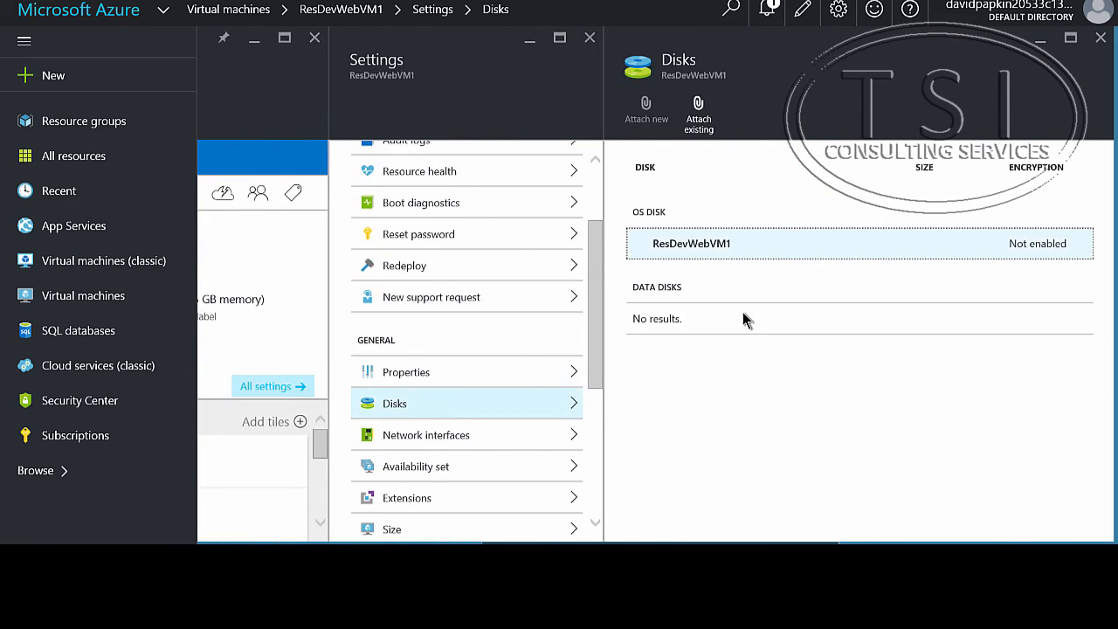
Step: Attach a new Standard data disk of 1023 GiB with host caching None to ResDevWebVM1, keeping the suggested name and location
click(645, 112)
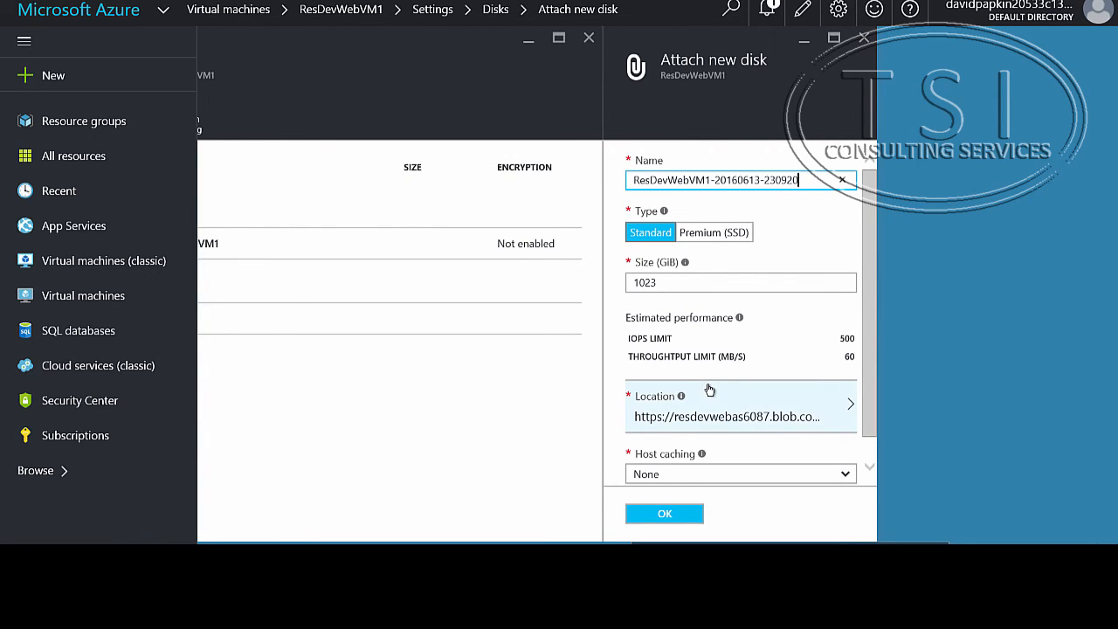
scroll(709, 402, down, 1)
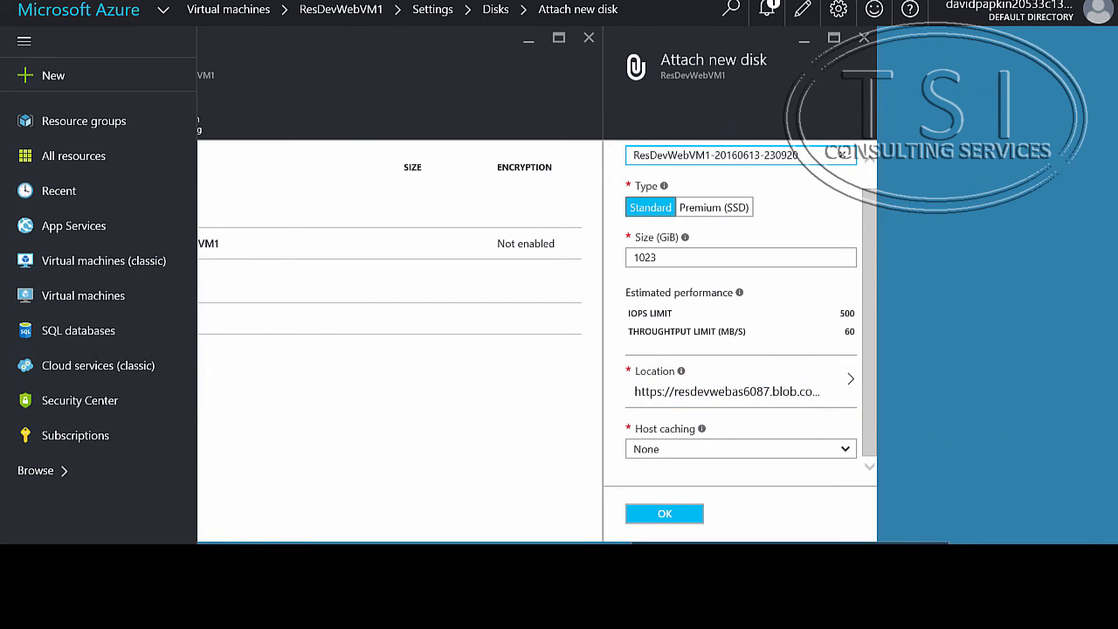
click(655, 513)
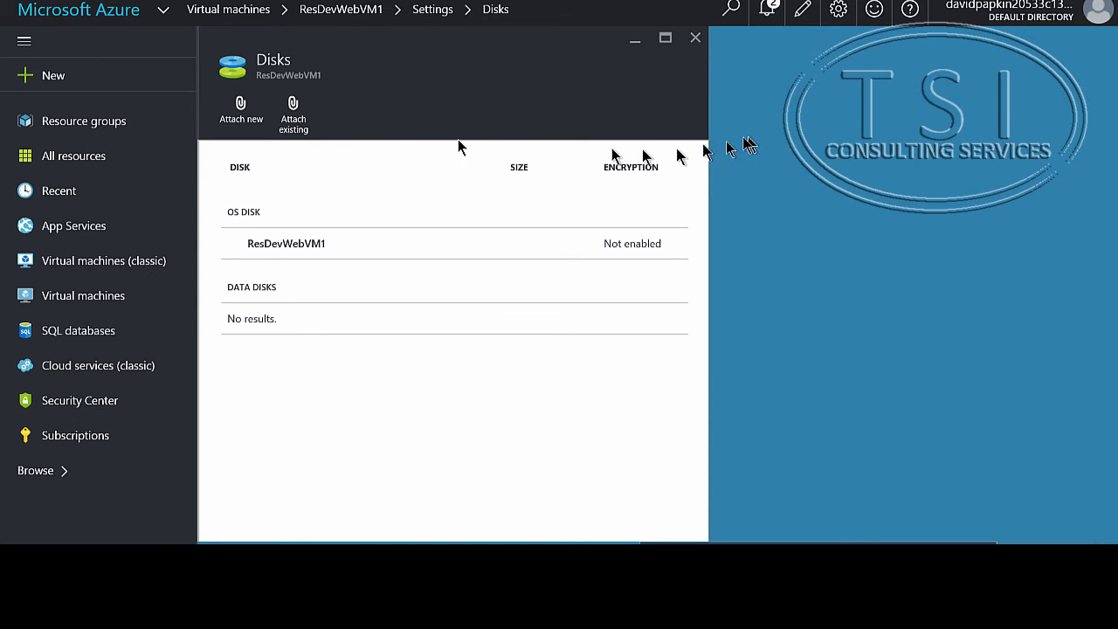
Step: Attach two more Standard 1023 GiB data disks to ResDevWebVM1 with host caching None and the suggested names and locations
click(237, 122)
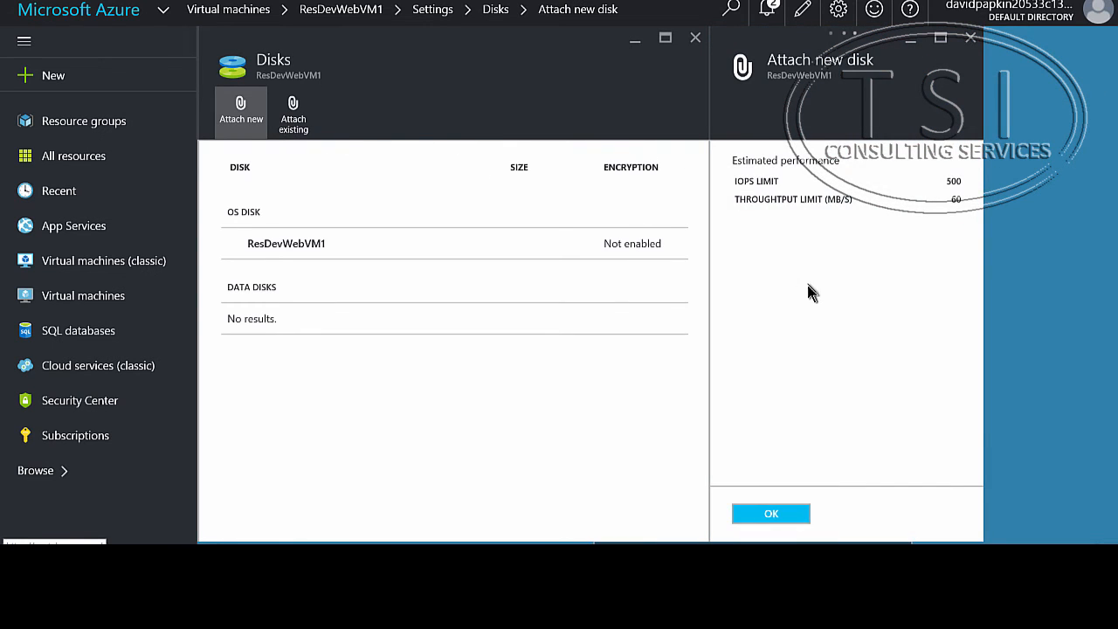
click(780, 515)
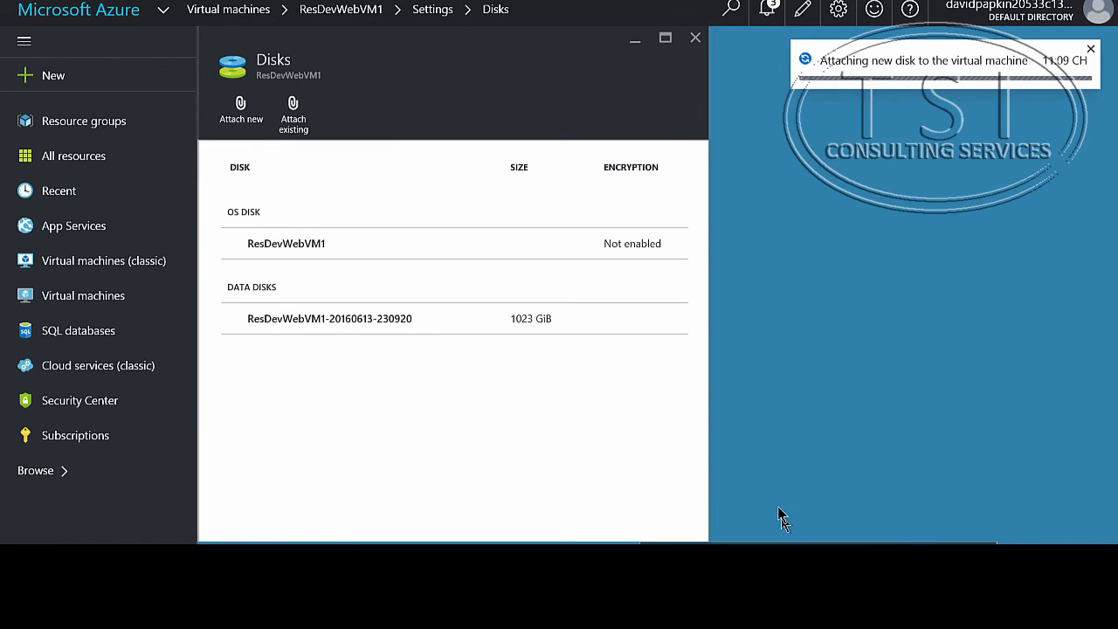
click(241, 98)
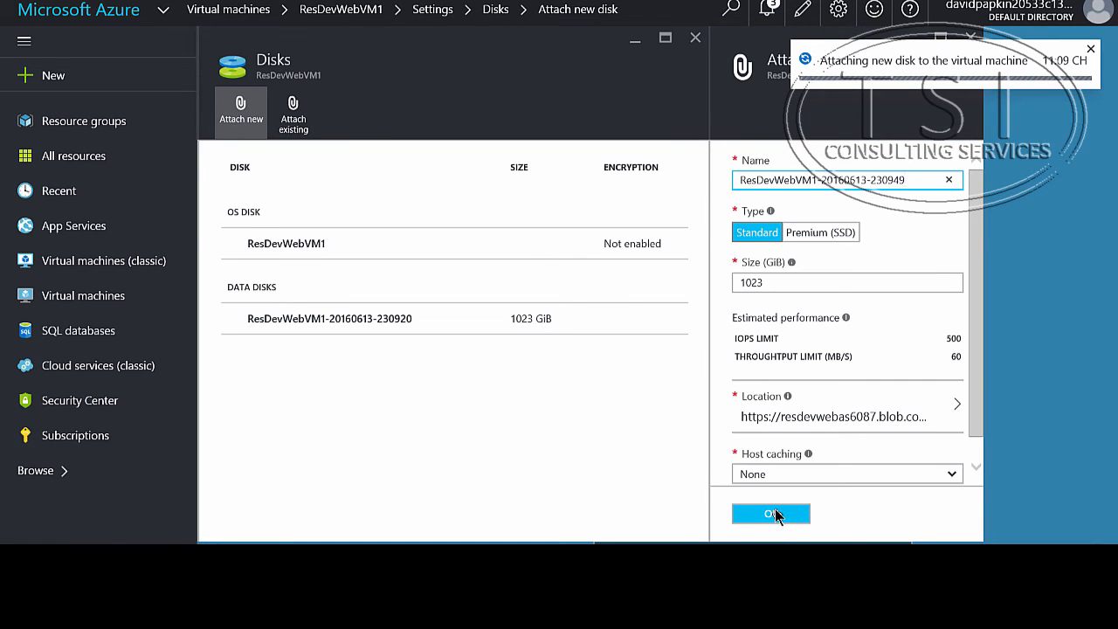
click(777, 515)
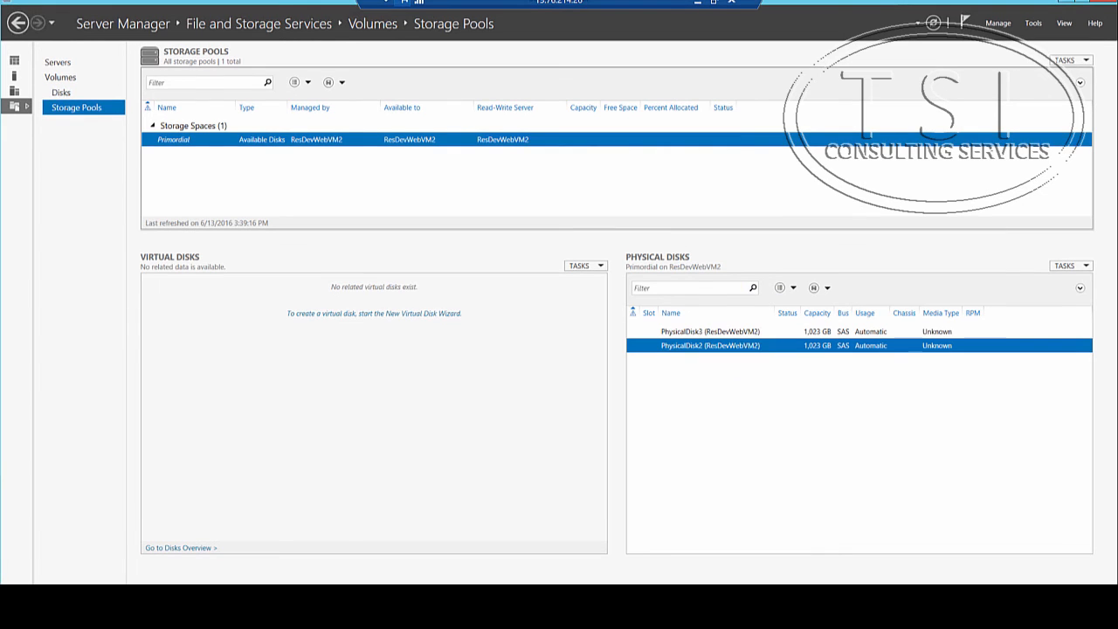
Step: In Server Manager on ResDevWebVM2, rescan the storage from the storage pools view and agree to continue
click(1070, 60)
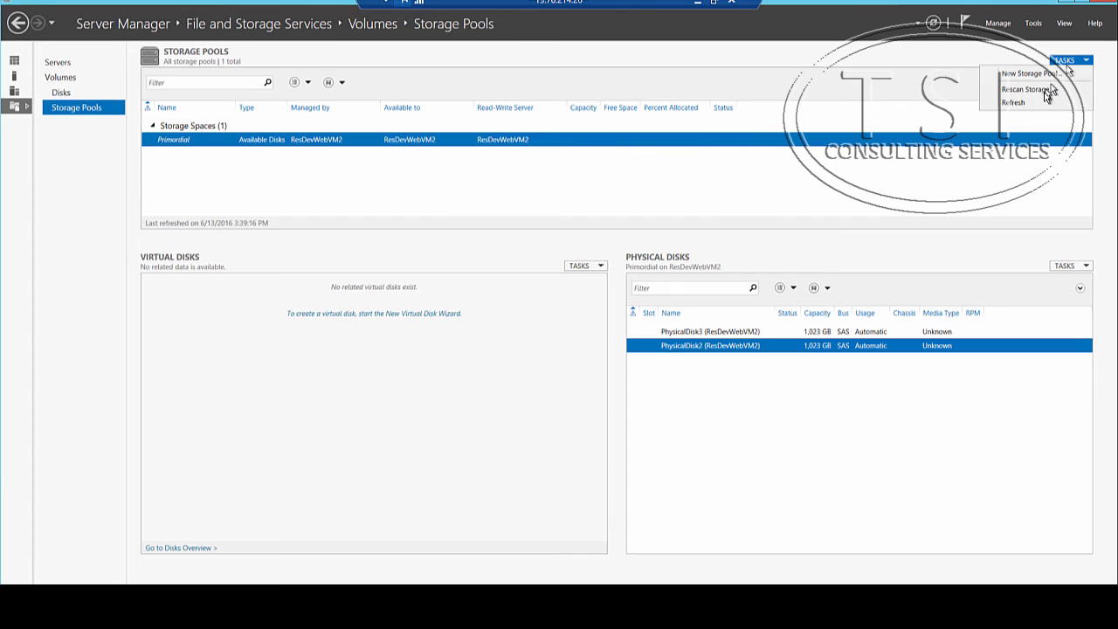
click(1044, 94)
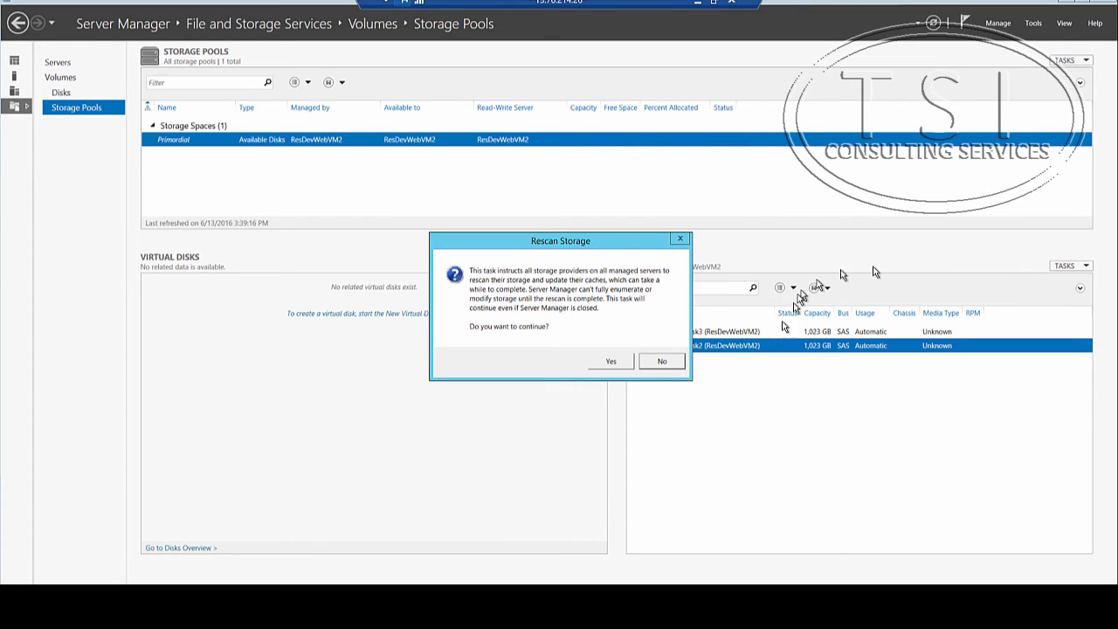
click(613, 364)
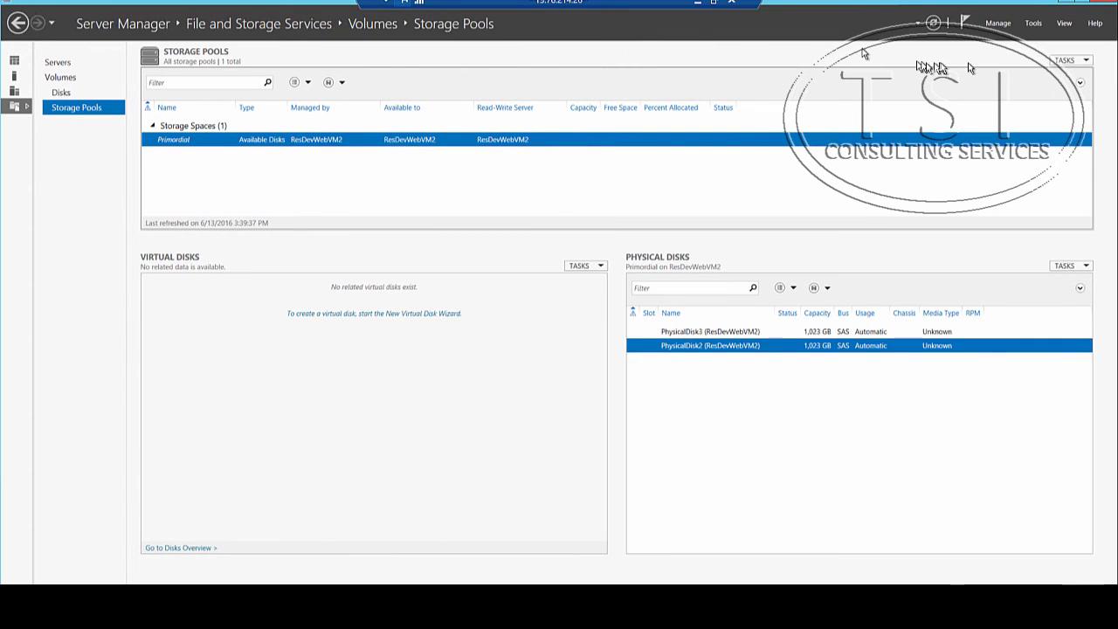
Step: Start a new storage pool named StoragePool1 from the Primordial disk group and proceed to the physical disk selection
click(1068, 61)
click(1061, 77)
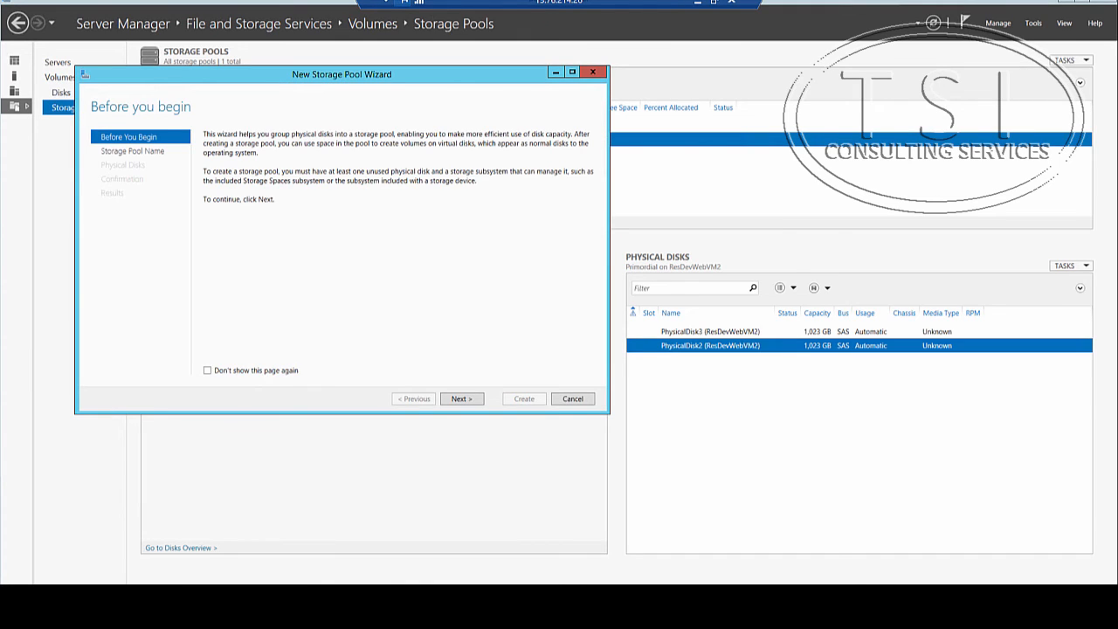
click(463, 400)
text(StoragePool1)
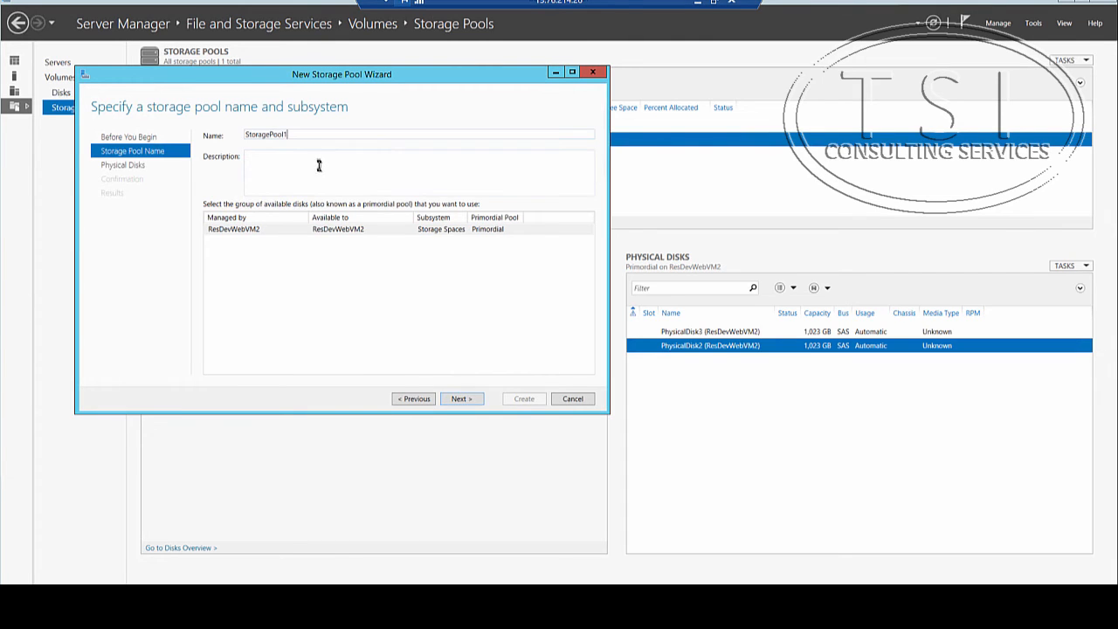
click(460, 399)
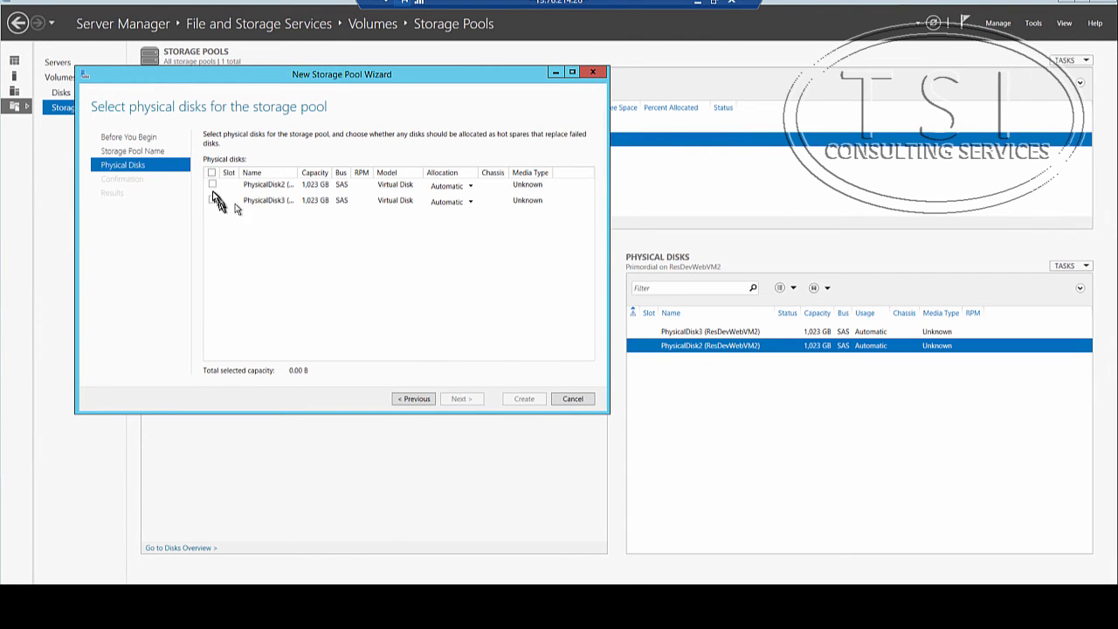
Step: Add PhysicalDisk2 and PhysicalDisk3 with Automatic allocation, create the storage pool and close its wizard without starting a virtual disk
click(212, 185)
click(212, 202)
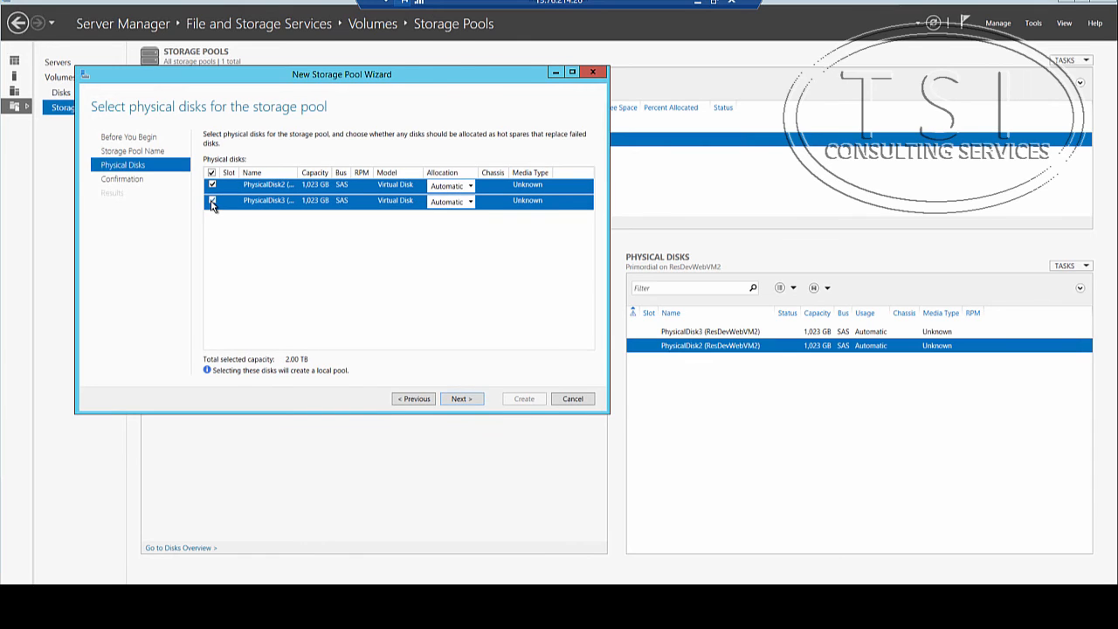
click(460, 401)
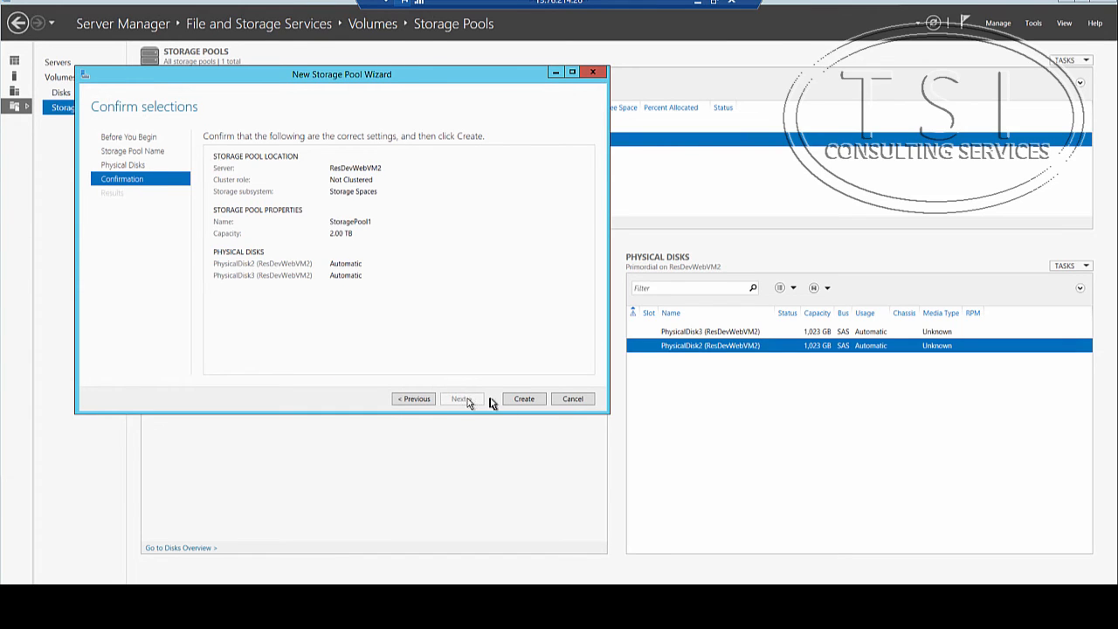
click(525, 399)
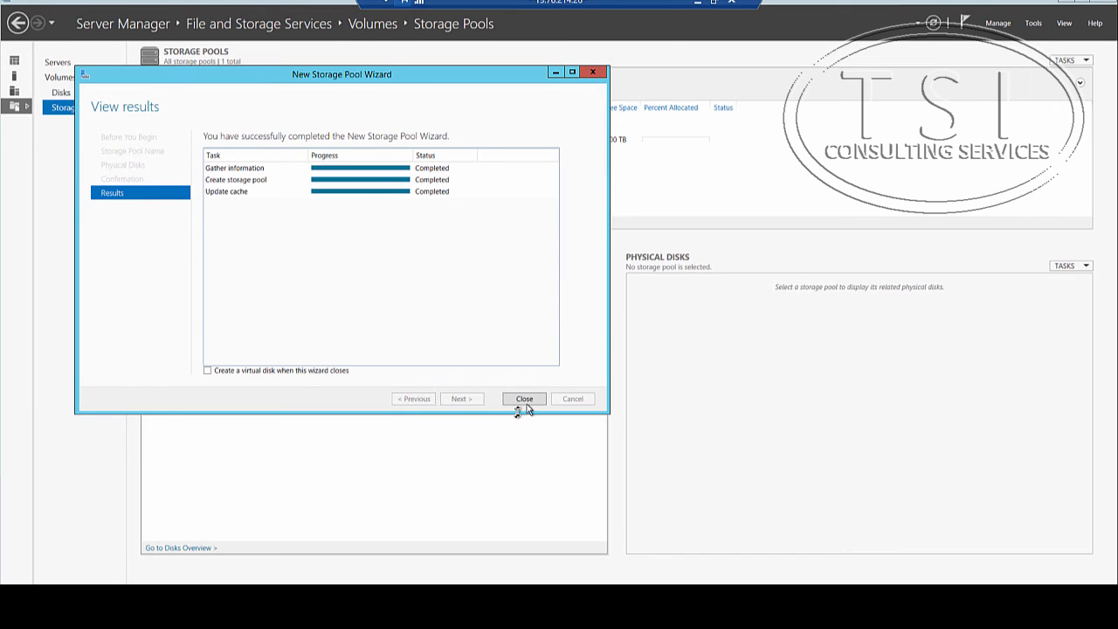
click(524, 399)
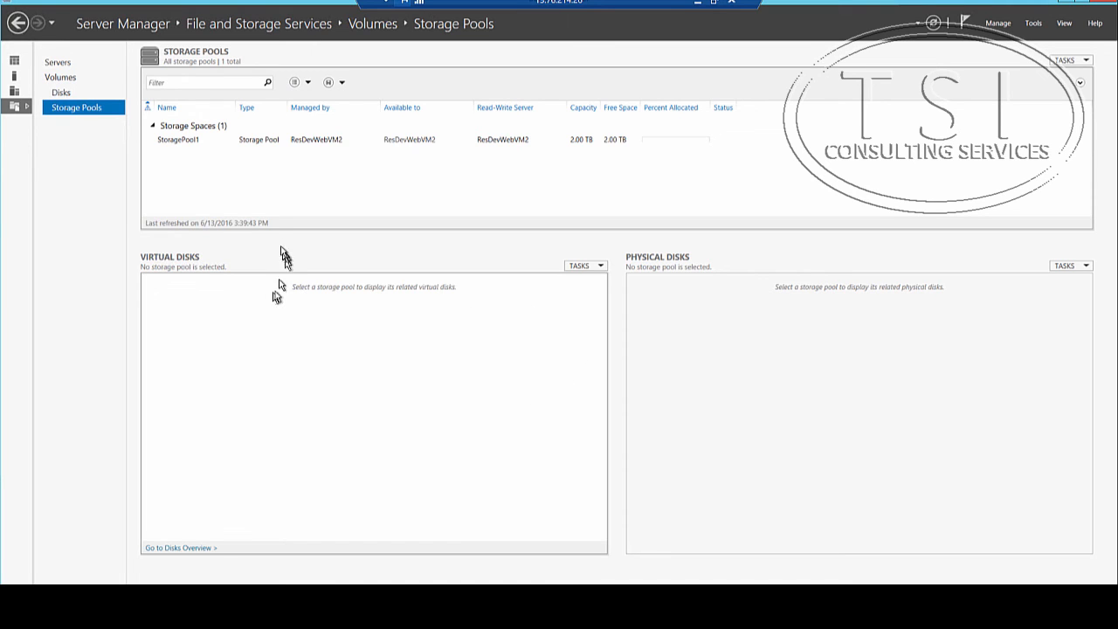
Step: Start a new virtual disk in StoragePool1 and name it VirtualDisk1
right_click(175, 142)
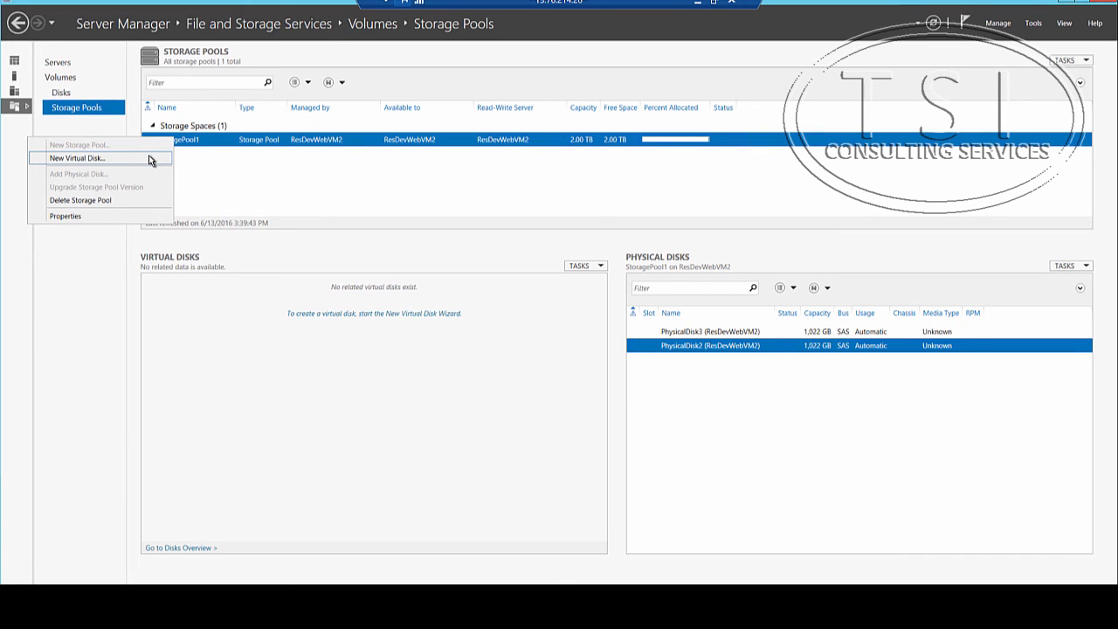
click(150, 161)
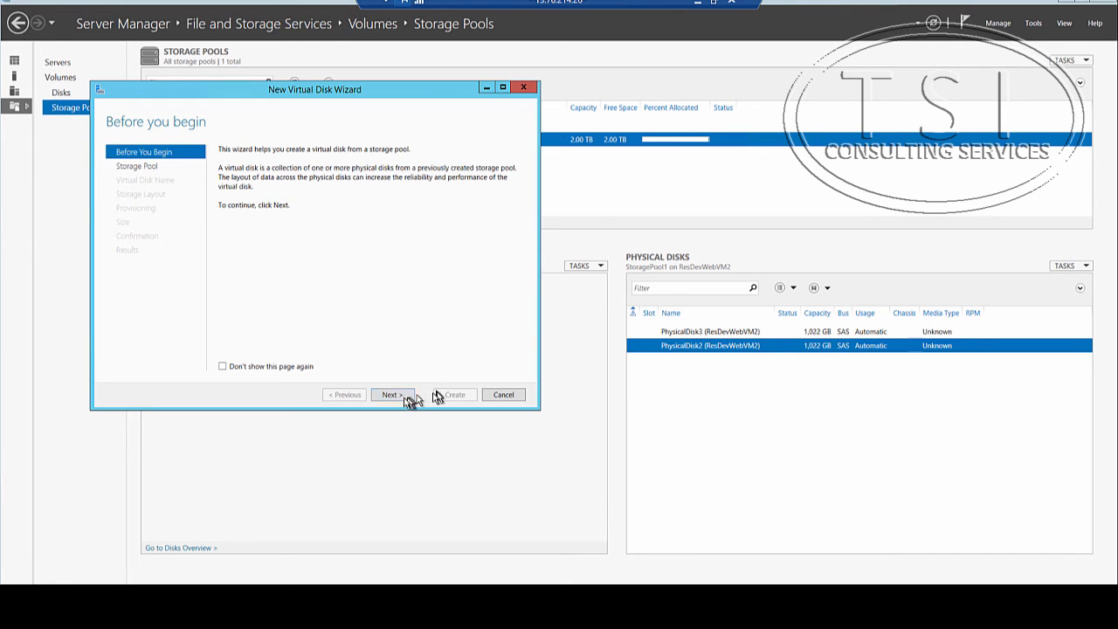
click(405, 400)
click(391, 395)
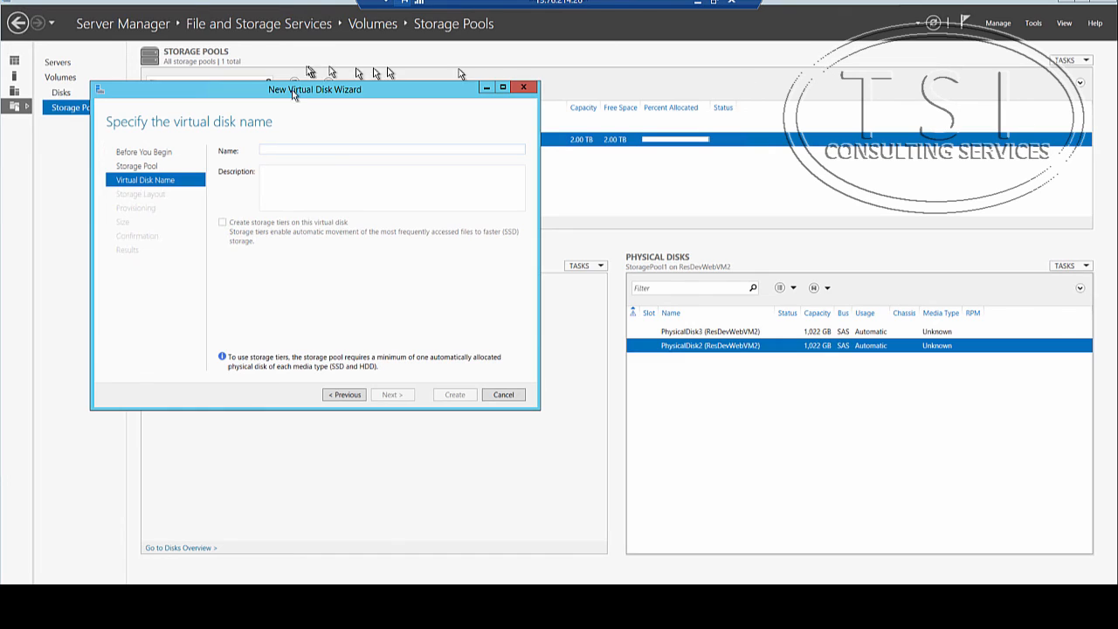
right_click(331, 150)
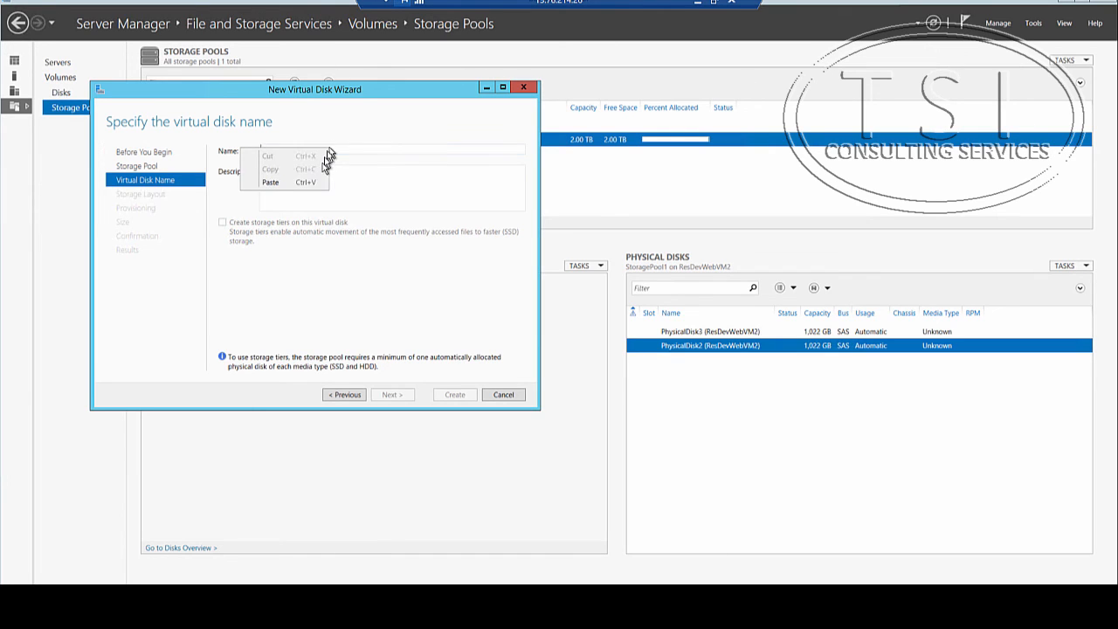
click(294, 182)
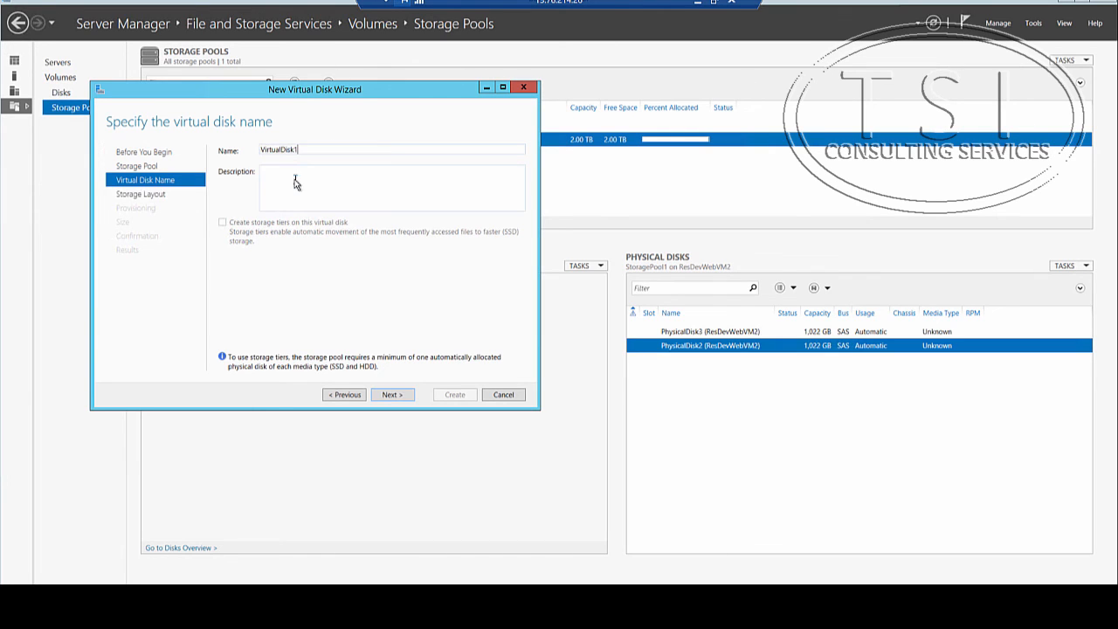
click(397, 399)
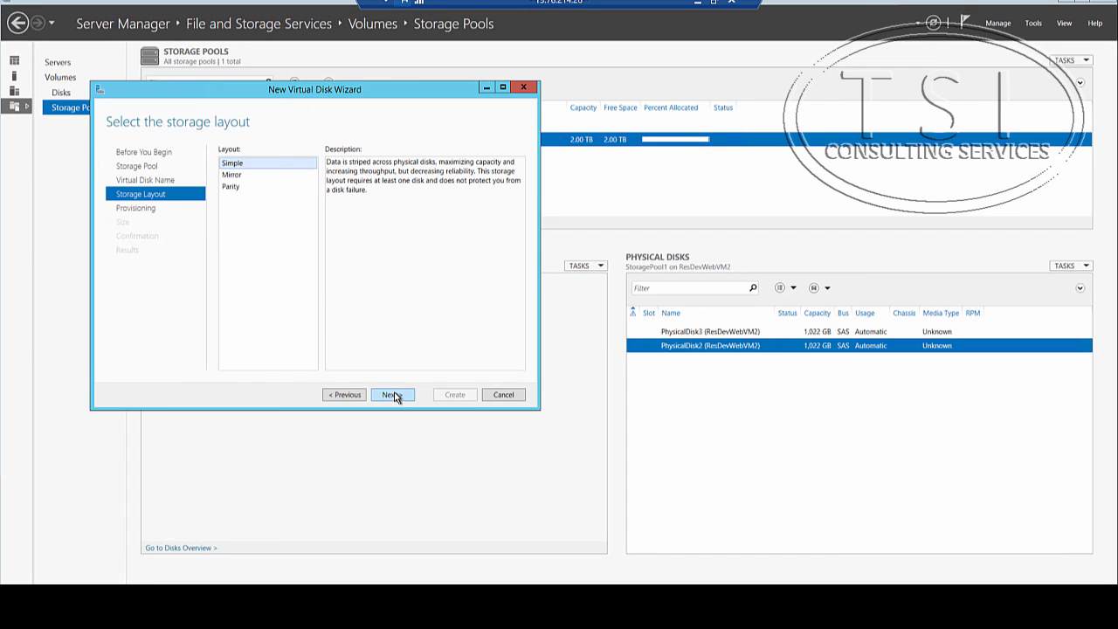
Step: Create the virtual disk with Simple layout, Fixed provisioning and maximum size, and continue directly to creating a volume
click(396, 397)
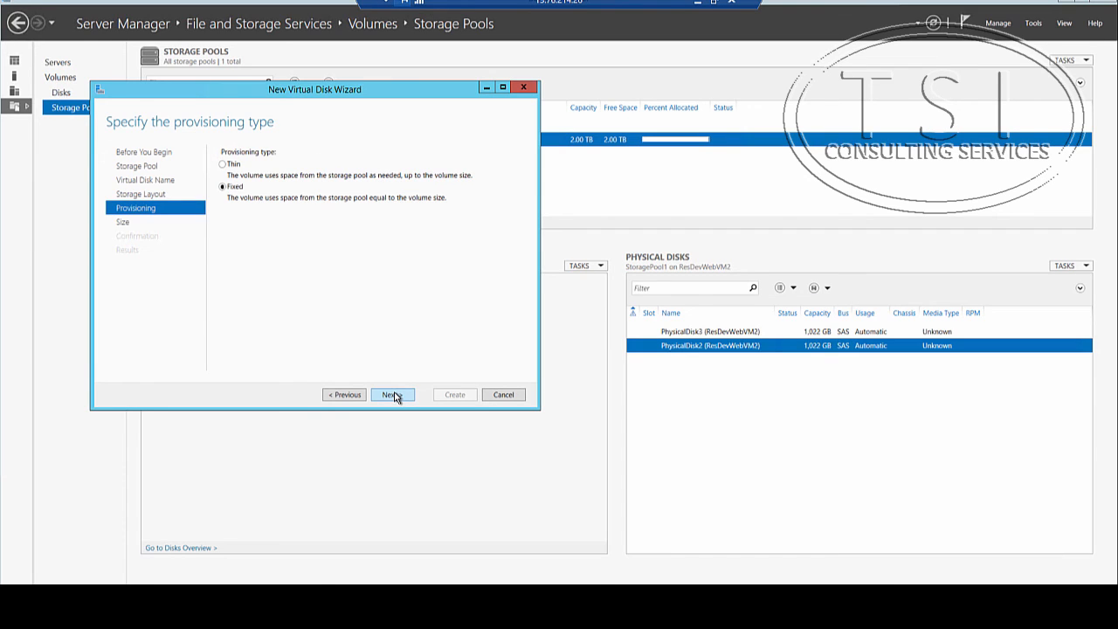
click(395, 397)
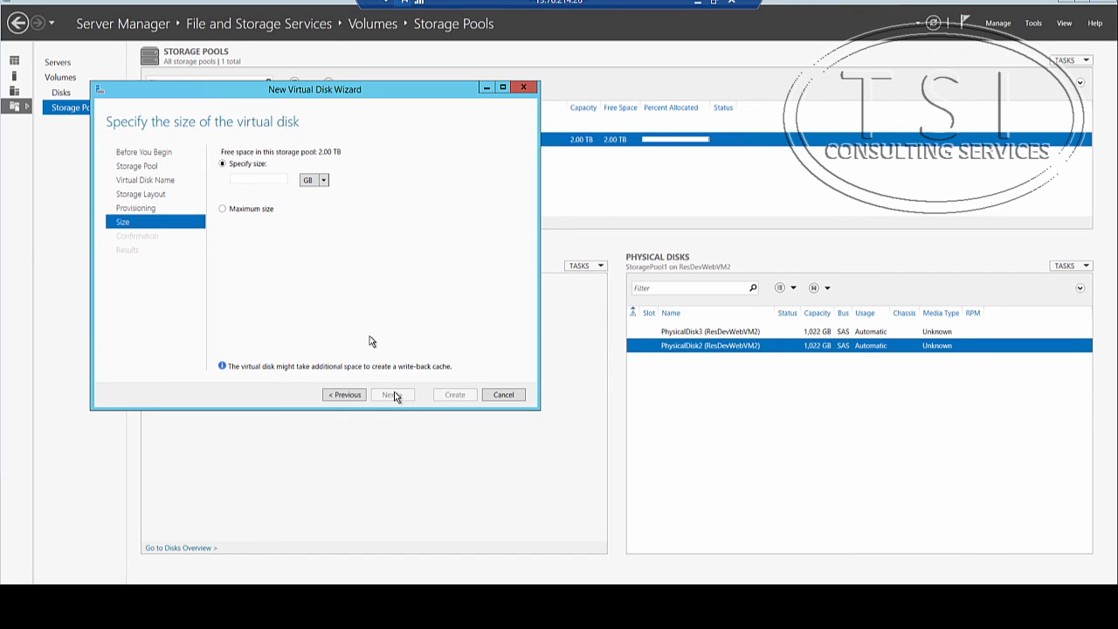
click(246, 210)
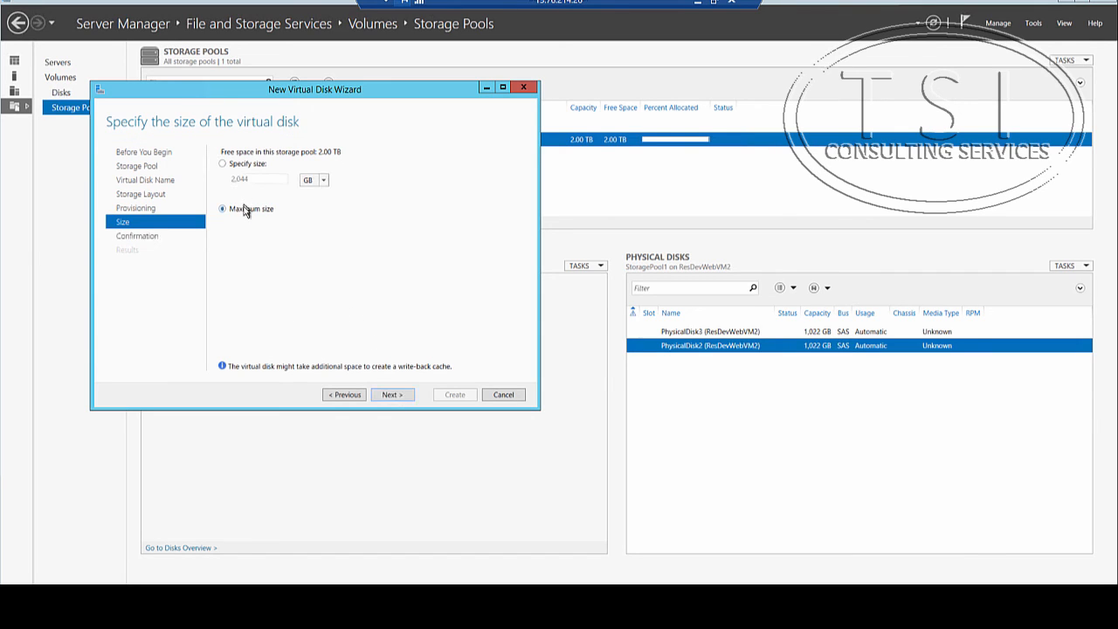
click(390, 396)
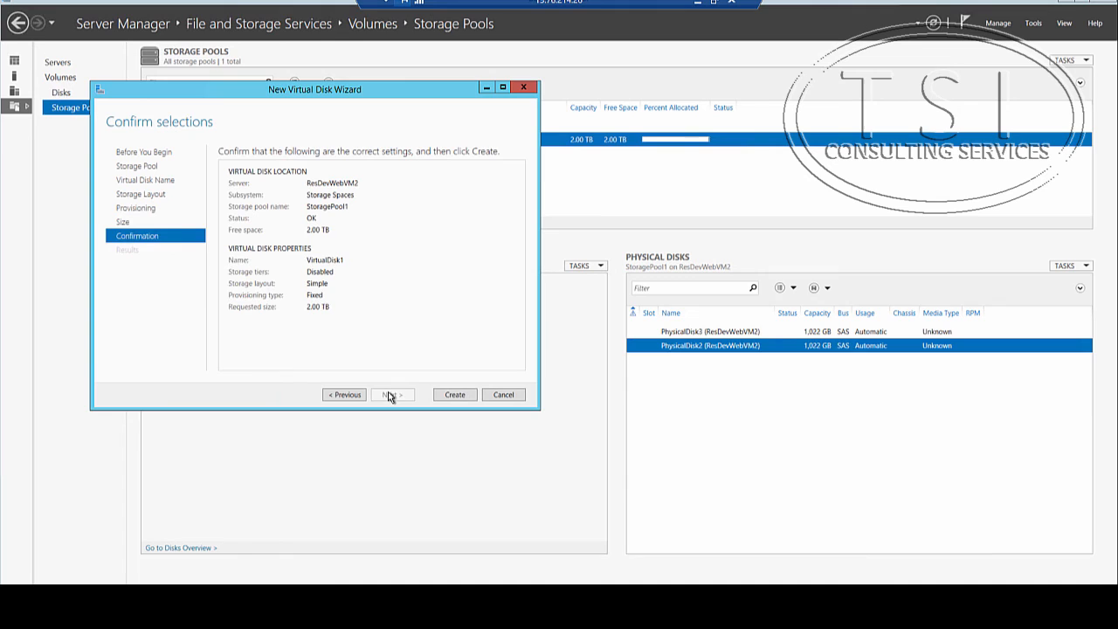
click(457, 394)
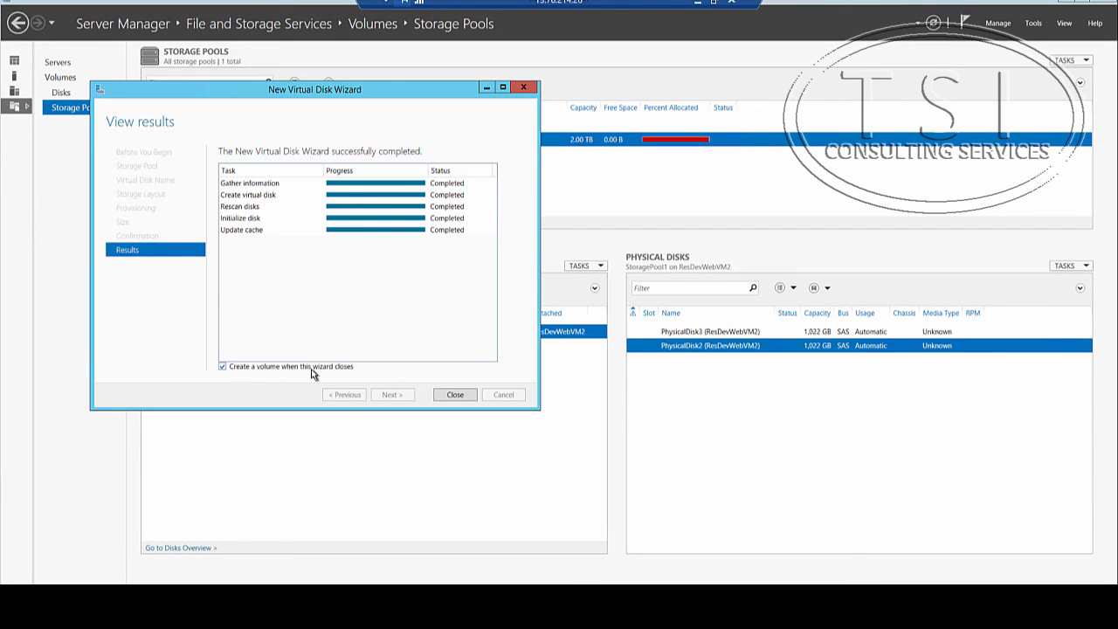
click(455, 395)
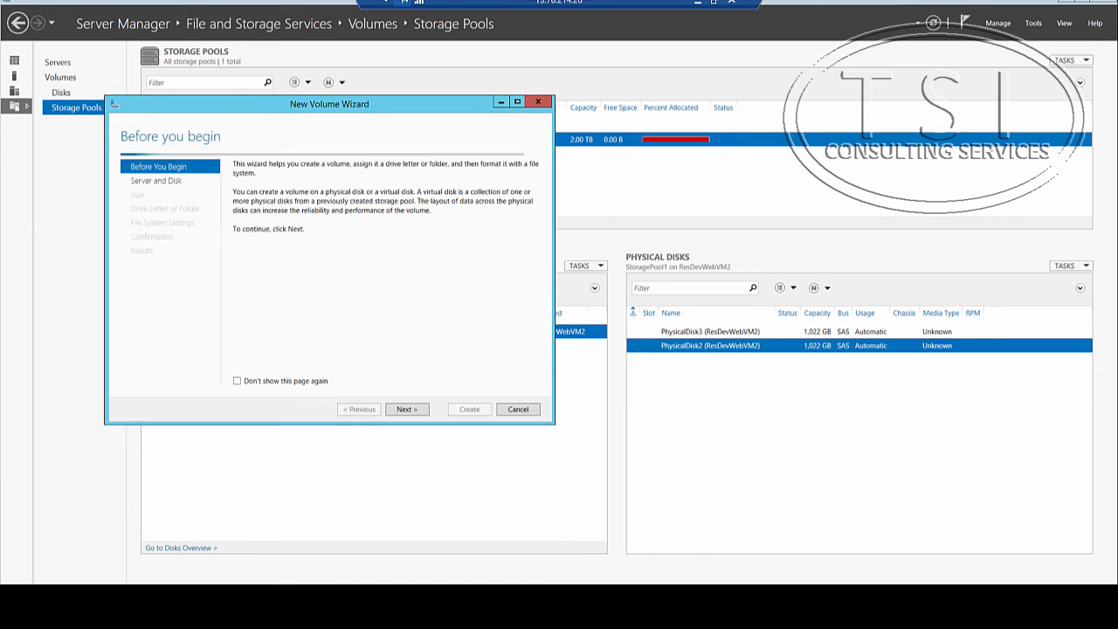
Step: Create a 2.00 TB NTFS volume on VirtualDisk1 with drive letter F, default allocation unit size and the label New Volume
click(407, 409)
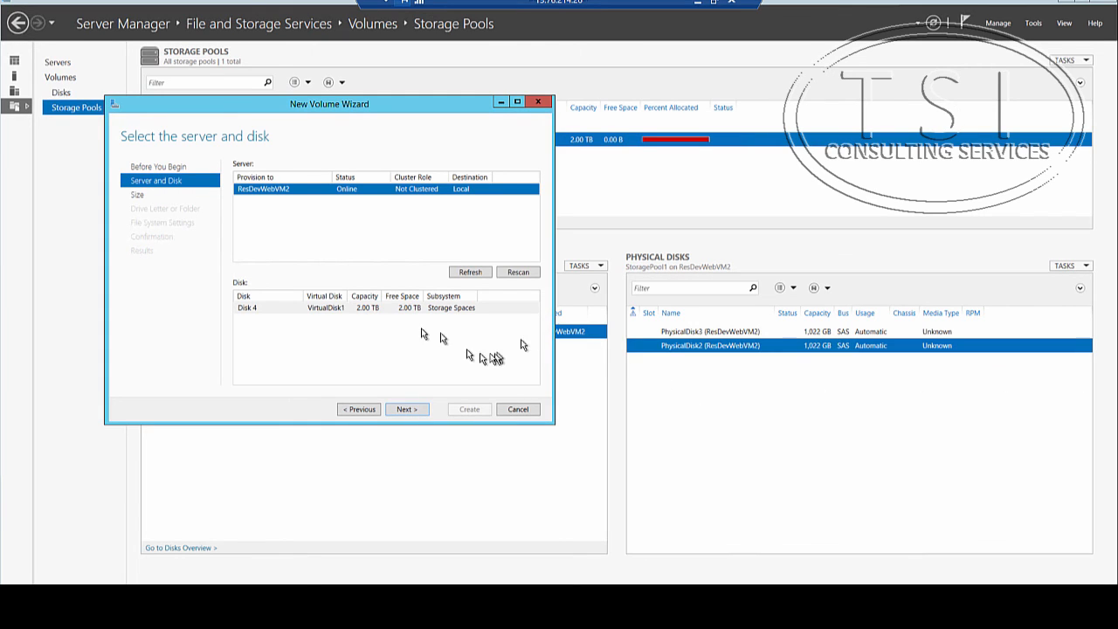
click(316, 311)
click(415, 414)
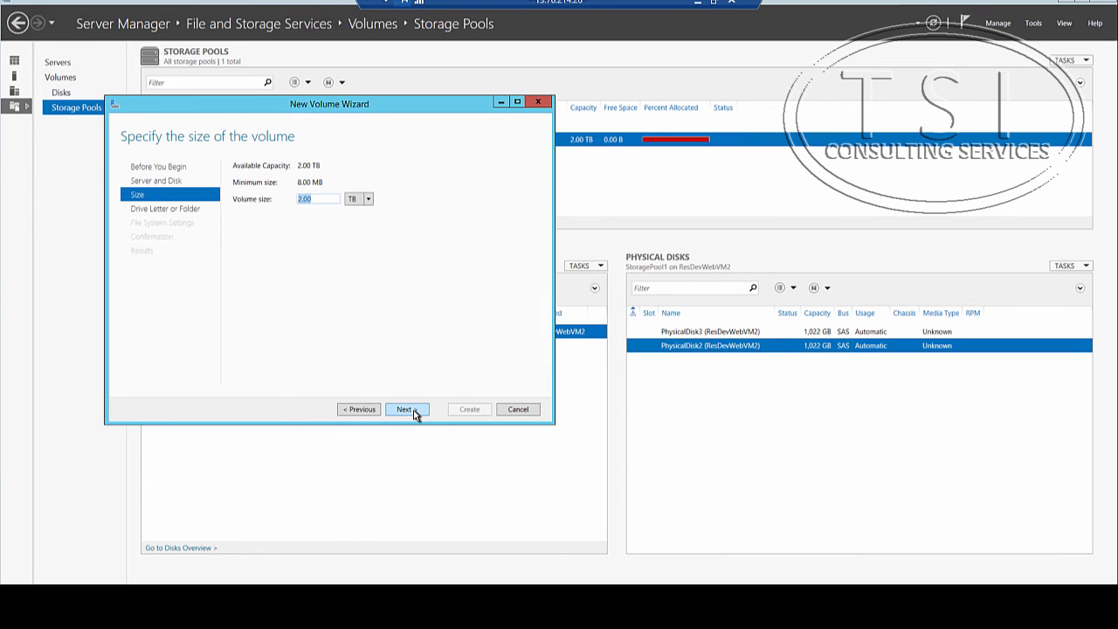
click(415, 415)
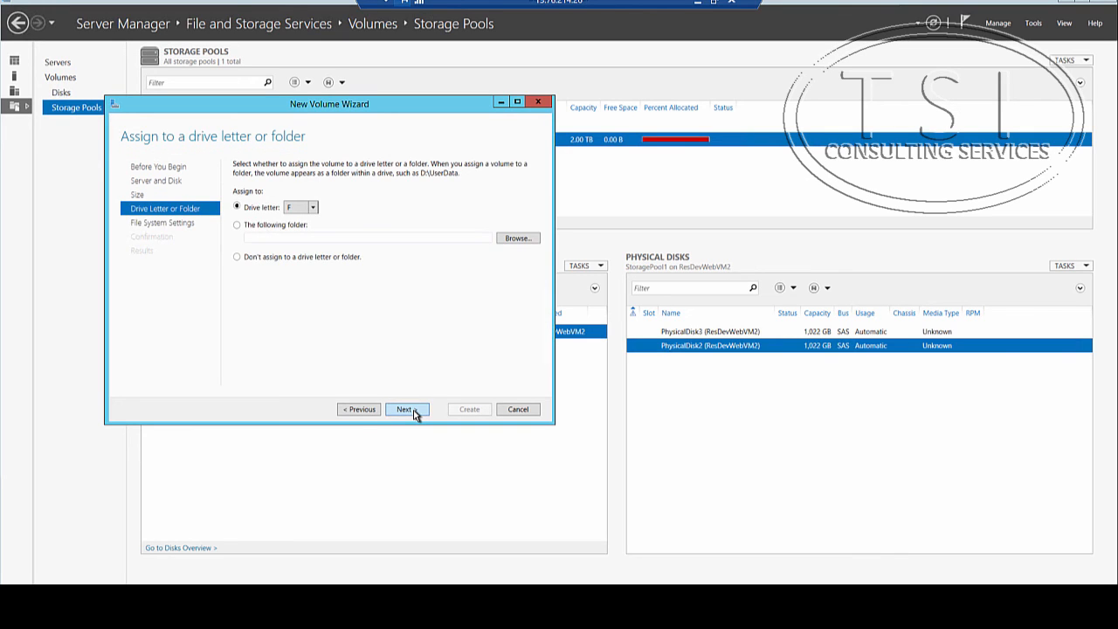
click(414, 414)
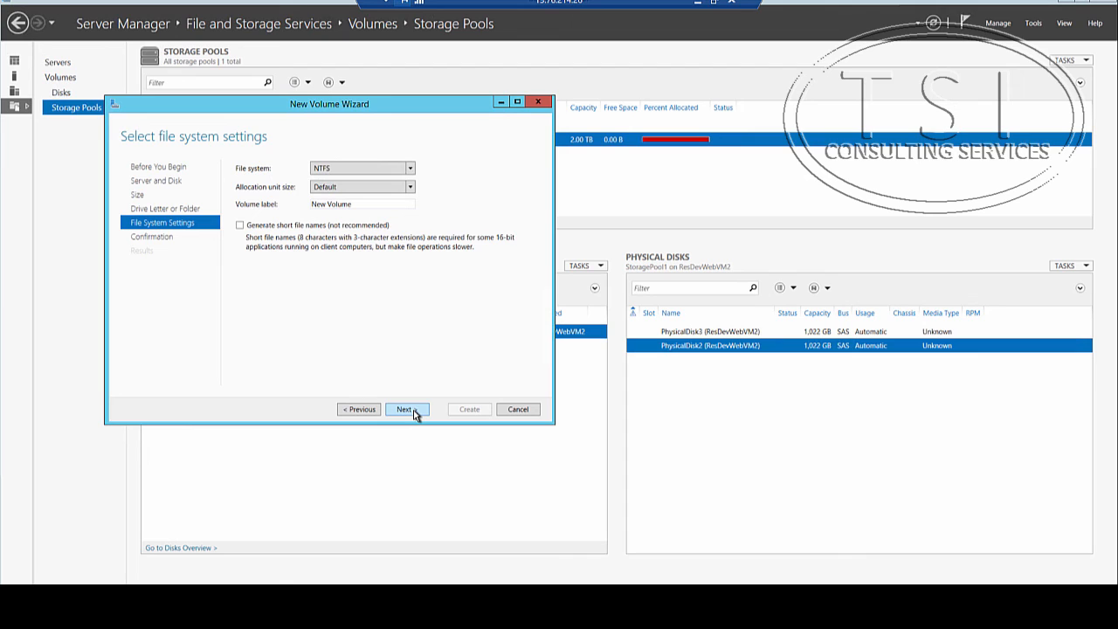
click(414, 414)
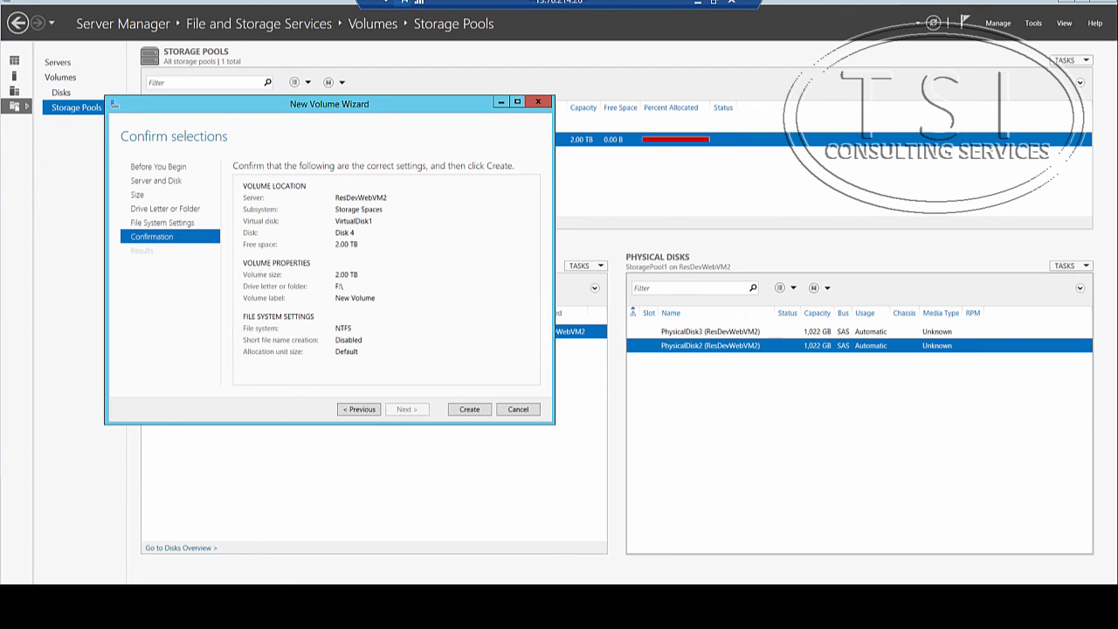
click(470, 412)
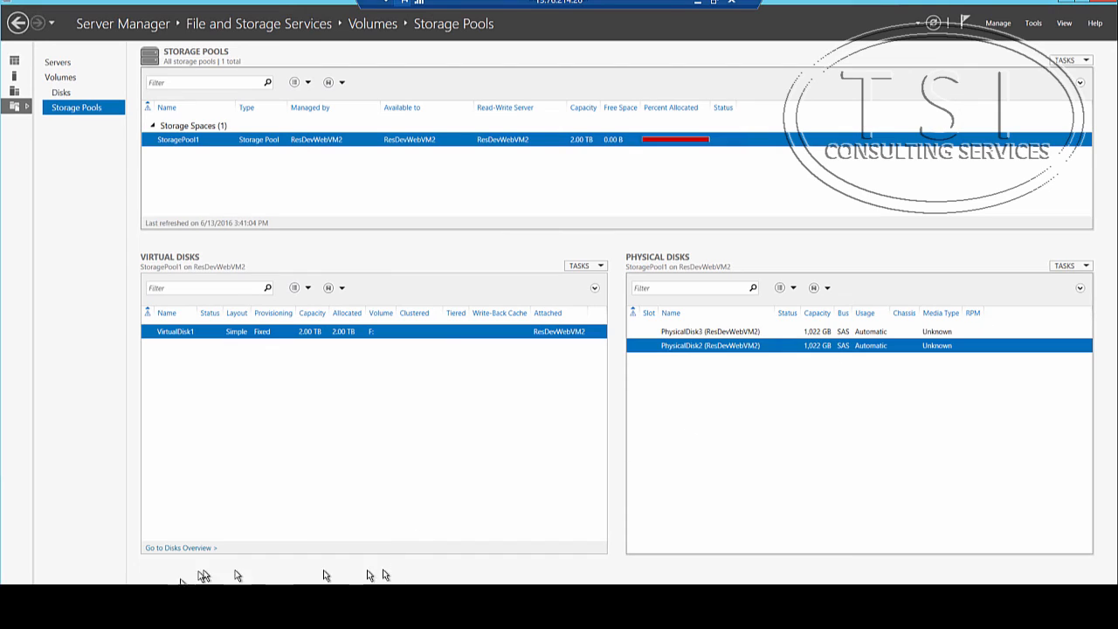
Step: Open File Explorer on the VM and check the New Volume (F:) drive under This PC
right_click(148, 576)
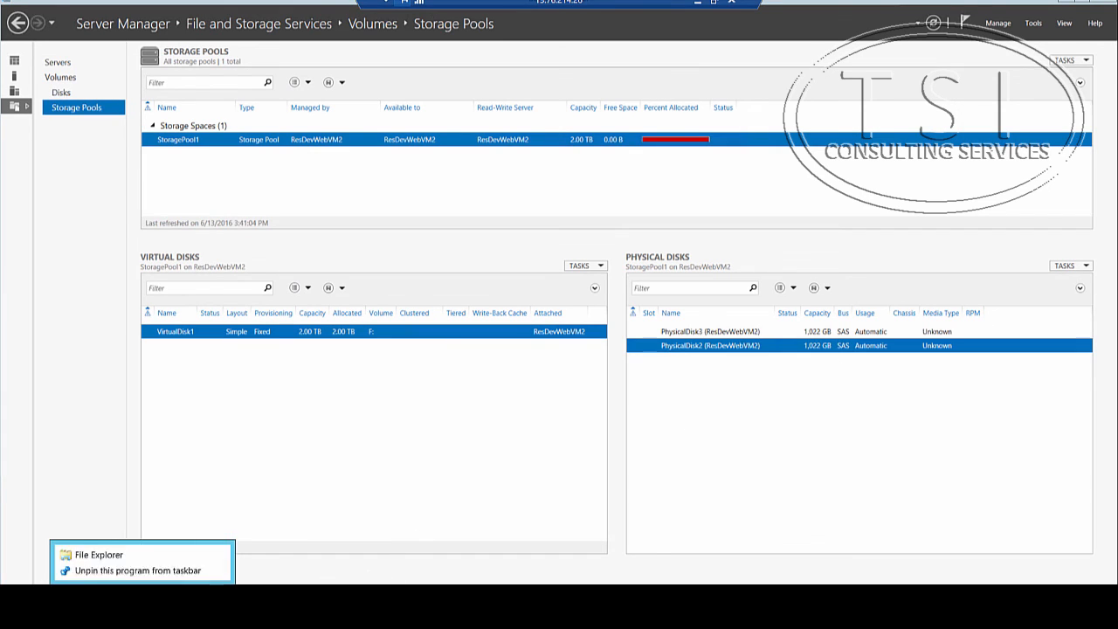
click(142, 554)
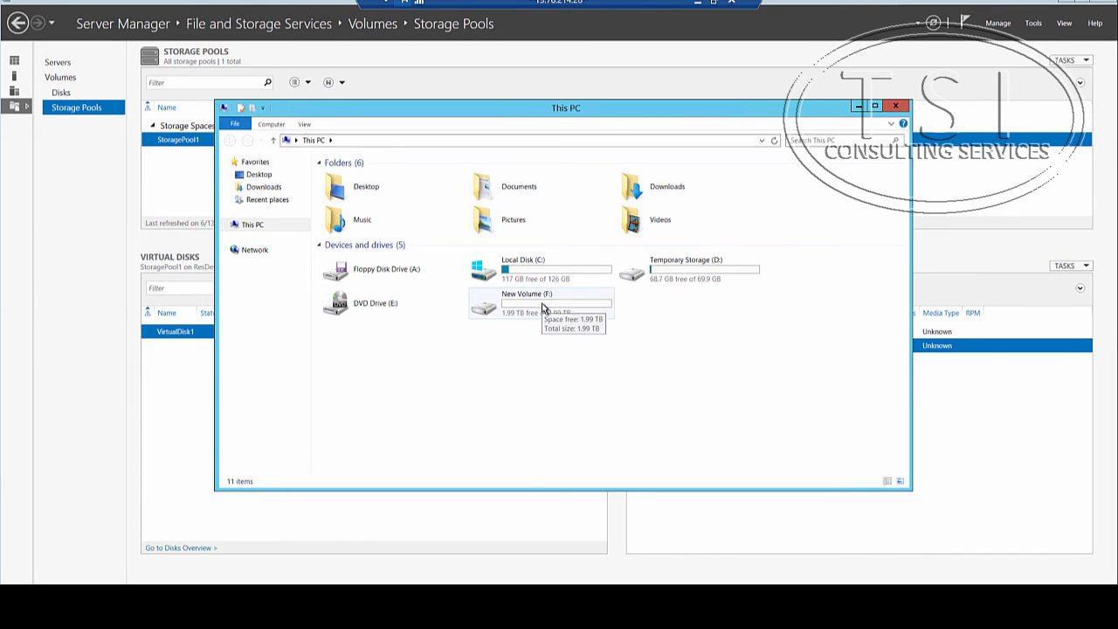
click(543, 306)
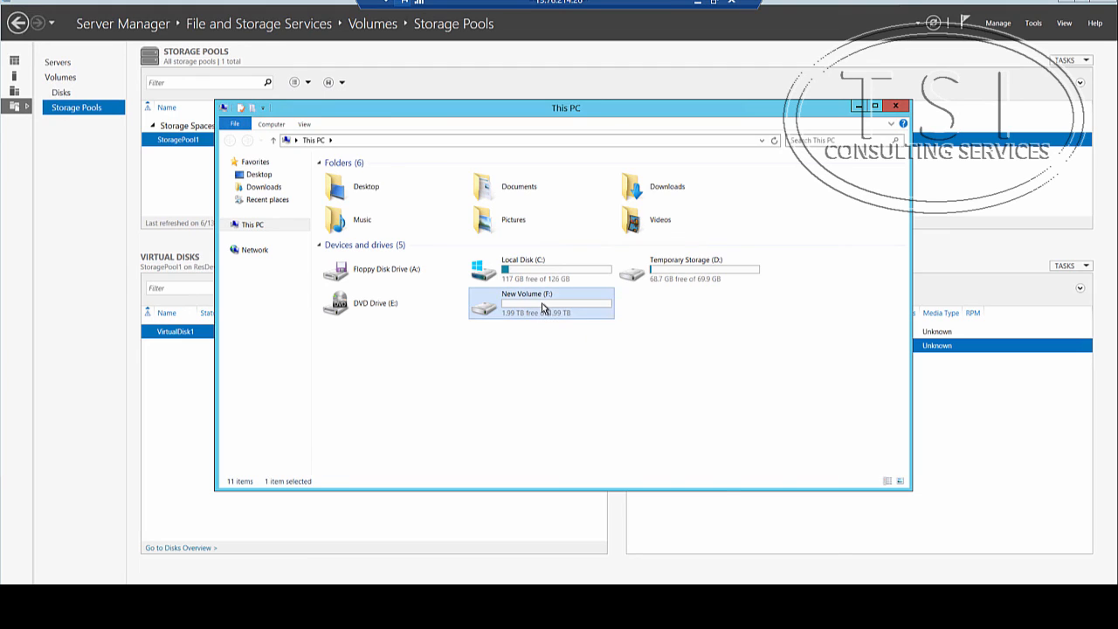
click(234, 225)
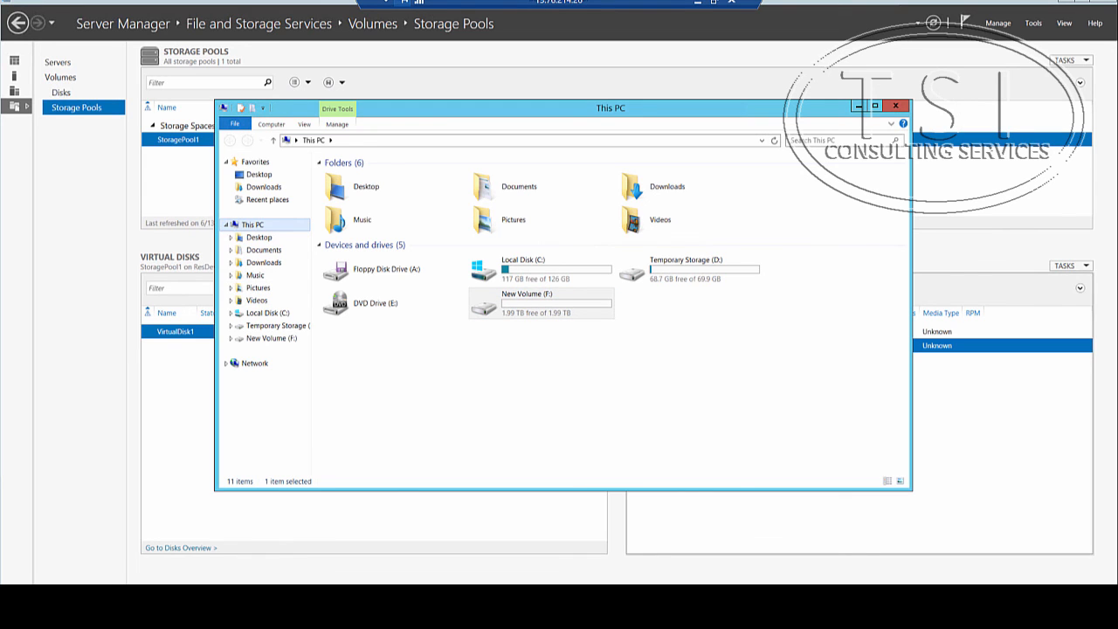
Step: Minimize the remote session, switch to the Word outline and select the line "Configure a Storage Spaces simple volume"
click(702, 4)
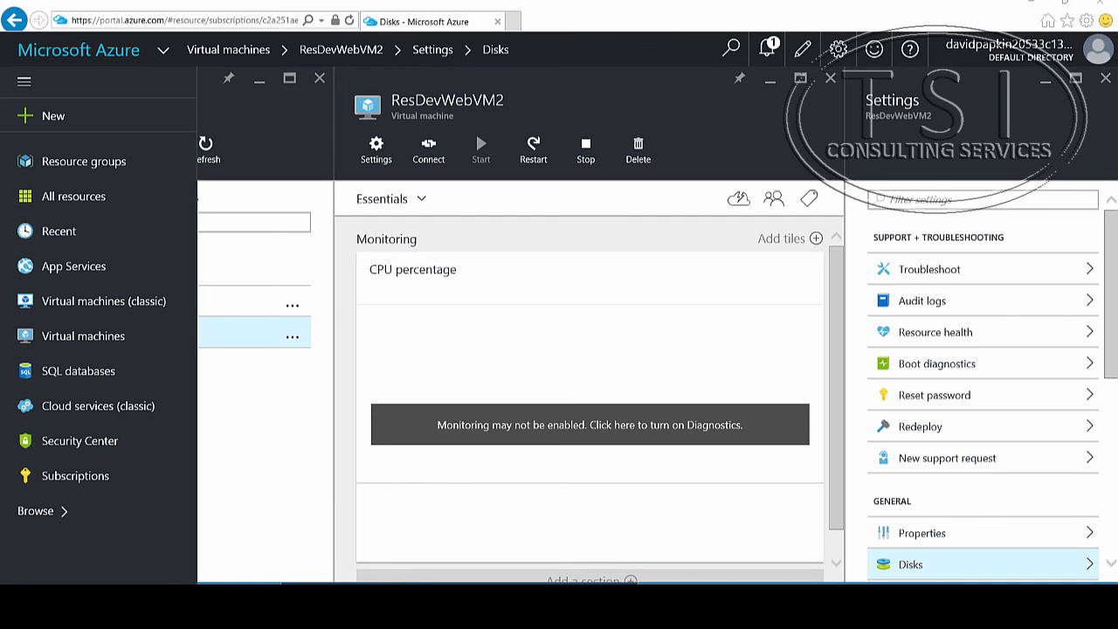
click(362, 598)
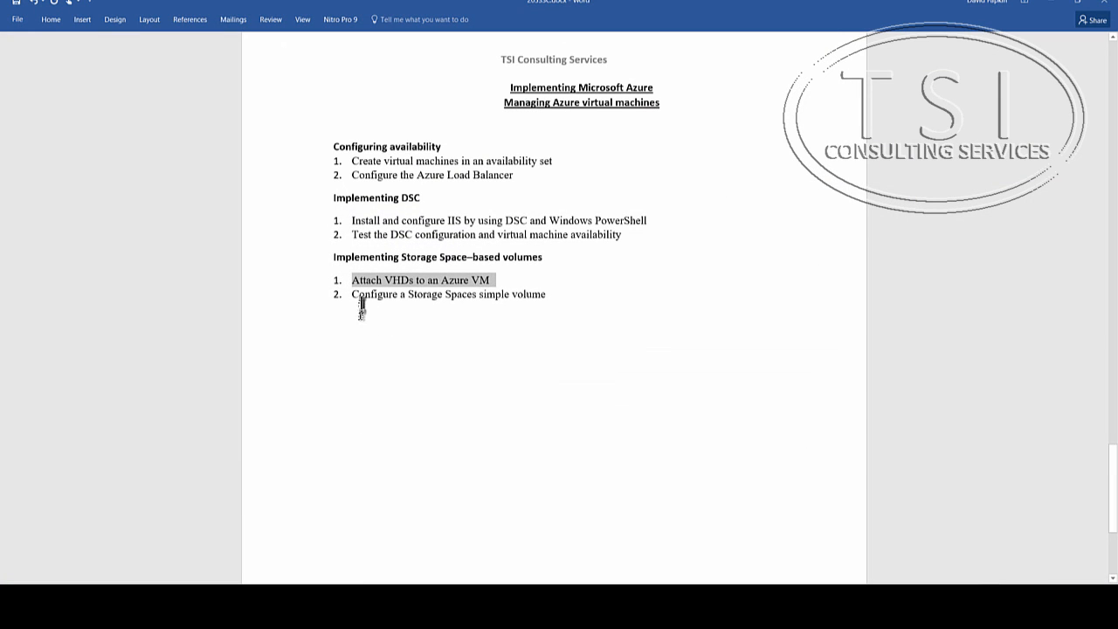
click(362, 301)
drag(352, 296, 541, 295)
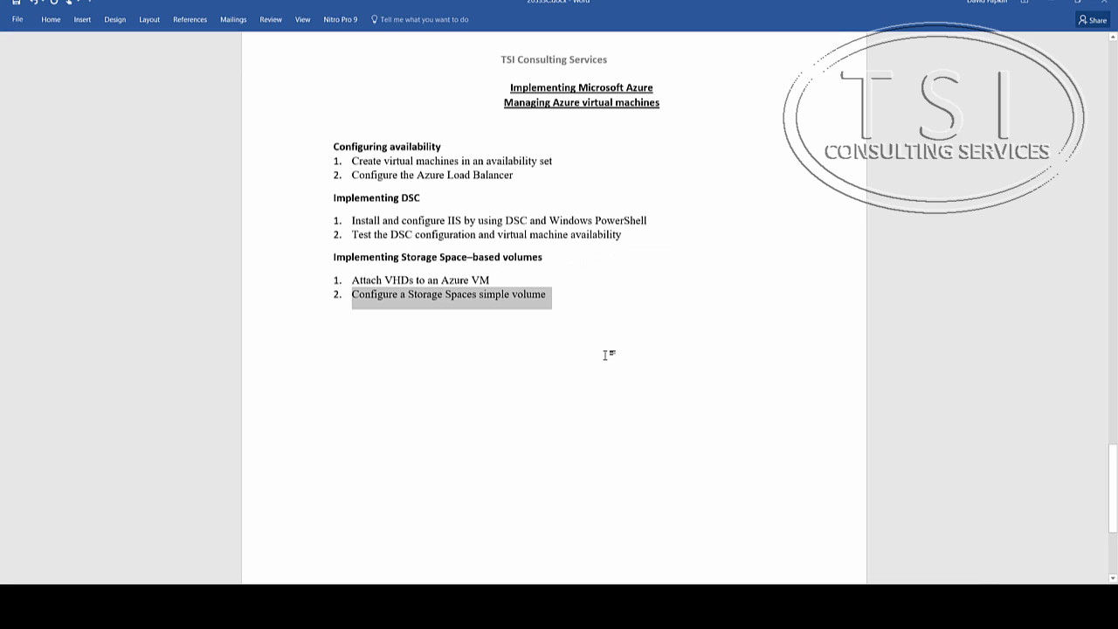